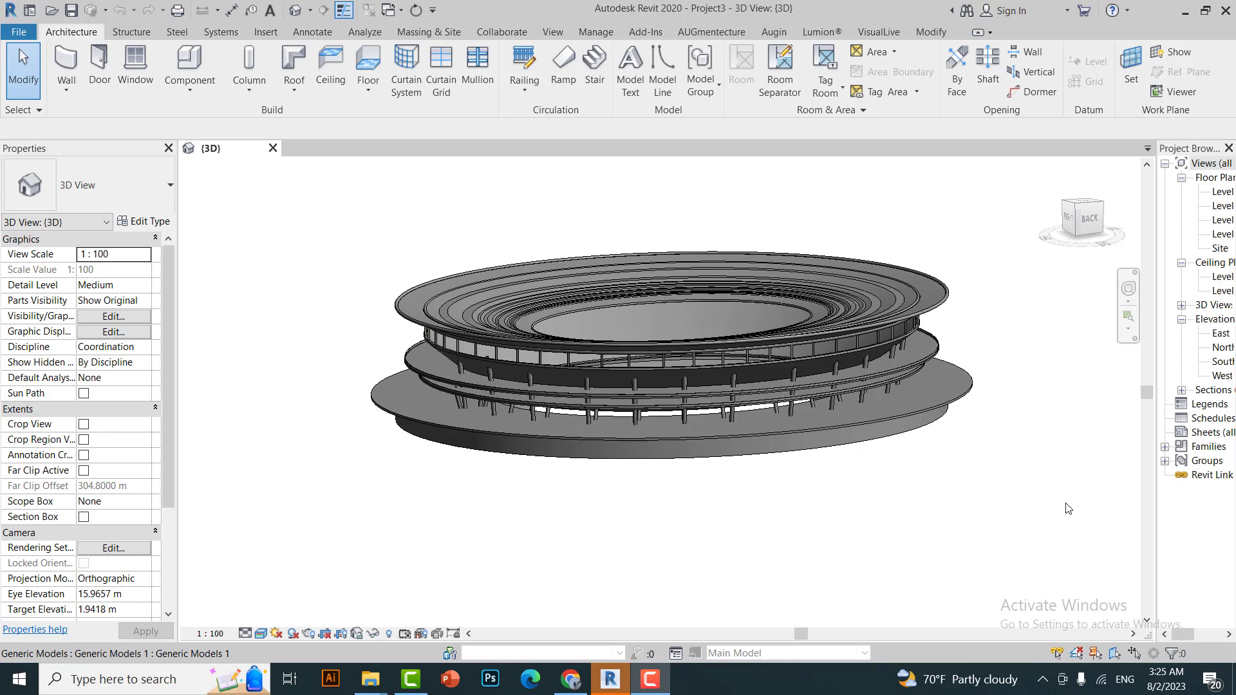
Zoom in and orbit above the stadium, then select its in-place ring generic model.
{"action": "scroll", "coordinate": [742, 312], "scroll_direction": "up", "scroll_amount": 1}
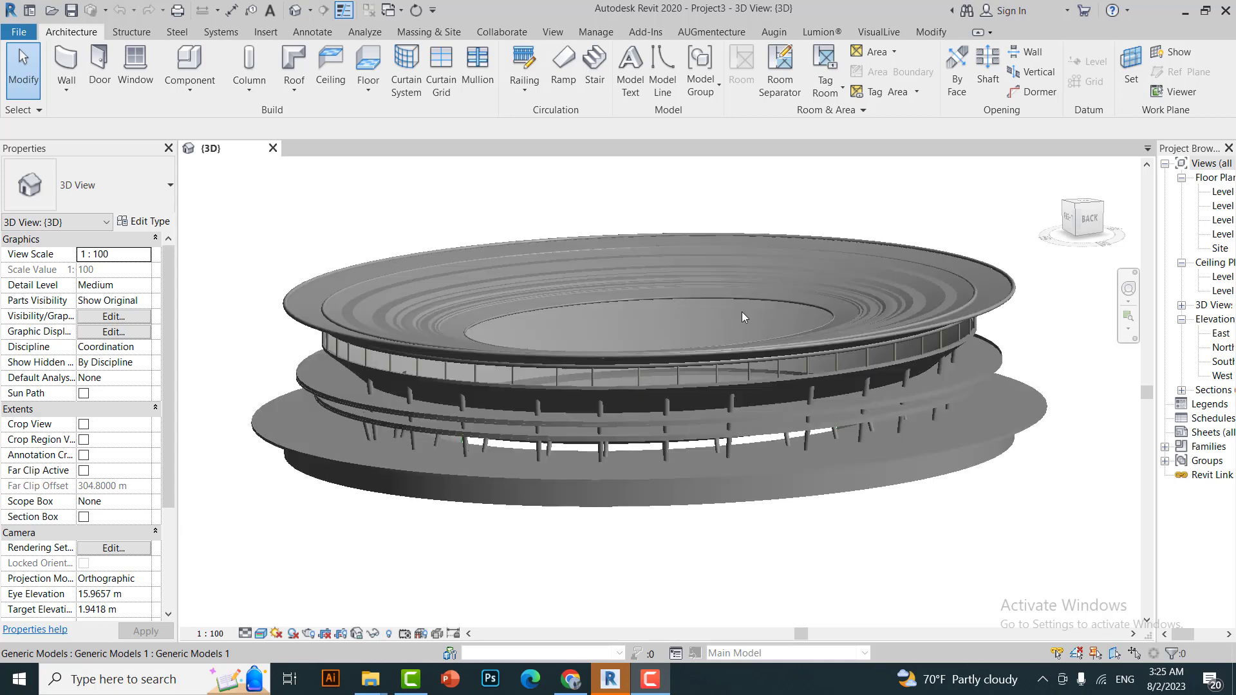
{"action": "scroll", "coordinate": [747, 322], "scroll_direction": "up", "scroll_amount": 1}
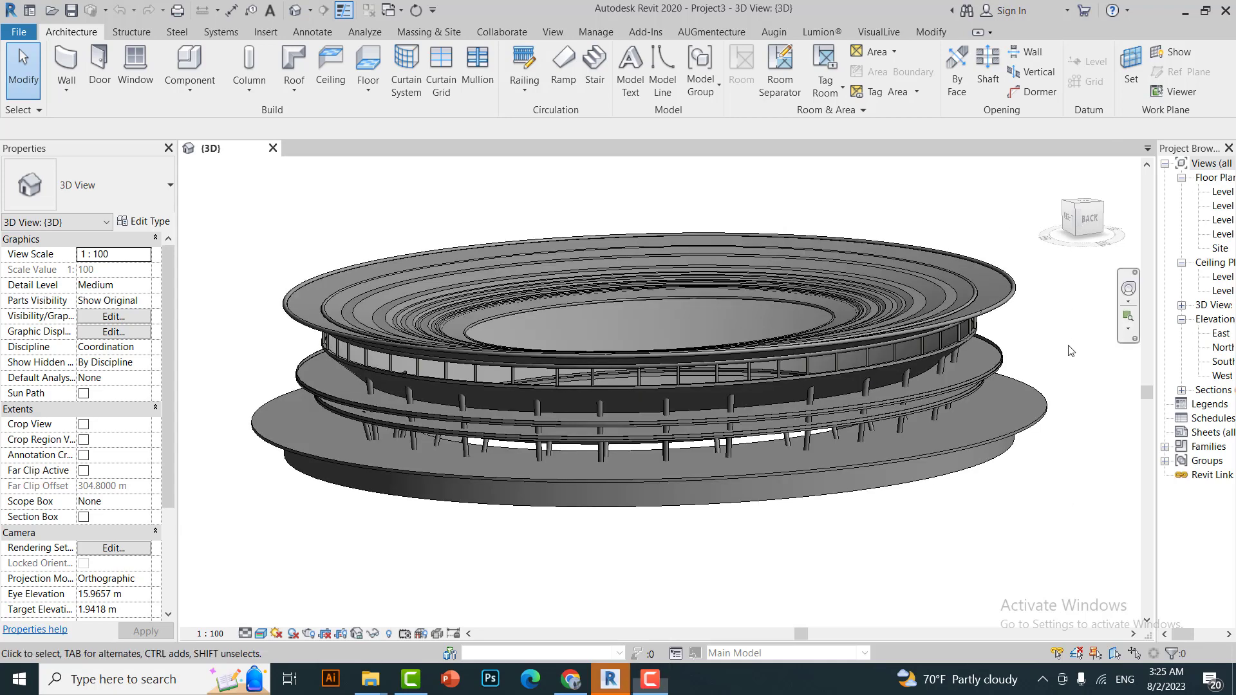
{"action": "mouse_move", "coordinate": [1081, 221]}
{"action": "left_click_drag", "start_coordinate": [1059, 216], "coordinate": [1083, 232]}
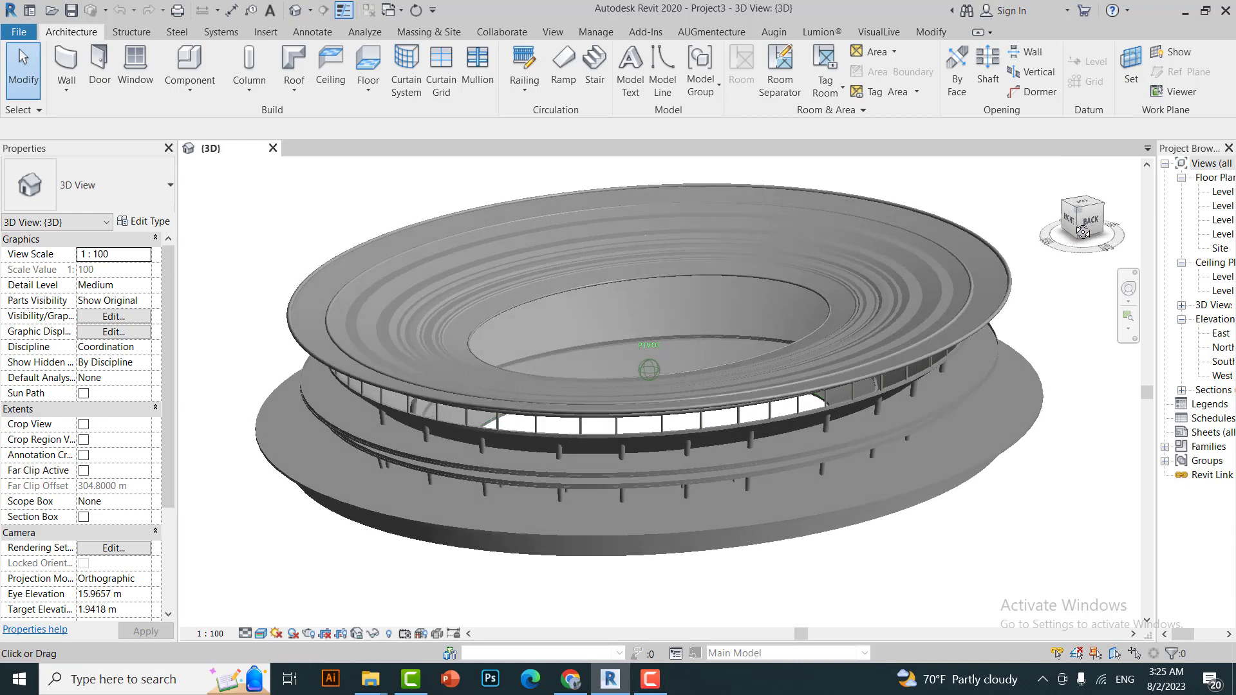
{"action": "scroll", "coordinate": [718, 552], "scroll_direction": "up", "scroll_amount": 2}
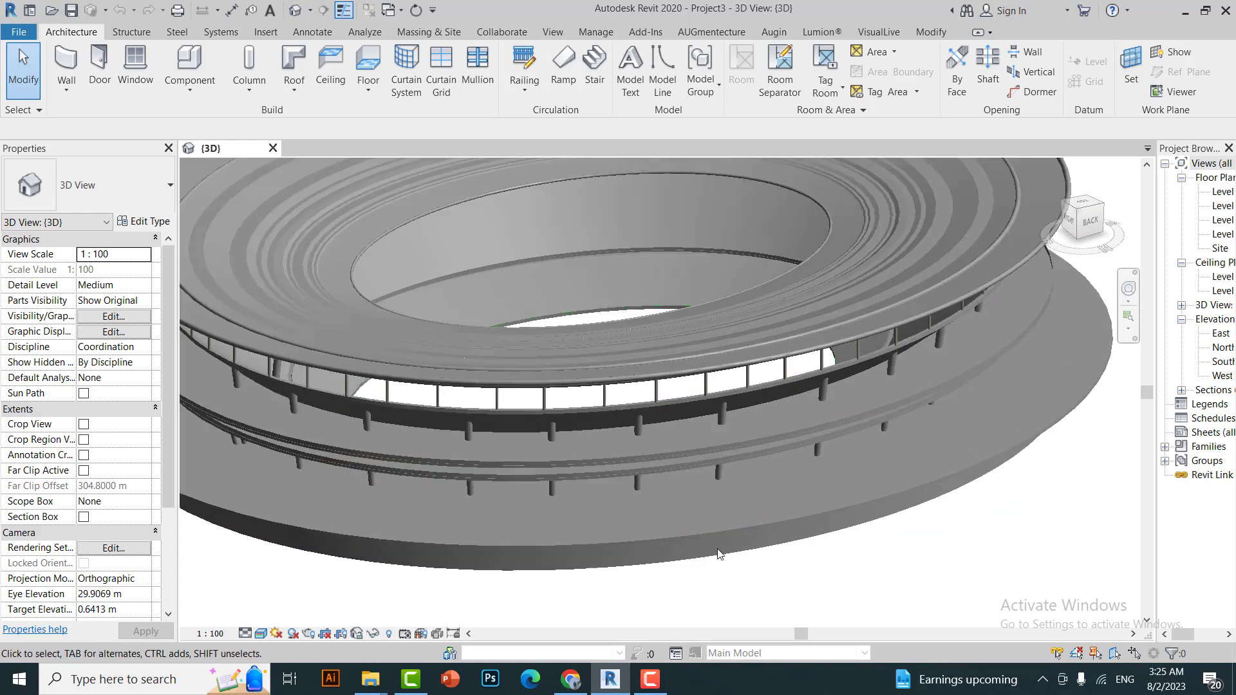
{"action": "scroll", "coordinate": [723, 474], "scroll_direction": "up", "scroll_amount": 1}
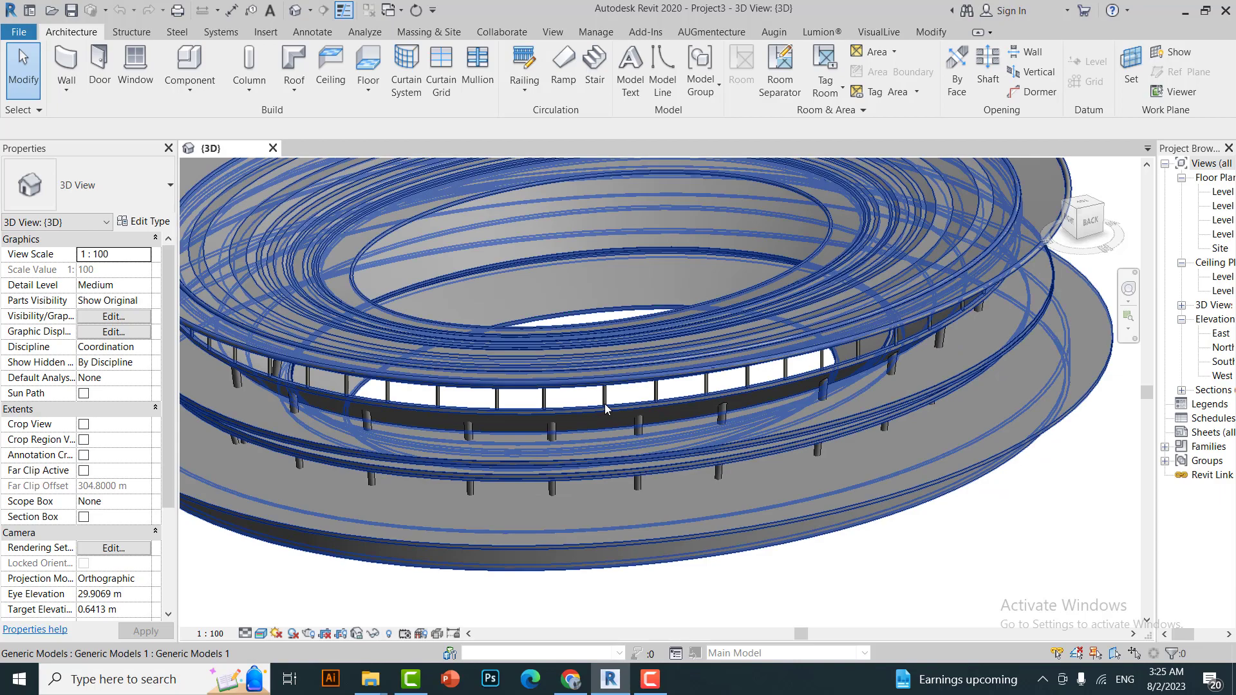
{"action": "scroll", "coordinate": [598, 419], "scroll_direction": "up", "scroll_amount": 2}
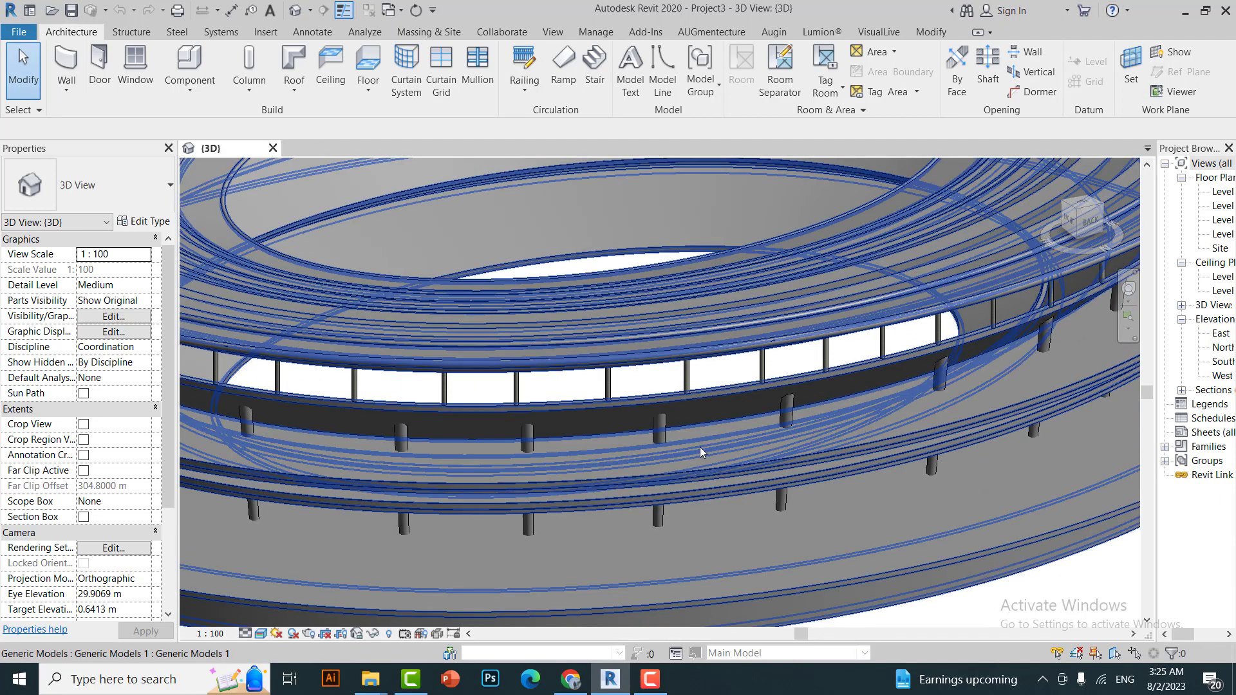
{"action": "scroll", "coordinate": [701, 441], "scroll_direction": "down", "scroll_amount": 2}
{"action": "left_click", "coordinate": [748, 347]}
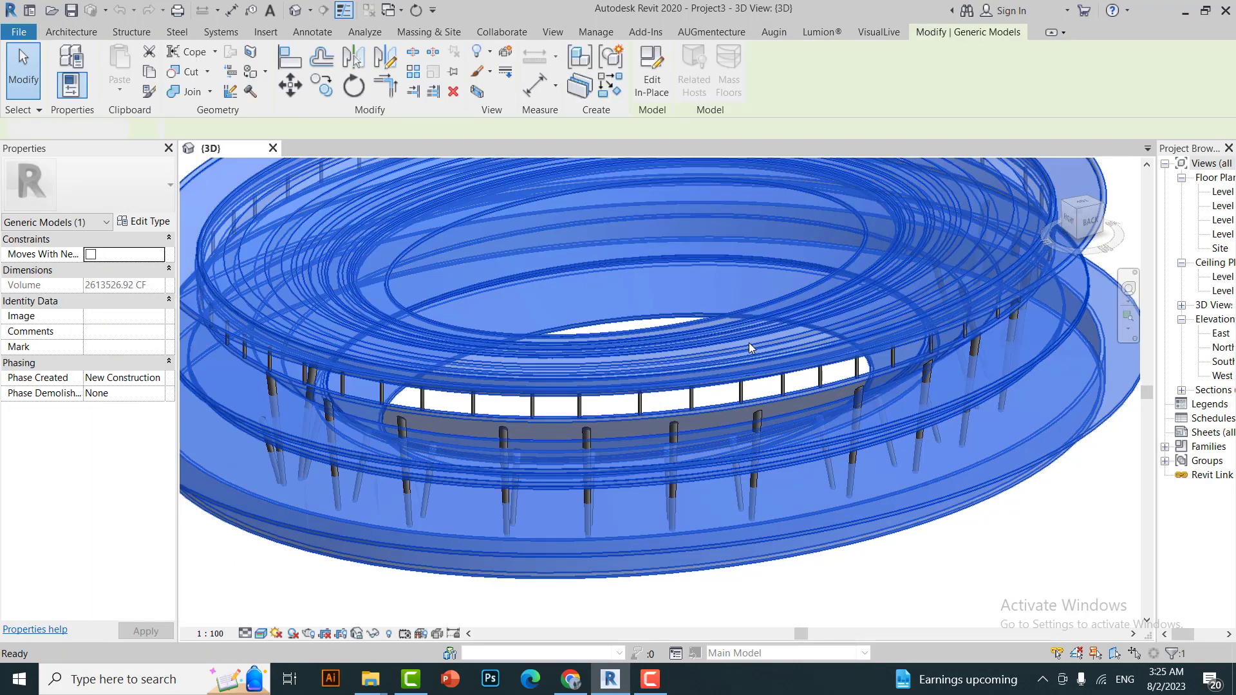
{"action": "double_click", "coordinate": [747, 343]}
{"action": "scroll", "coordinate": [747, 335], "scroll_direction": "down", "scroll_amount": 2}
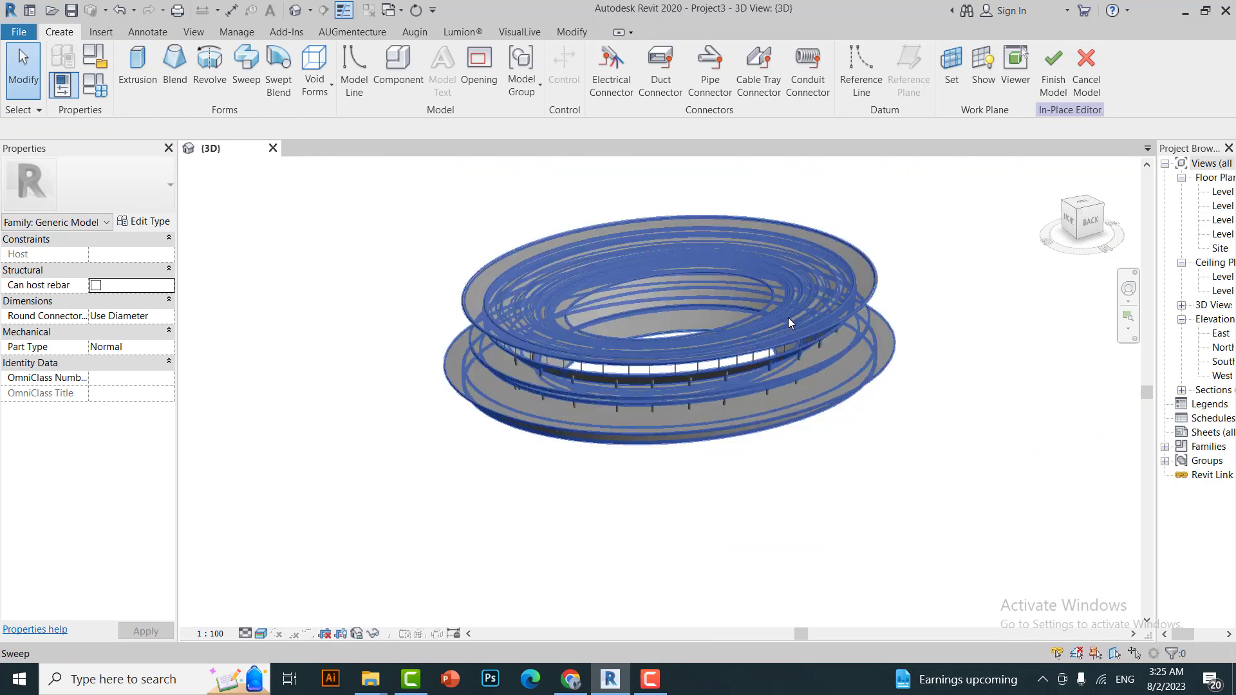
{"action": "left_click", "coordinate": [788, 319]}
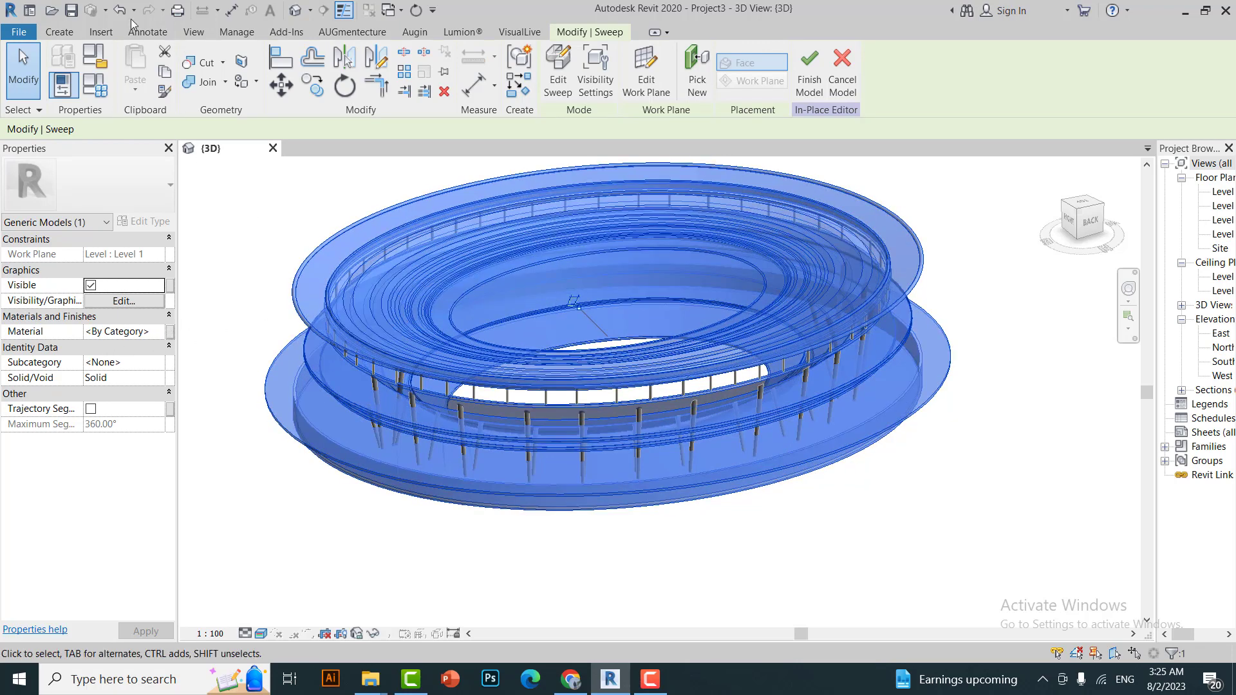
{"action": "left_click", "coordinate": [59, 32]}
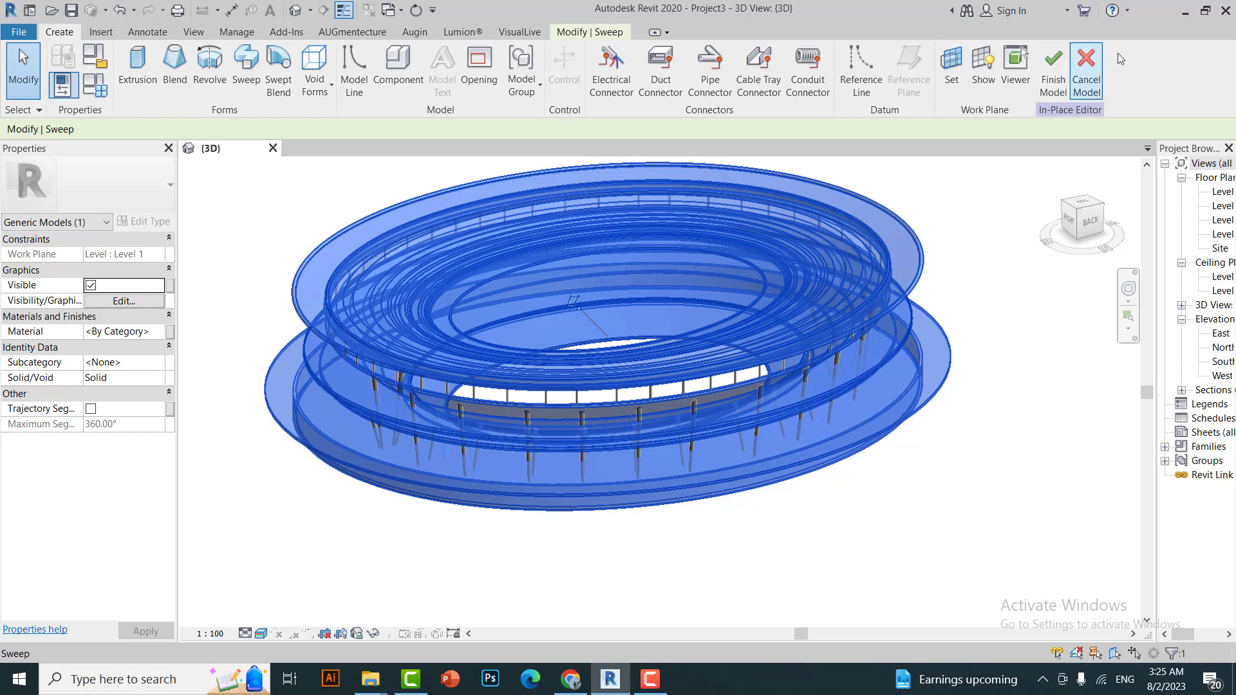
{"action": "left_click", "coordinate": [1083, 58]}
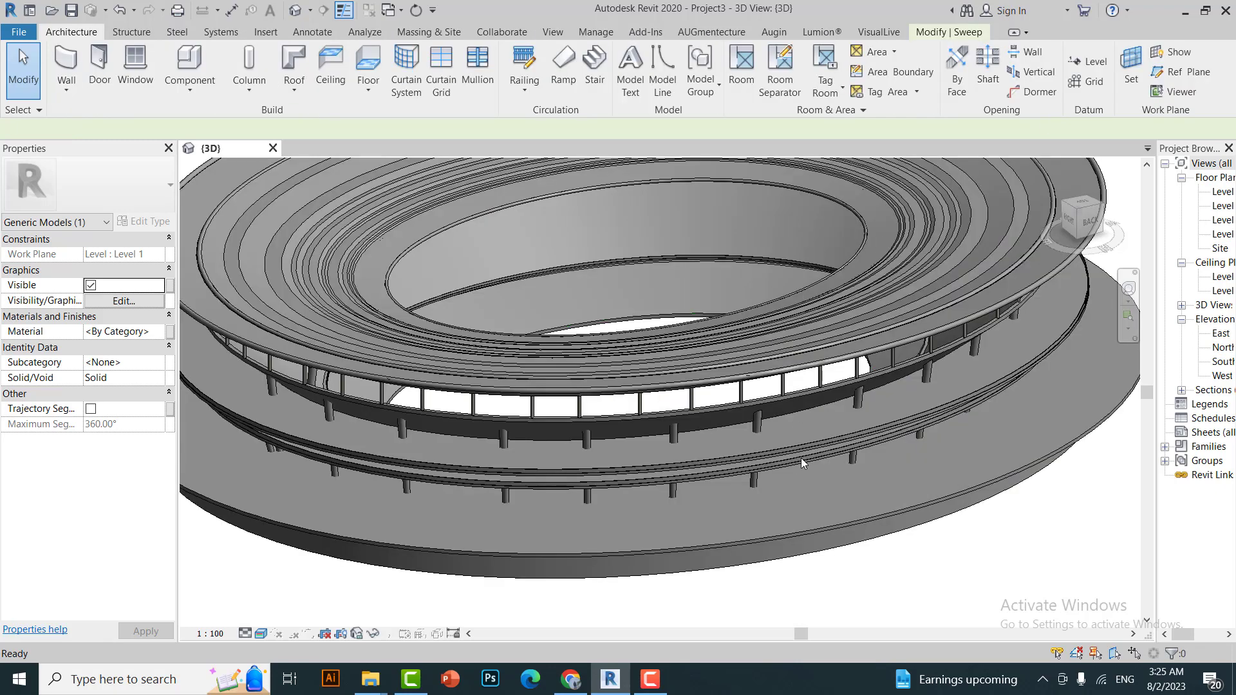
{"action": "scroll", "coordinate": [718, 361], "scroll_direction": "down", "scroll_amount": 2}
{"action": "left_click", "coordinate": [718, 363]}
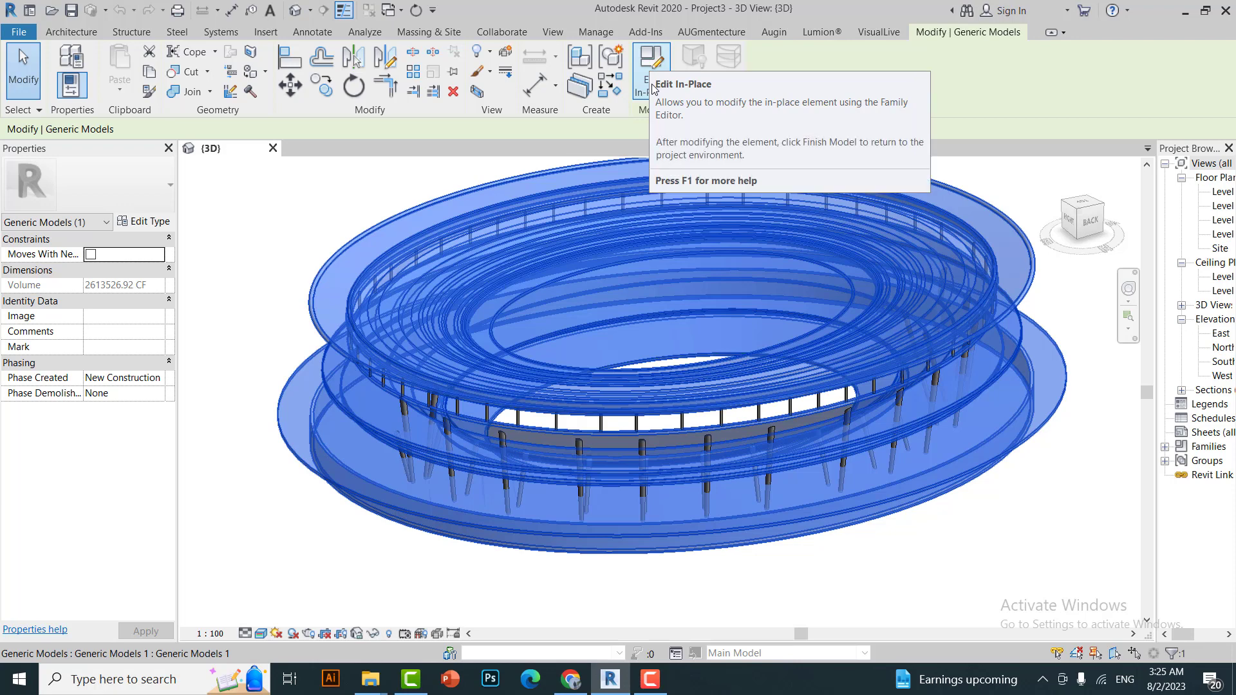
Open the stadium ring model for in-place editing and select its sweep.
{"action": "key", "text": "Escape"}
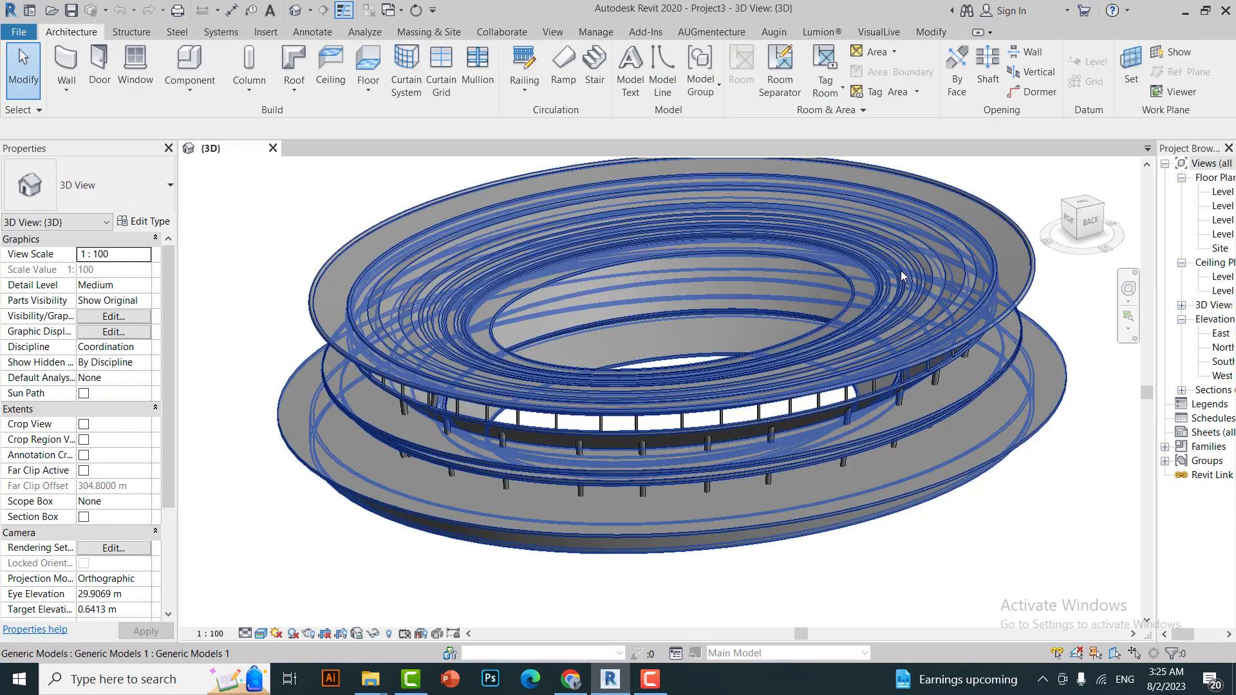
{"action": "left_click", "coordinate": [902, 277]}
{"action": "double_click", "coordinate": [902, 277]}
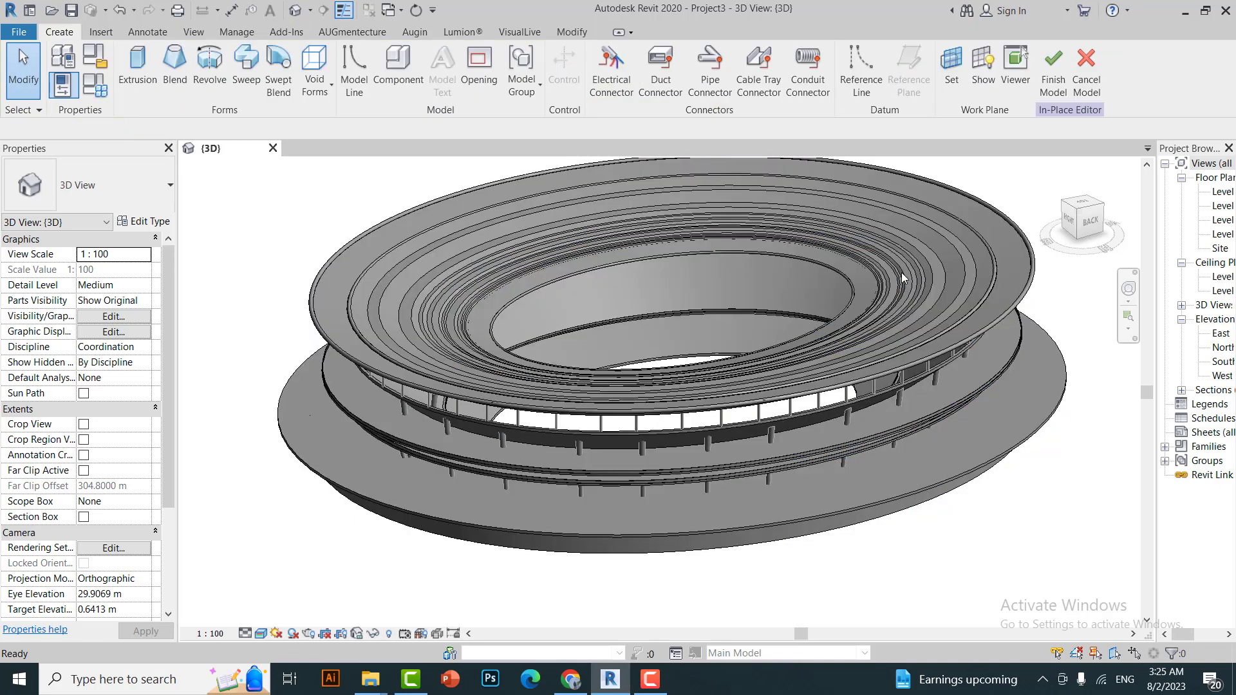
{"action": "left_click", "coordinate": [545, 245]}
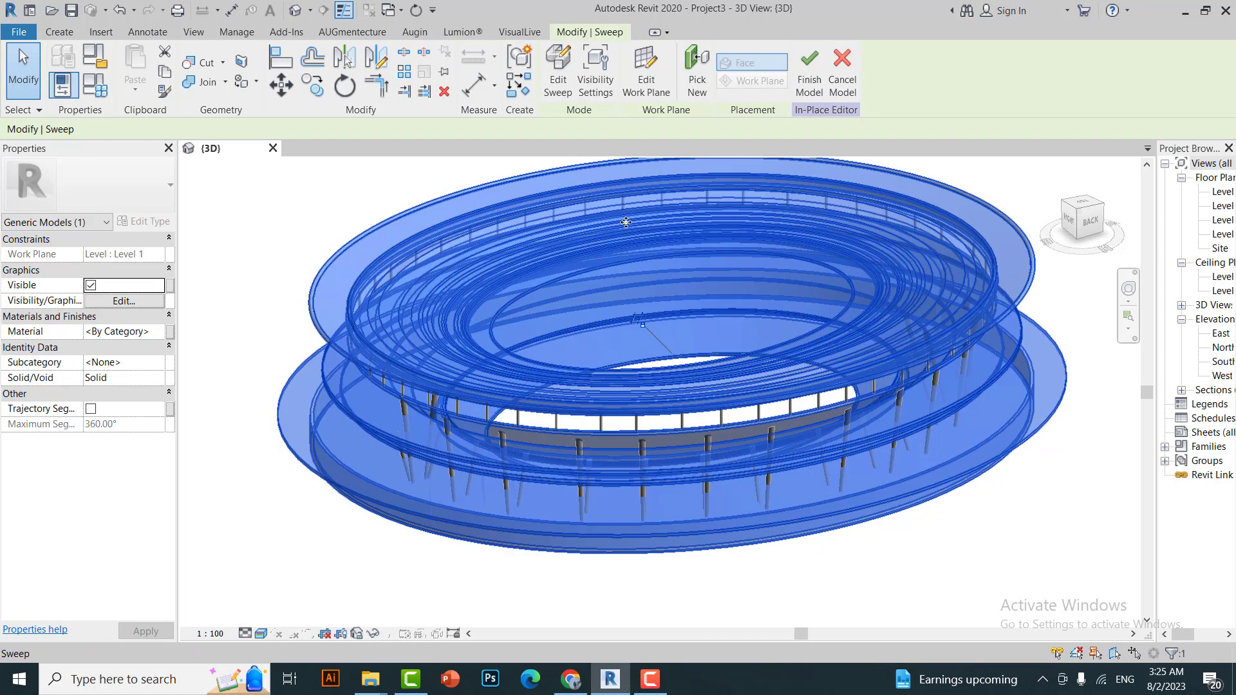
Assign the Carpet (1) material to the sweep from the Material Browser.
{"action": "left_click", "coordinate": [160, 334]}
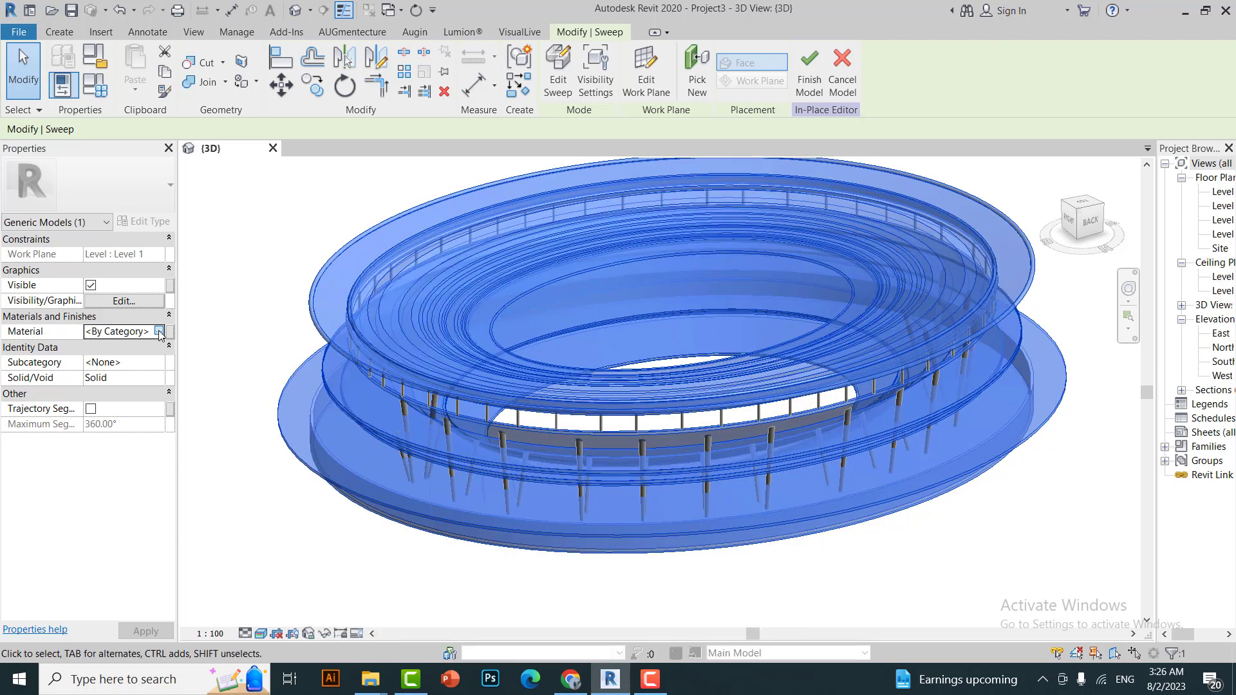
{"action": "left_click", "coordinate": [159, 331]}
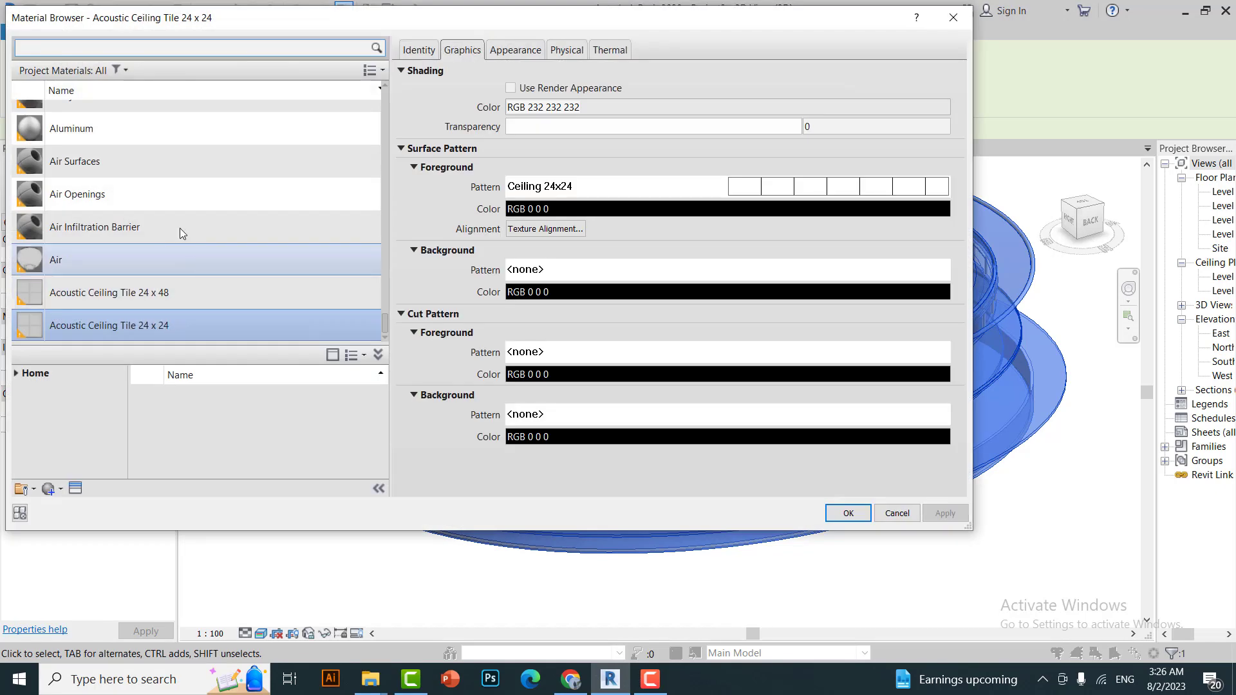
{"action": "scroll", "coordinate": [145, 243], "scroll_direction": "up", "scroll_amount": 5}
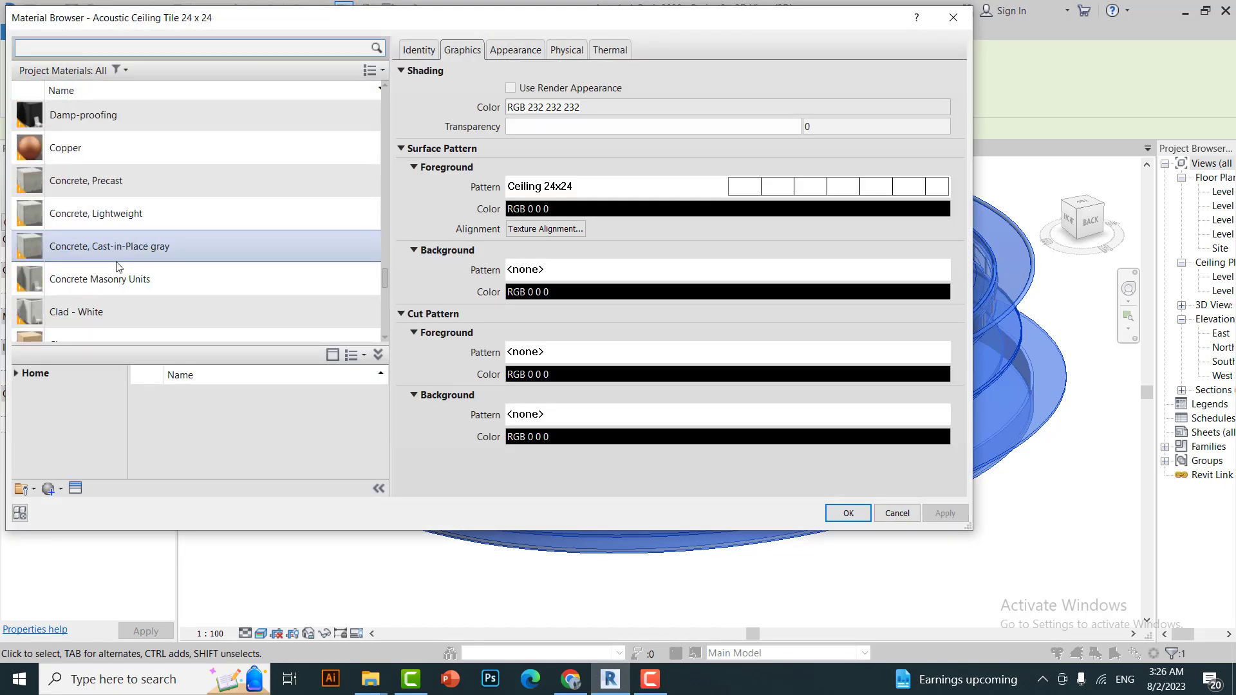
{"action": "scroll", "coordinate": [118, 267], "scroll_direction": "down", "scroll_amount": 3}
{"action": "left_click", "coordinate": [71, 137]}
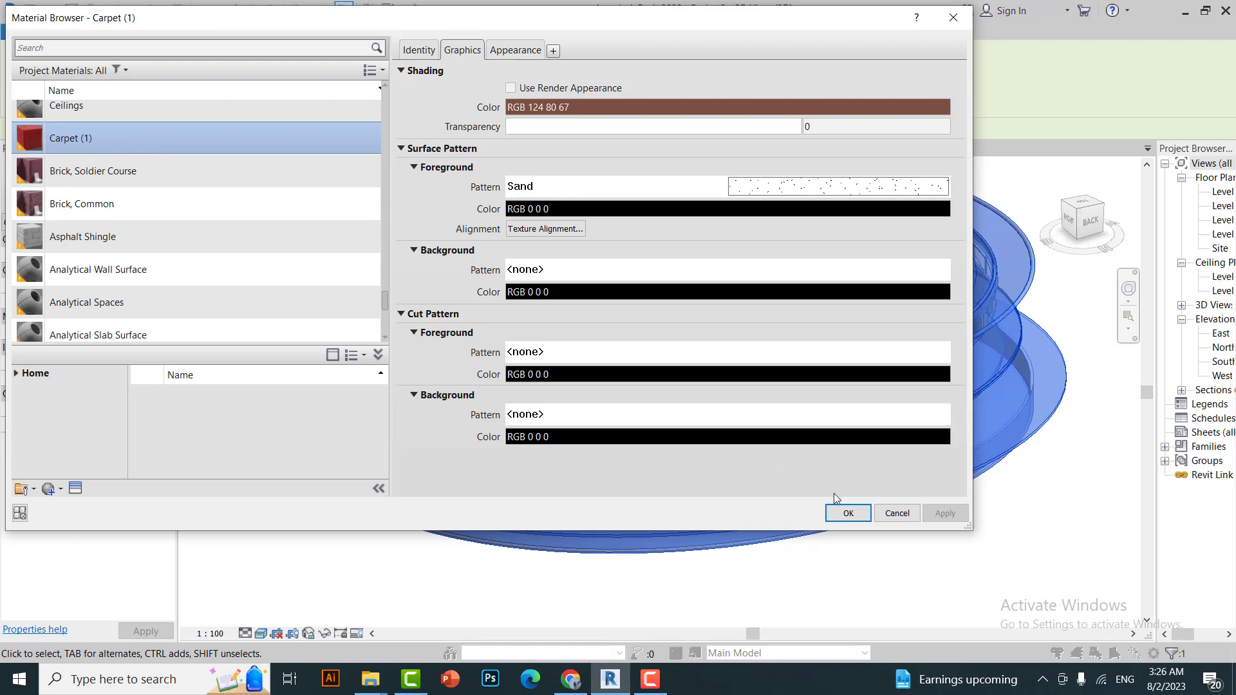
{"action": "left_click", "coordinate": [844, 512]}
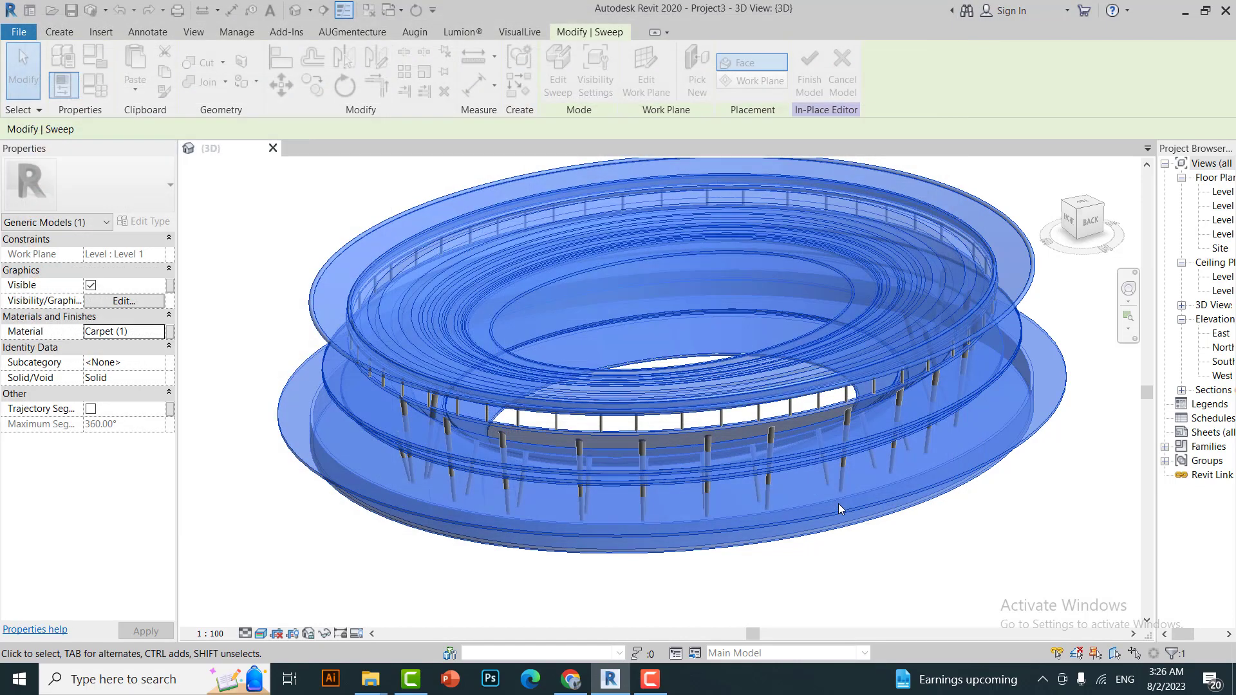
{"action": "left_click", "coordinate": [963, 547]}
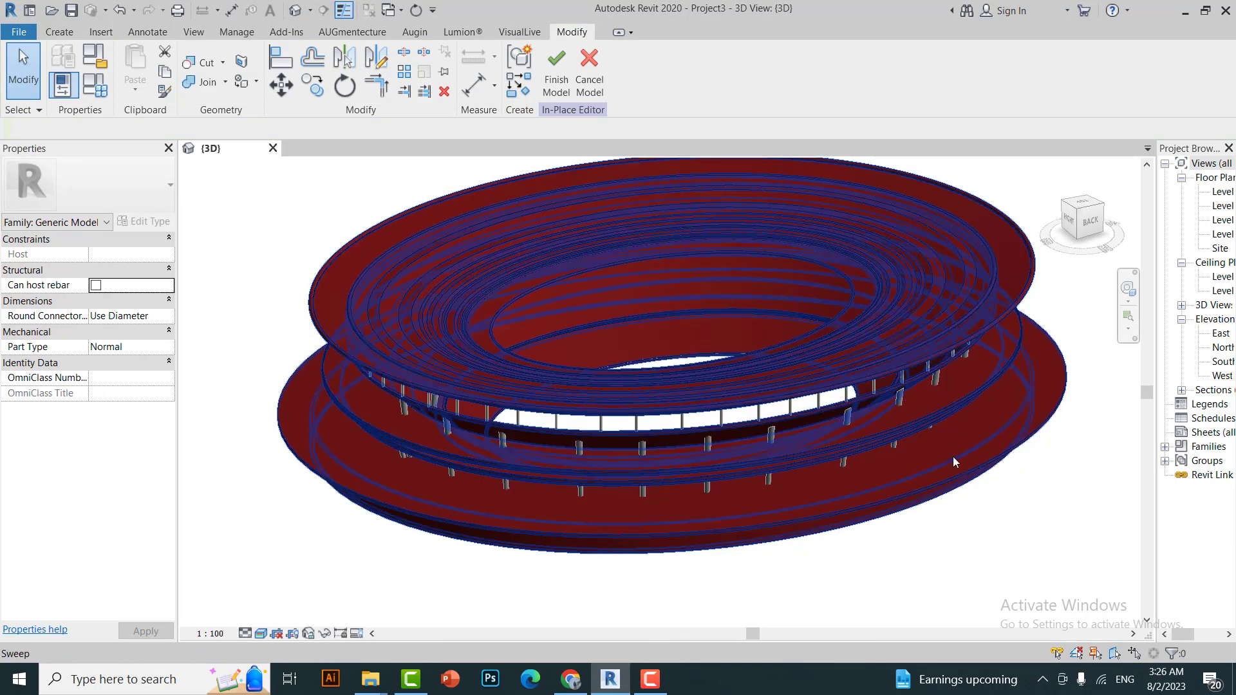
{"action": "mouse_move", "coordinate": [1087, 235]}
{"action": "left_mouse_down"}
{"action": "mouse_move", "coordinate": [1060, 225]}
{"action": "mouse_move", "coordinate": [888, 307]}
{"action": "left_mouse_up"}
{"action": "scroll", "coordinate": [924, 349], "scroll_direction": "up", "scroll_amount": 2}
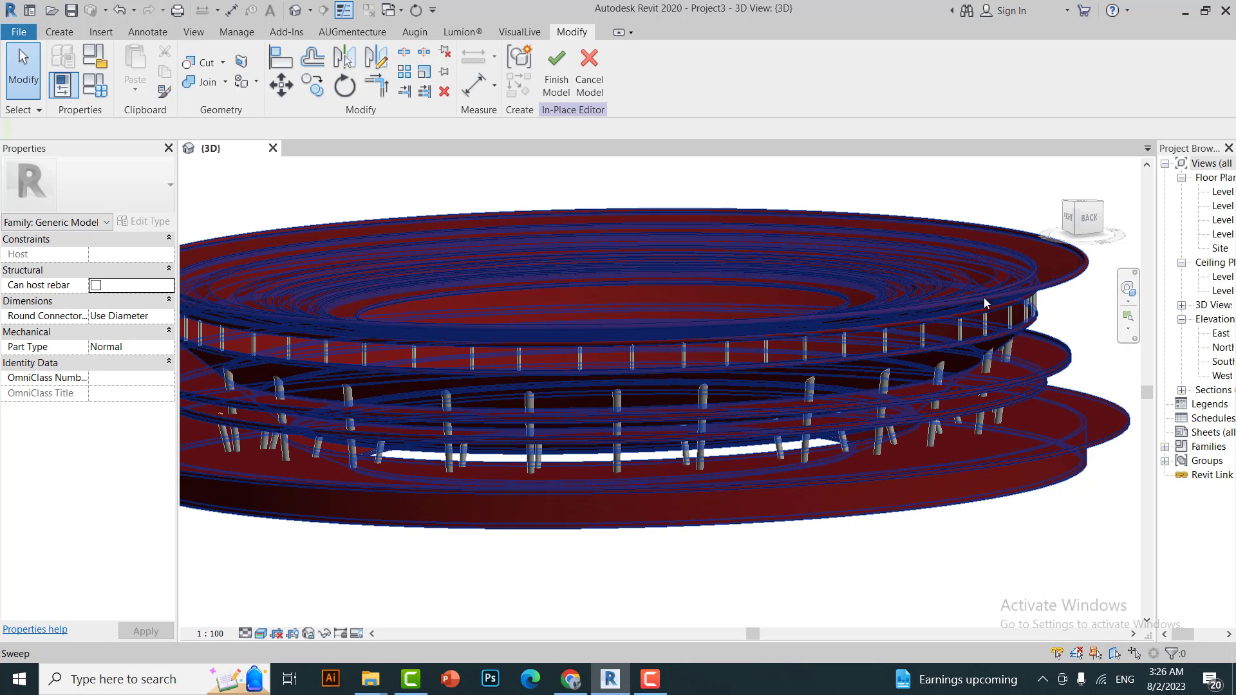
{"action": "scroll", "coordinate": [828, 461], "scroll_direction": "down", "scroll_amount": 1}
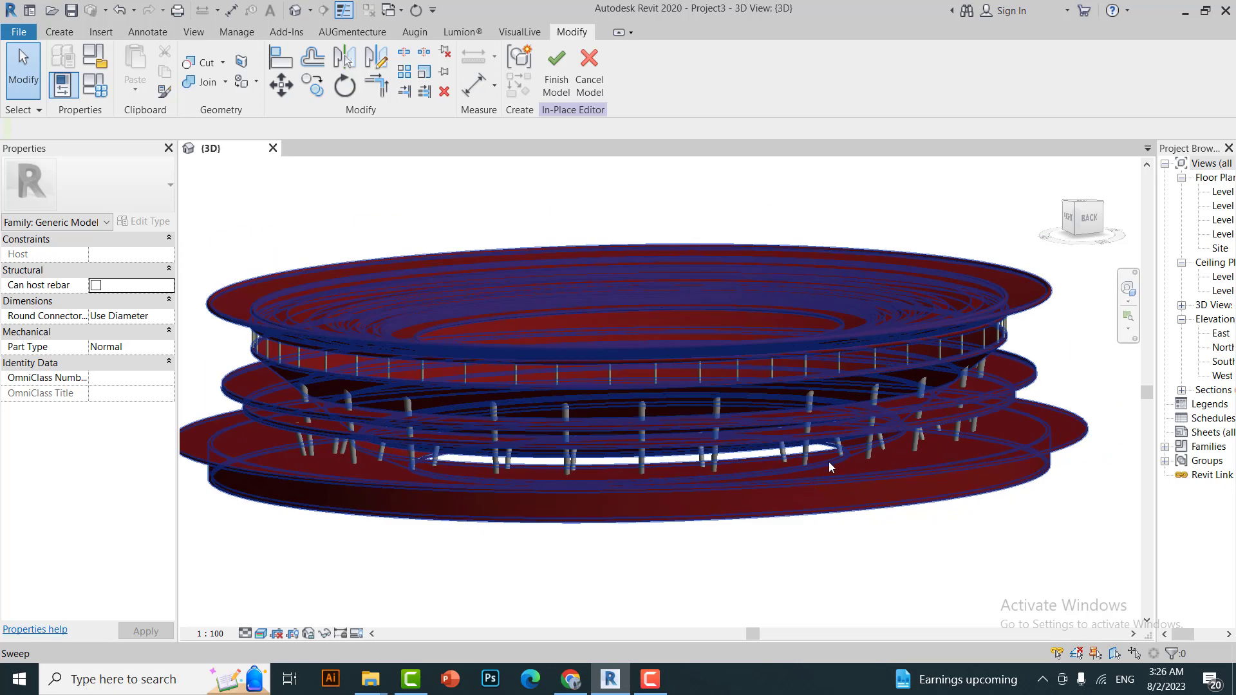
{"action": "left_click", "coordinate": [942, 310]}
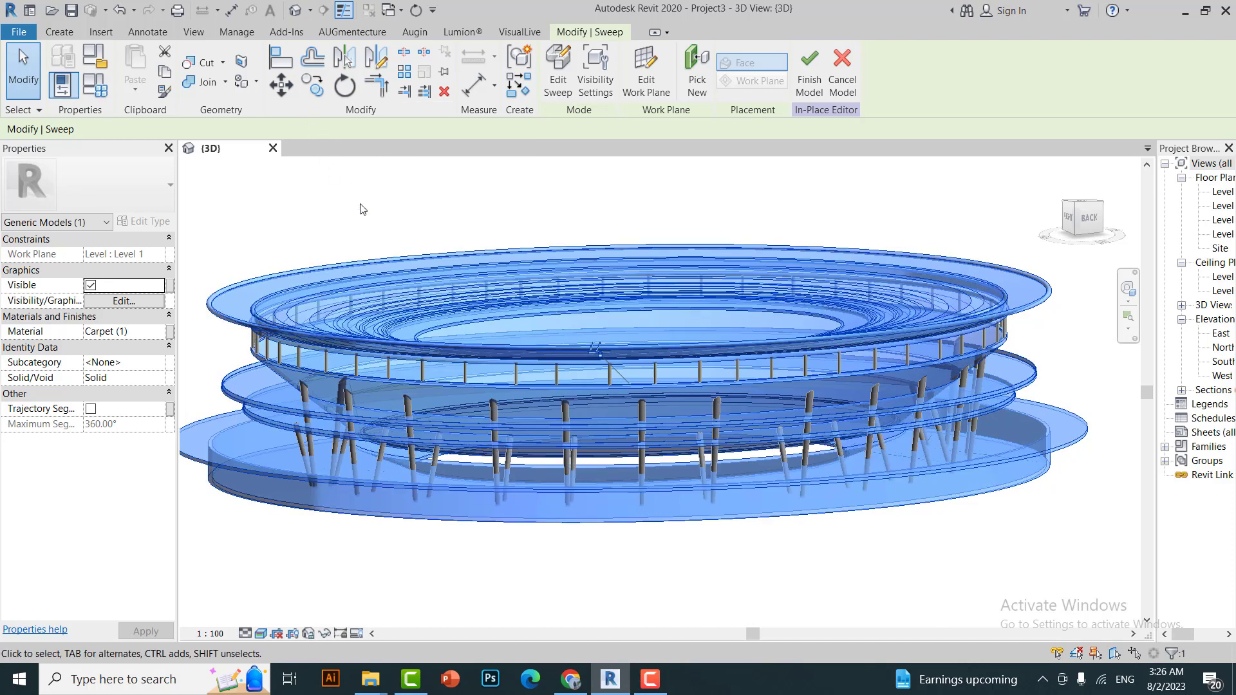
Copy the selected sweep in place with a zero offset.
{"action": "left_click", "coordinate": [309, 89]}
{"action": "left_click", "coordinate": [708, 547]}
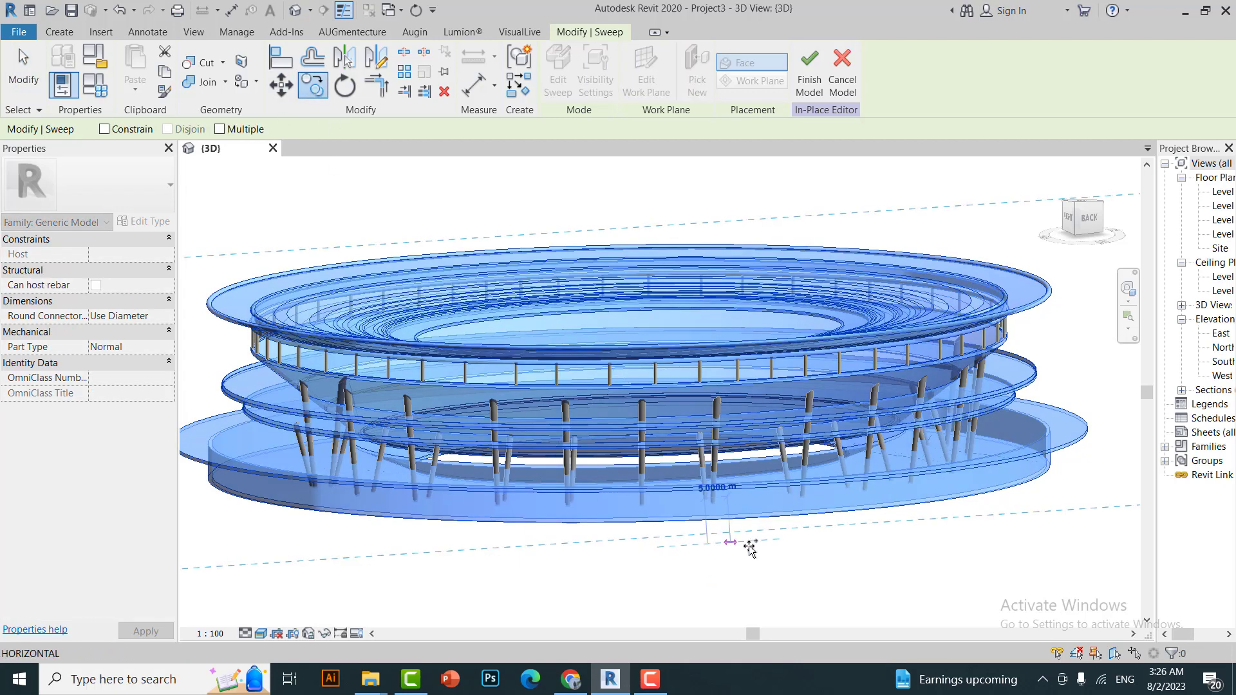
{"action": "type", "text": "0"}
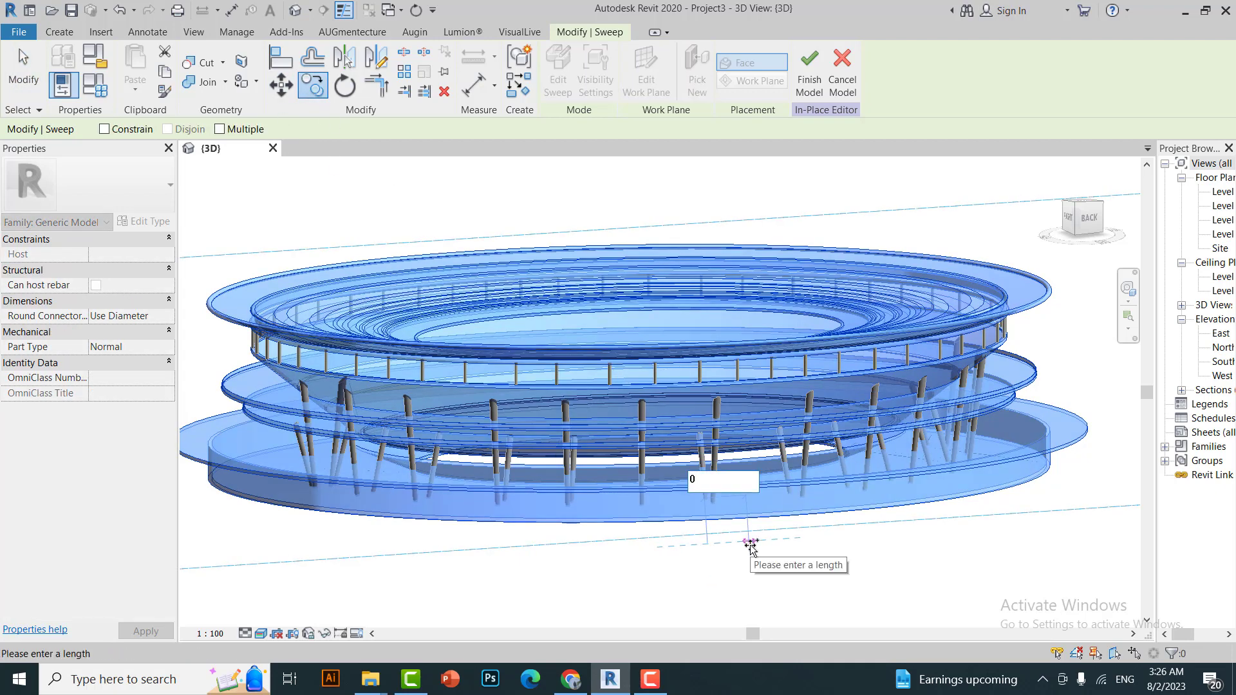
{"action": "key", "text": "Return"}
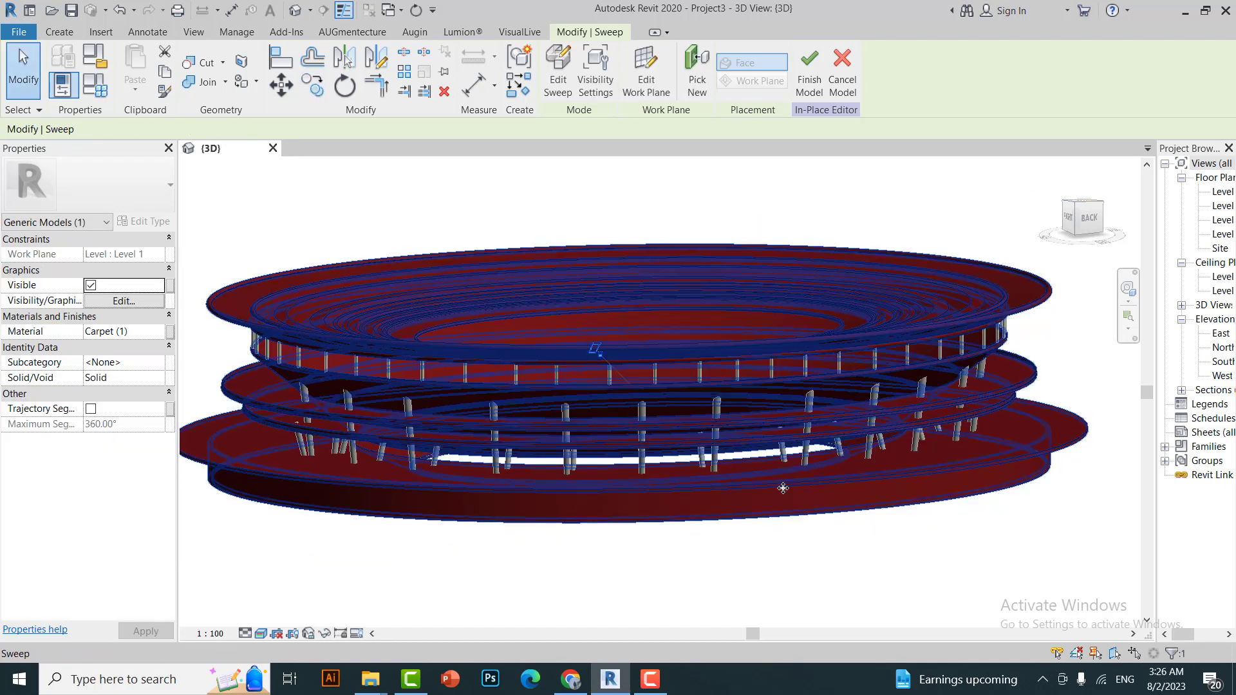
Open the sweep's profile sketch for editing and inspect its lines.
{"action": "double_click", "coordinate": [815, 481]}
{"action": "scroll", "coordinate": [805, 391], "scroll_direction": "up", "scroll_amount": 2}
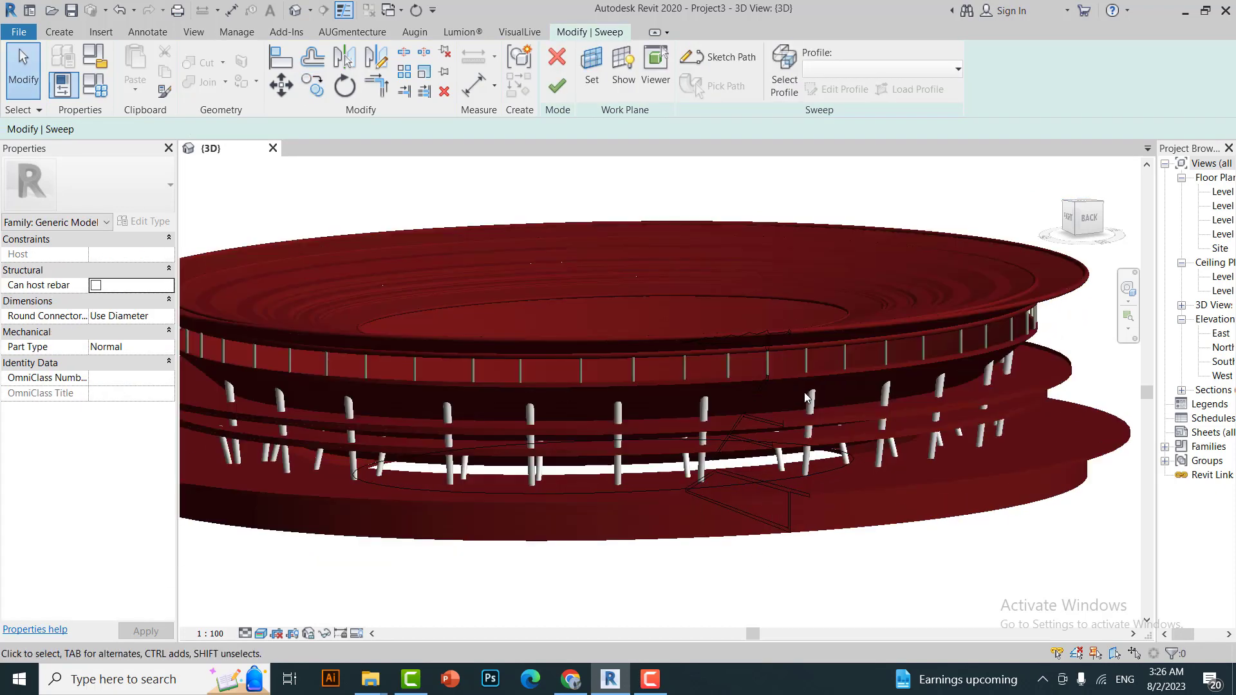
{"action": "scroll", "coordinate": [787, 365], "scroll_direction": "up", "scroll_amount": 2}
{"action": "scroll", "coordinate": [780, 338], "scroll_direction": "up", "scroll_amount": 2}
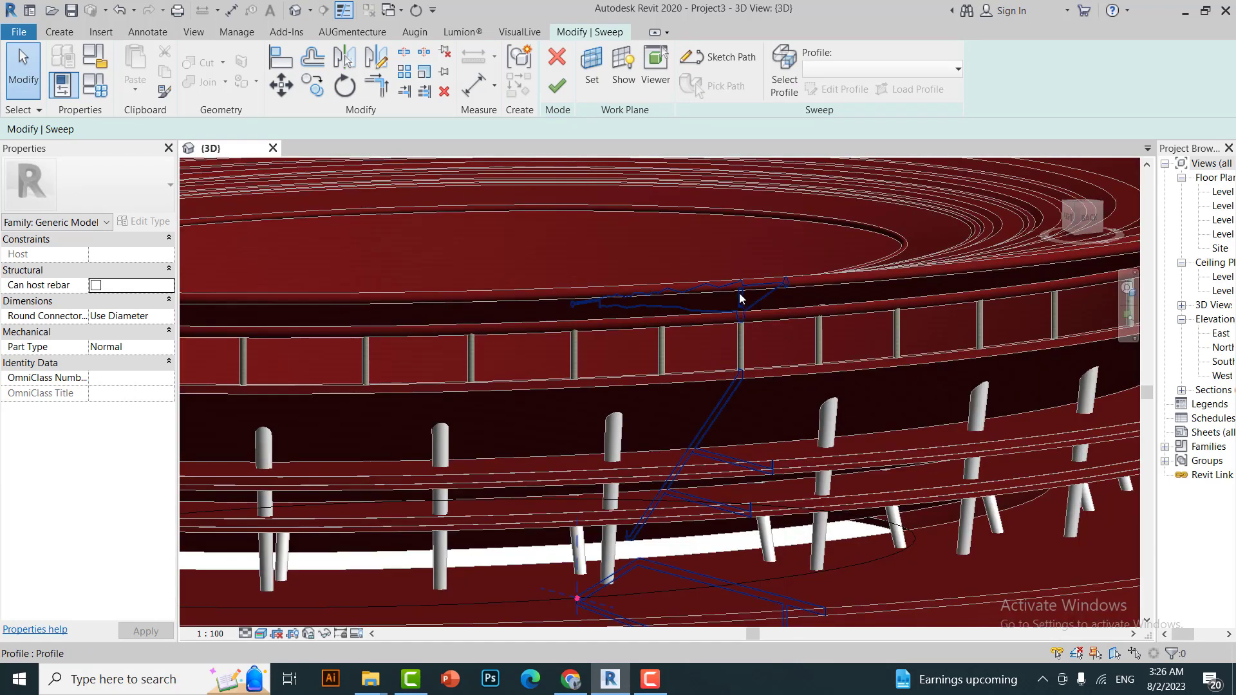
{"action": "left_click", "coordinate": [720, 314]}
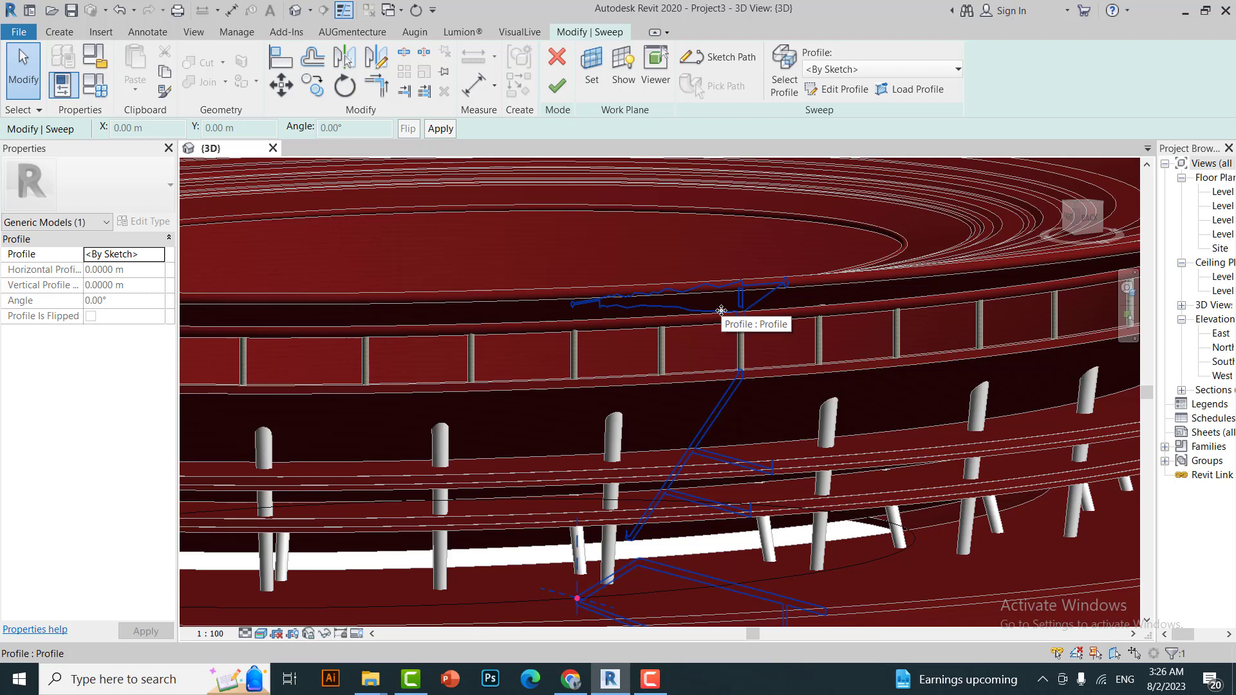
{"action": "double_click", "coordinate": [721, 311]}
{"action": "left_click", "coordinate": [751, 330]}
{"action": "middle_click_drag", "start_coordinate": [751, 329], "coordinate": [833, 341], "text": "shift"}
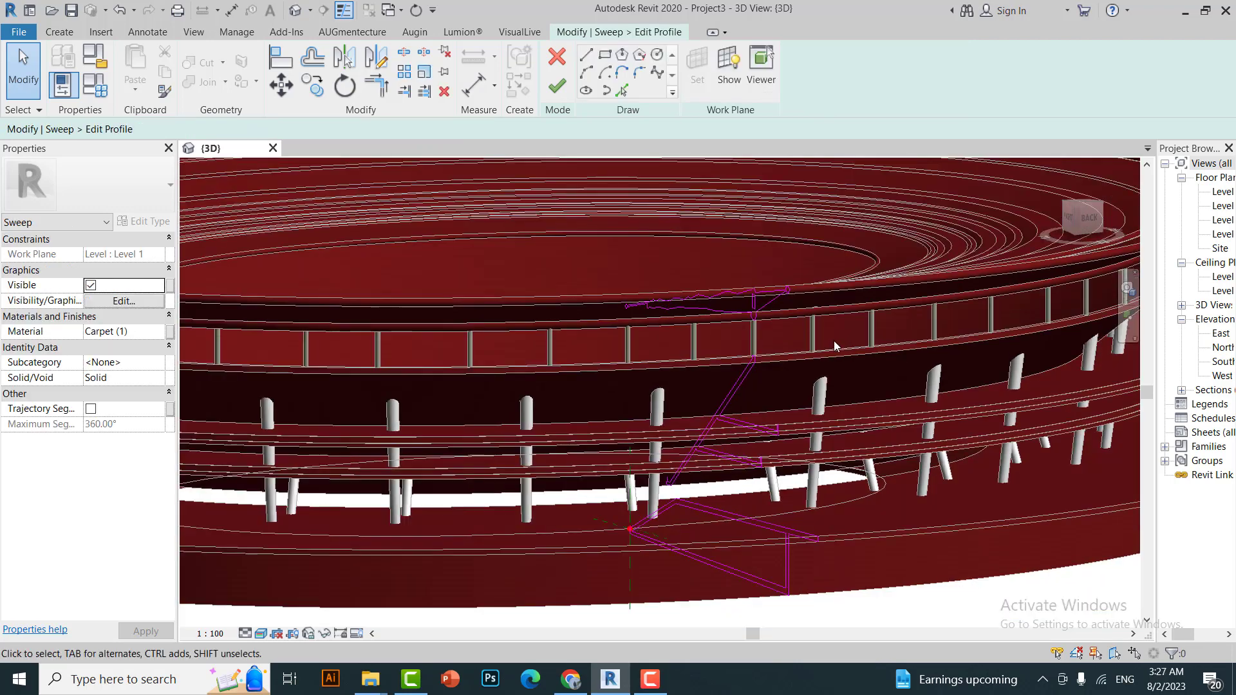
{"action": "left_click_drag", "start_coordinate": [917, 339], "coordinate": [569, 612]}
{"action": "key", "text": "Escape"}
{"action": "scroll", "coordinate": [735, 314], "scroll_direction": "up", "scroll_amount": 2}
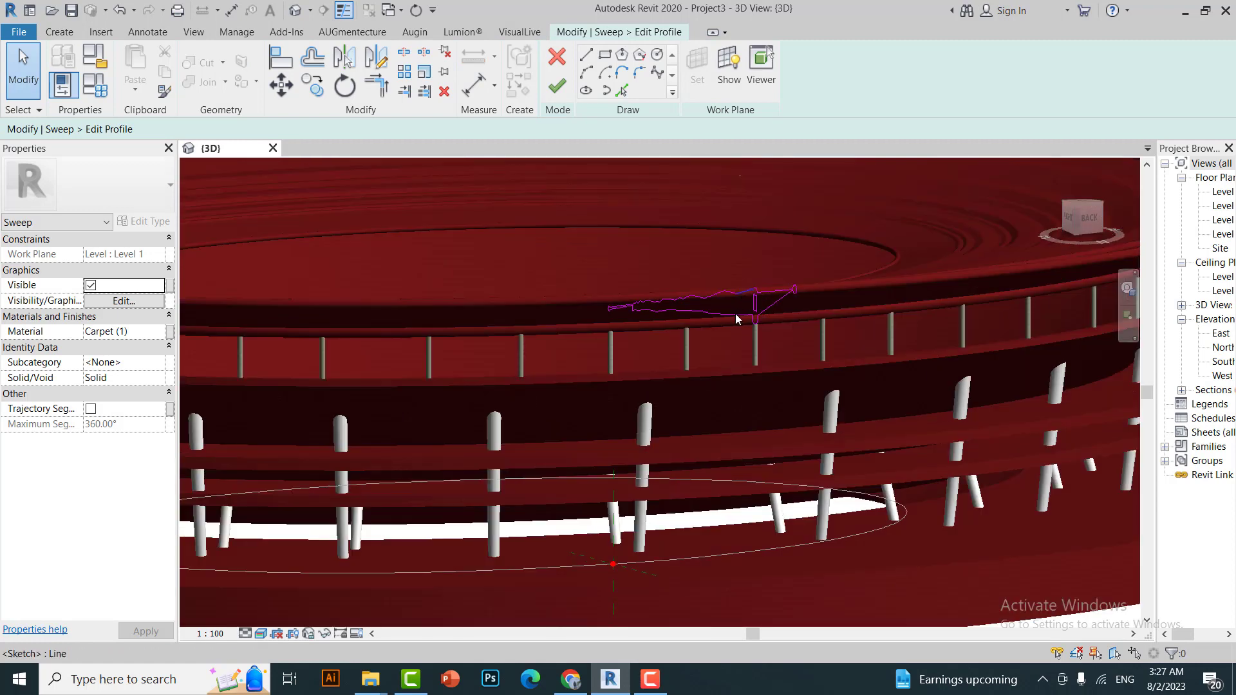
{"action": "scroll", "coordinate": [735, 314], "scroll_direction": "up", "scroll_amount": 2}
Finish the profile edit and the in-place sweep, then zoom out.
{"action": "left_click", "coordinate": [557, 87]}
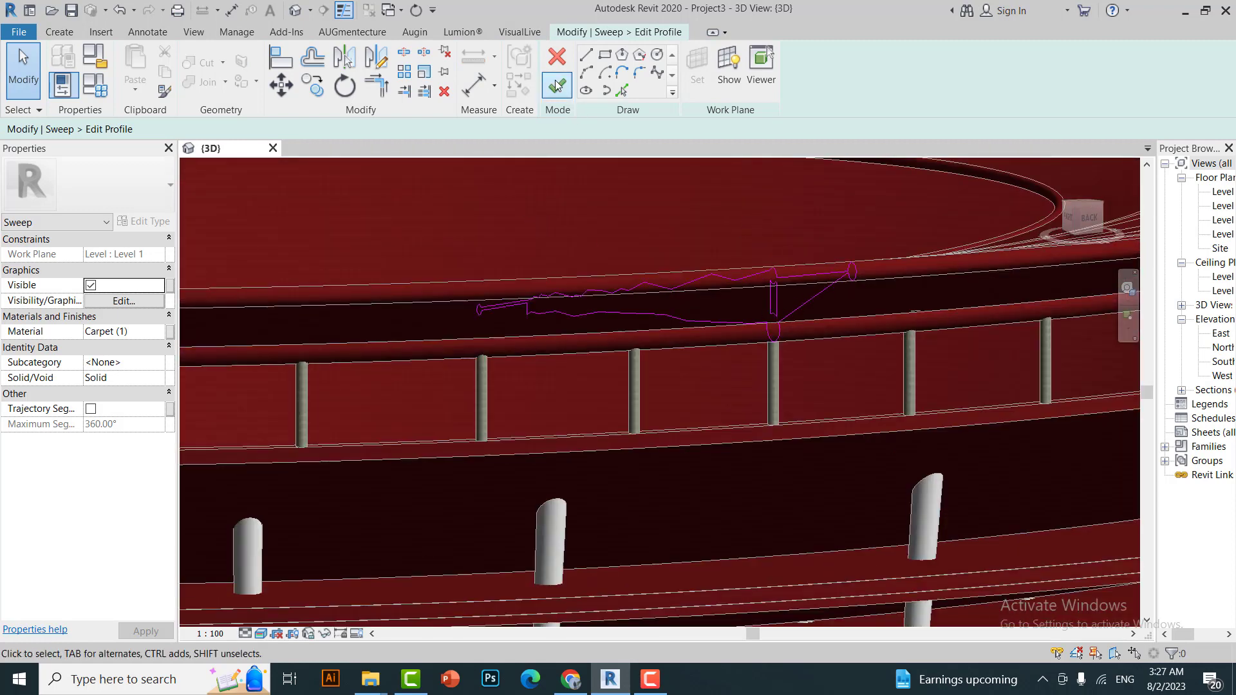
{"action": "left_click", "coordinate": [557, 88]}
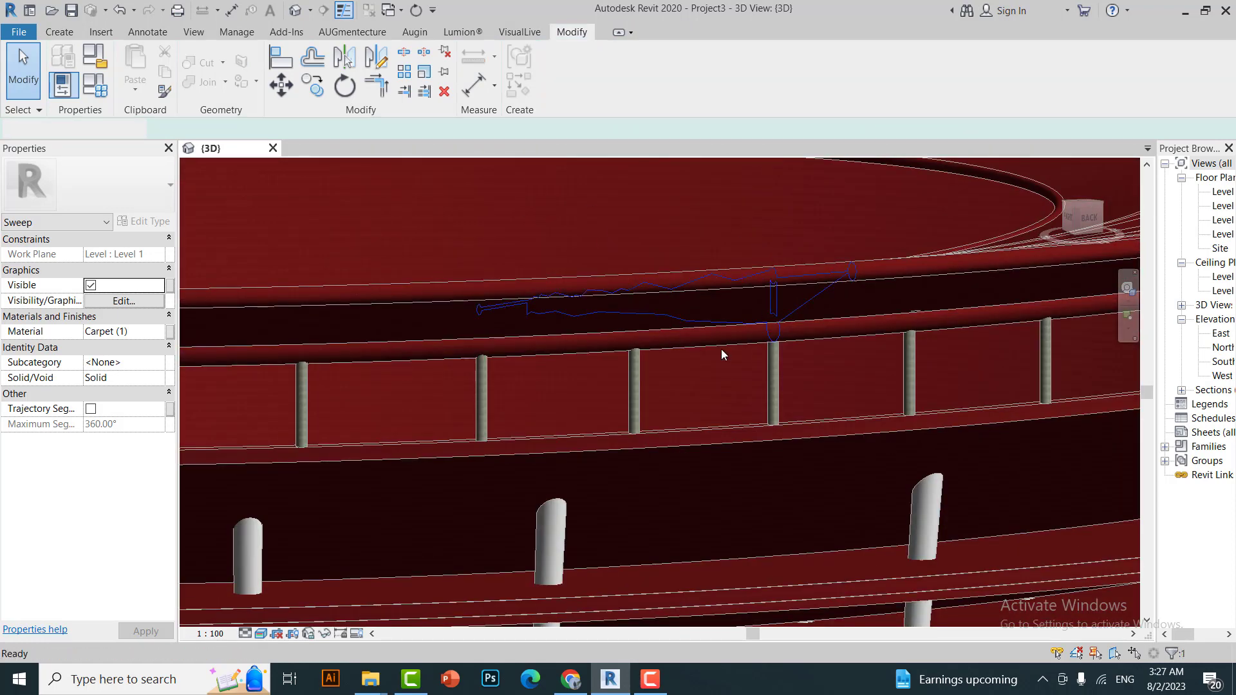
{"action": "scroll", "coordinate": [708, 338], "scroll_direction": "down", "scroll_amount": 2}
{"action": "scroll", "coordinate": [669, 322], "scroll_direction": "down", "scroll_amount": 3}
{"action": "scroll", "coordinate": [789, 293], "scroll_direction": "down", "scroll_amount": 2}
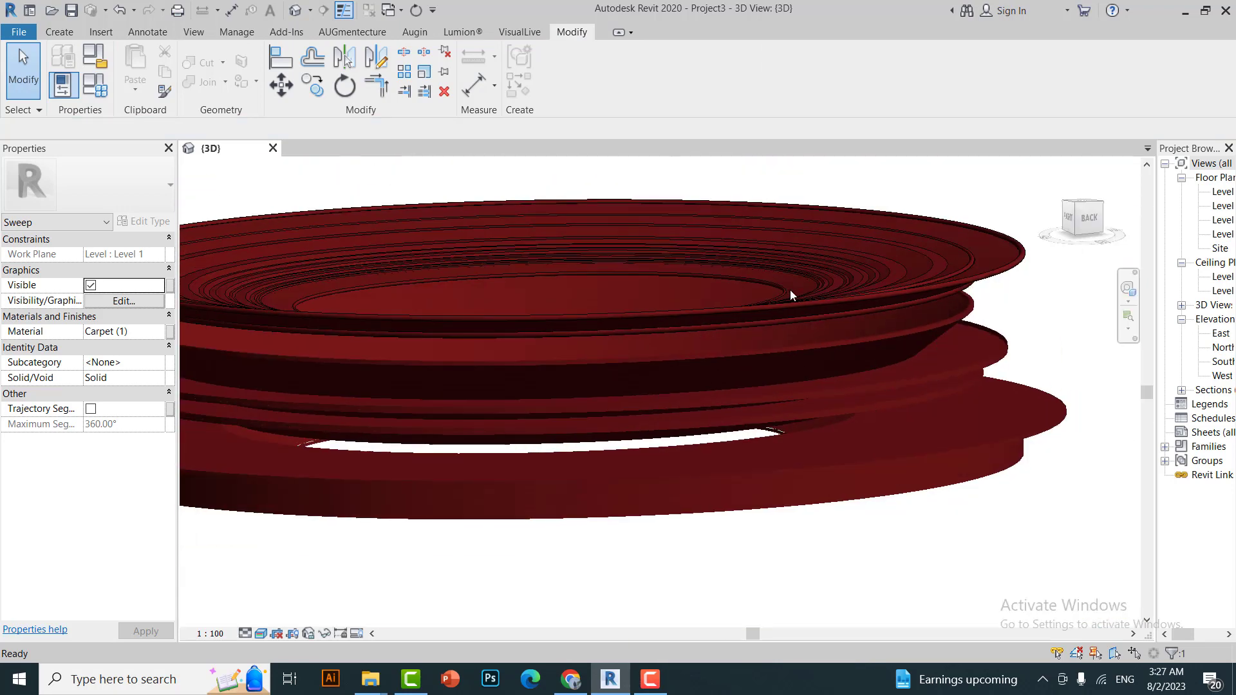
Change the top ring sweep's material from Carpet (1) to Ceilings.
{"action": "left_click", "coordinate": [820, 298]}
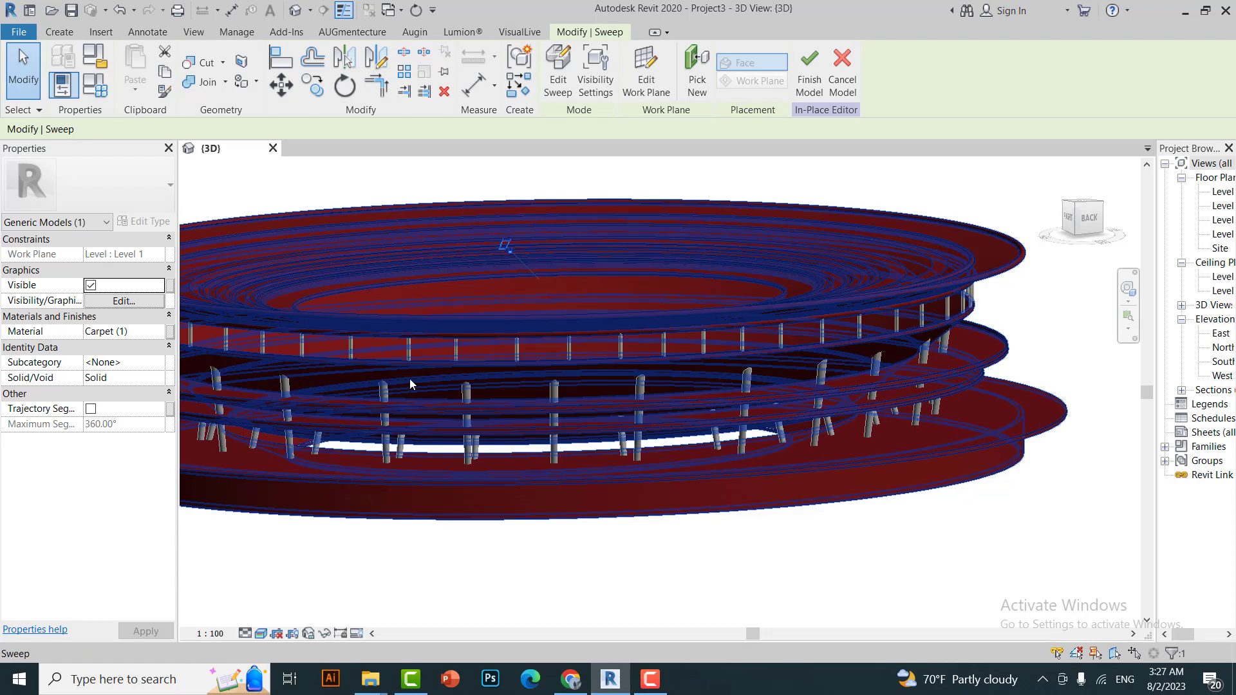
{"action": "left_click", "coordinate": [162, 332]}
{"action": "left_click", "coordinate": [161, 331]}
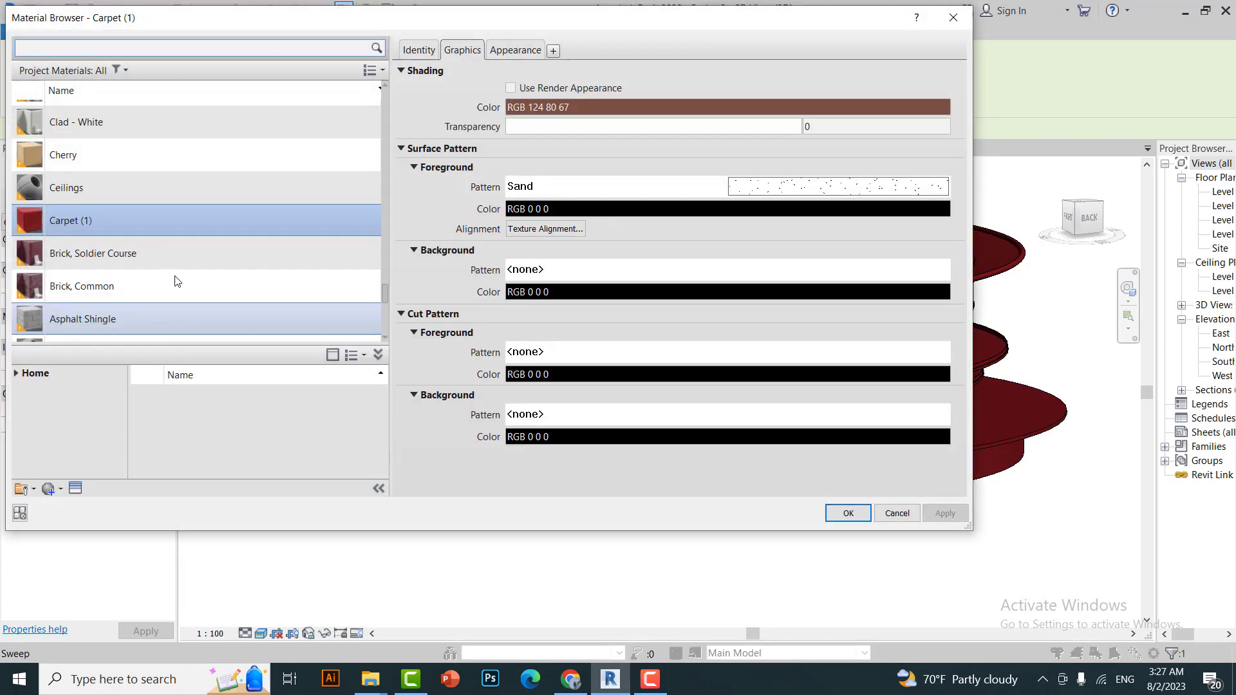
{"action": "left_click", "coordinate": [123, 191]}
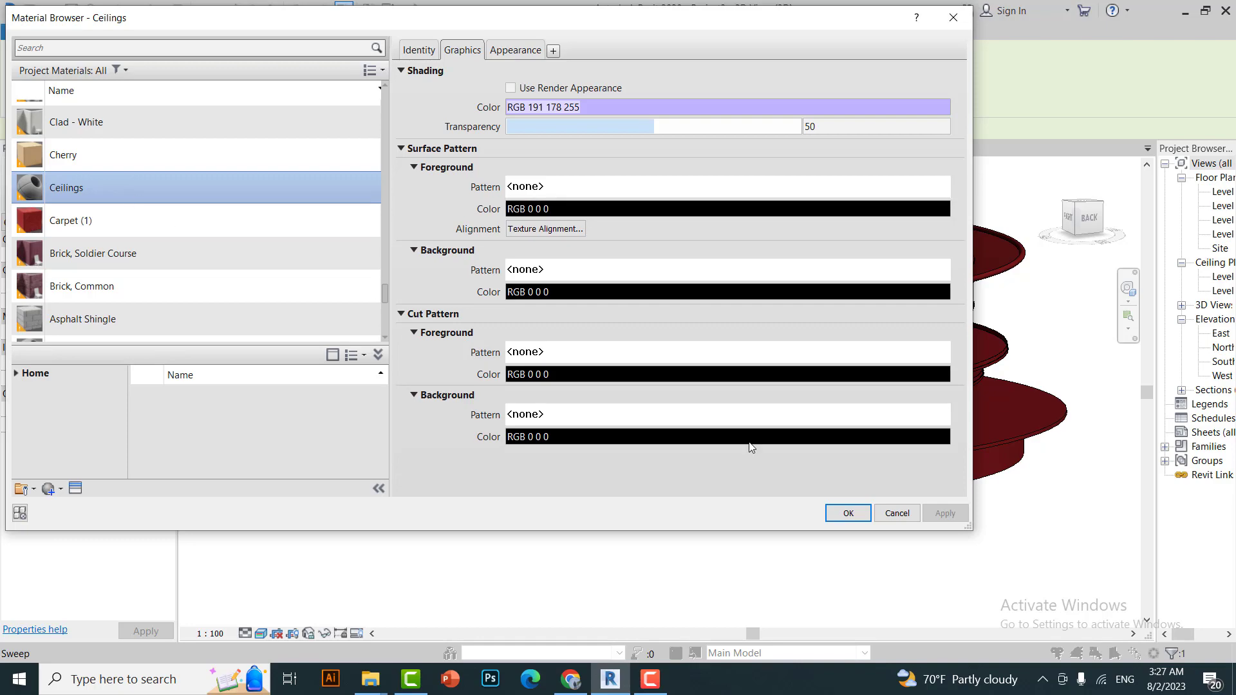
{"action": "left_click", "coordinate": [847, 513]}
{"action": "left_click", "coordinate": [898, 550]}
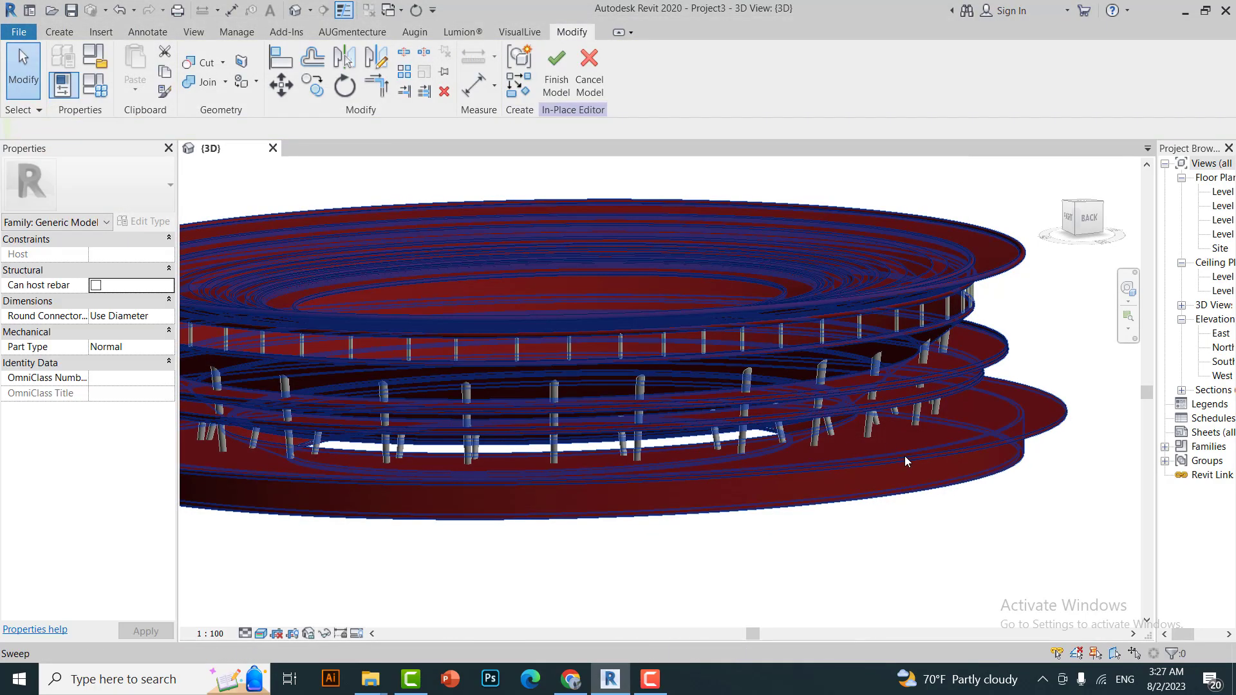
Move the next sweep a distance of 5.
{"action": "left_click", "coordinate": [905, 454]}
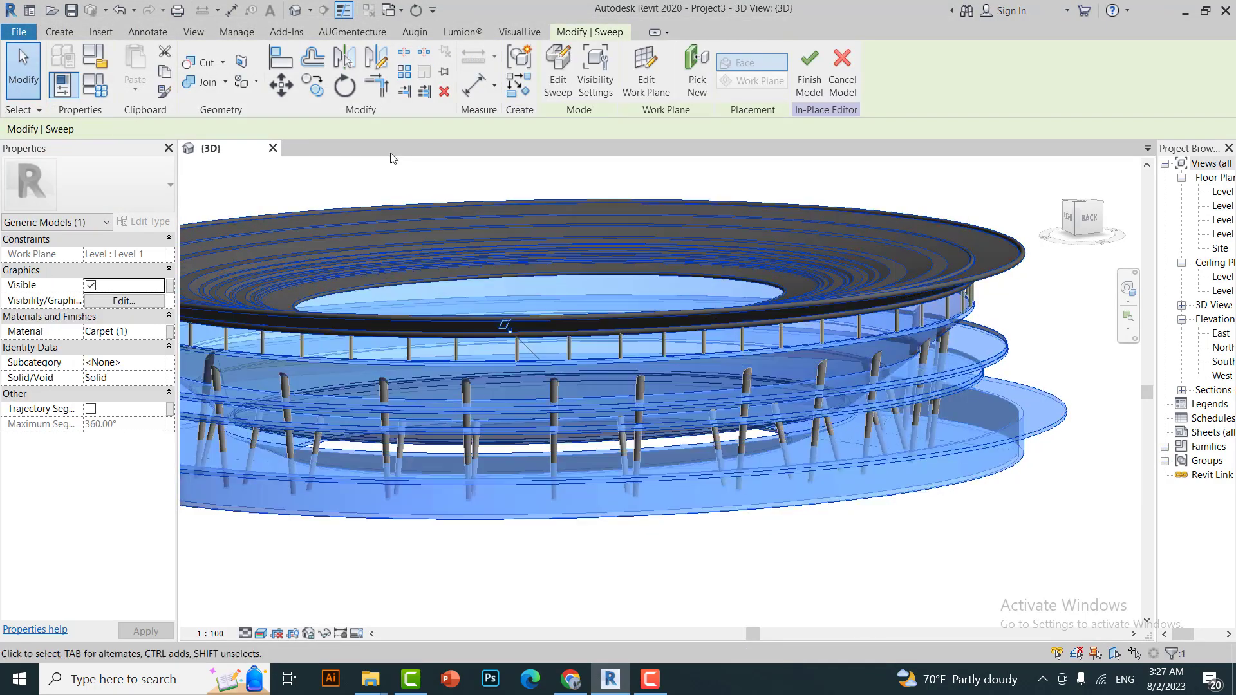
{"action": "left_click", "coordinate": [313, 85]}
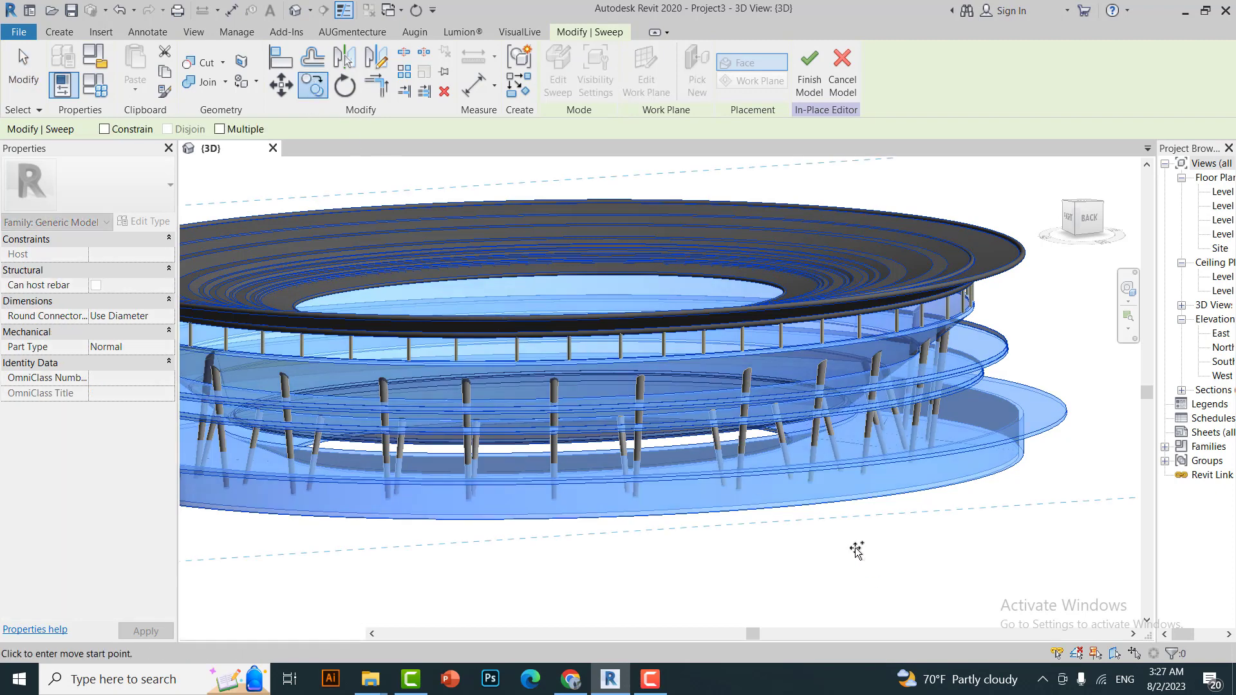
{"action": "left_click", "coordinate": [495, 571]}
{"action": "type", "text": "5"}
{"action": "key", "text": "Return"}
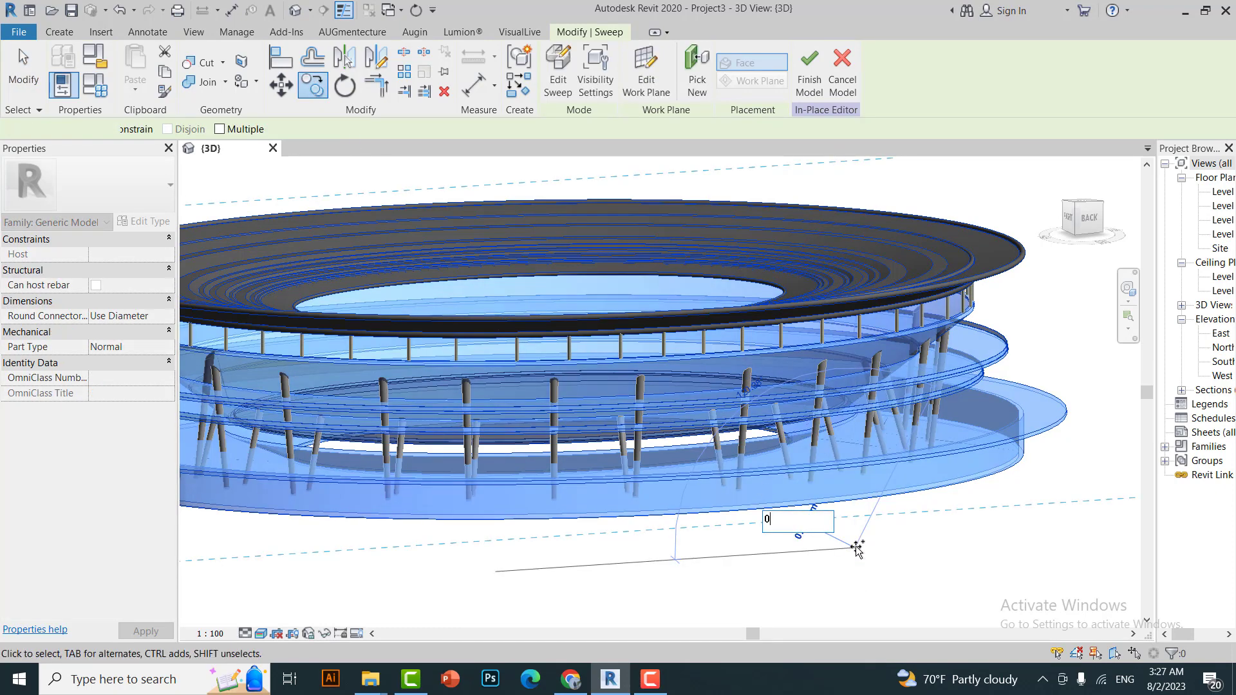
Edit the sweep, viewing it from the Right side zoomed in with Hidden Line style.
{"action": "double_click", "coordinate": [758, 474]}
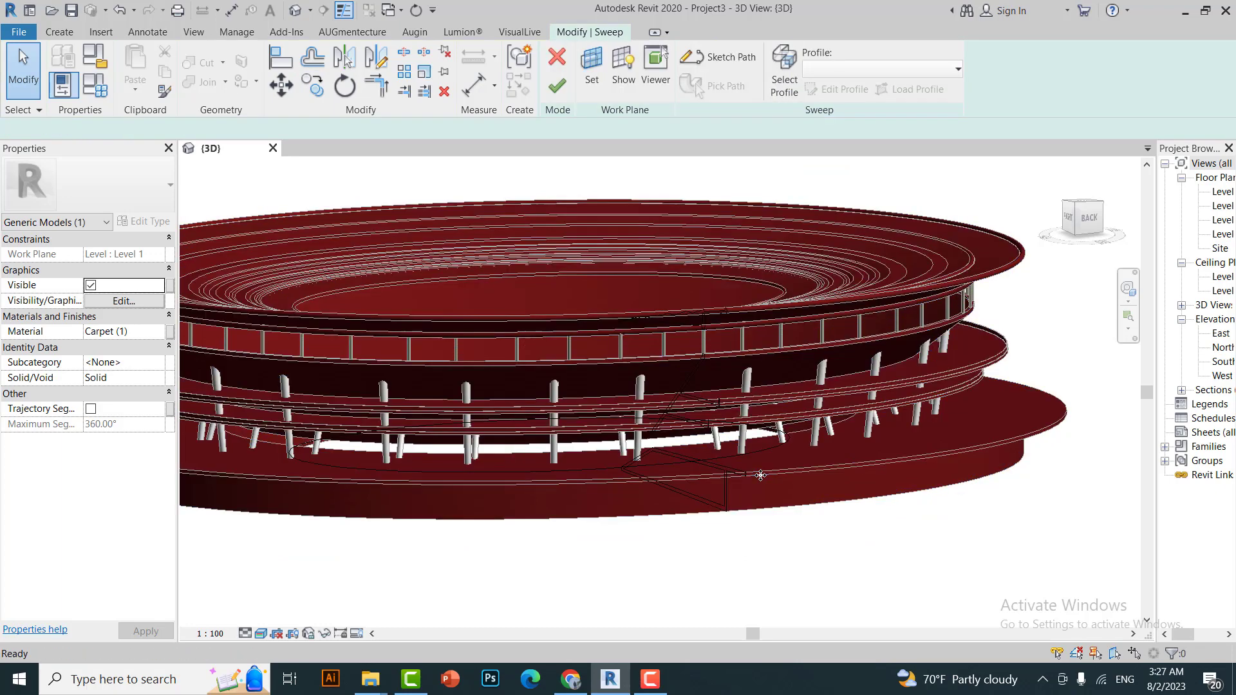
{"action": "left_click", "coordinate": [1065, 219]}
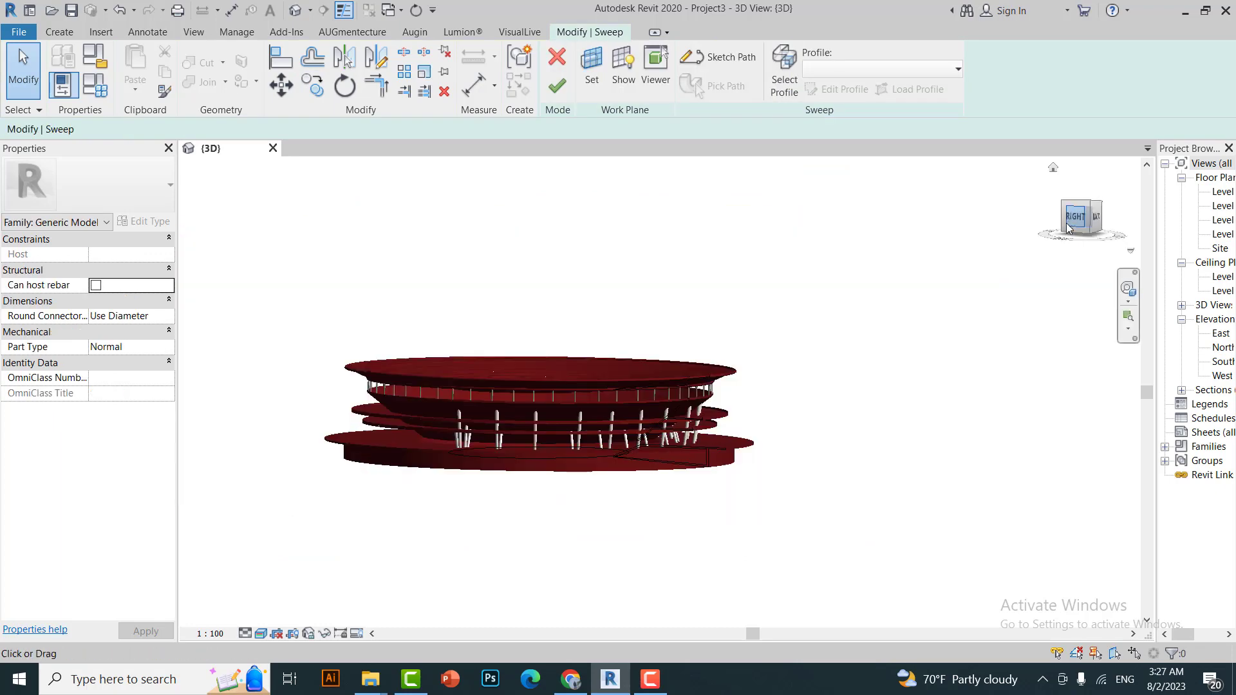
{"action": "scroll", "coordinate": [762, 369], "scroll_direction": "up", "scroll_amount": 2}
{"action": "scroll", "coordinate": [901, 354], "scroll_direction": "up", "scroll_amount": 3}
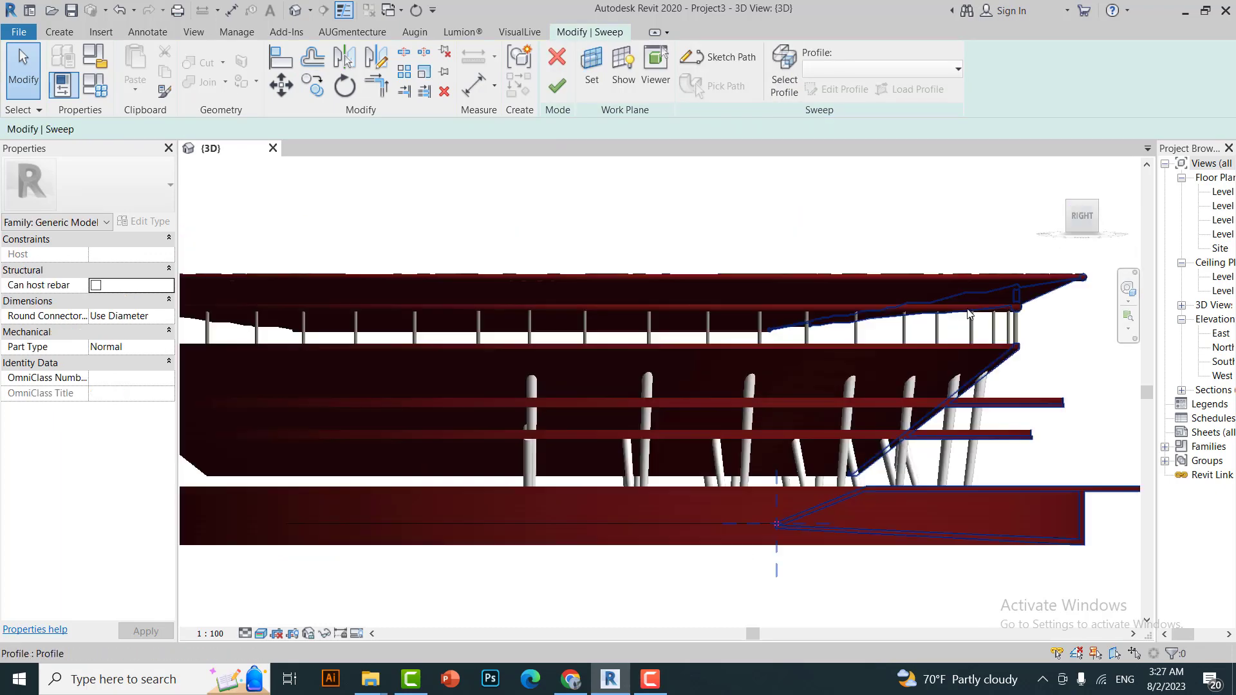
{"action": "scroll", "coordinate": [1018, 312], "scroll_direction": "up", "scroll_amount": 2}
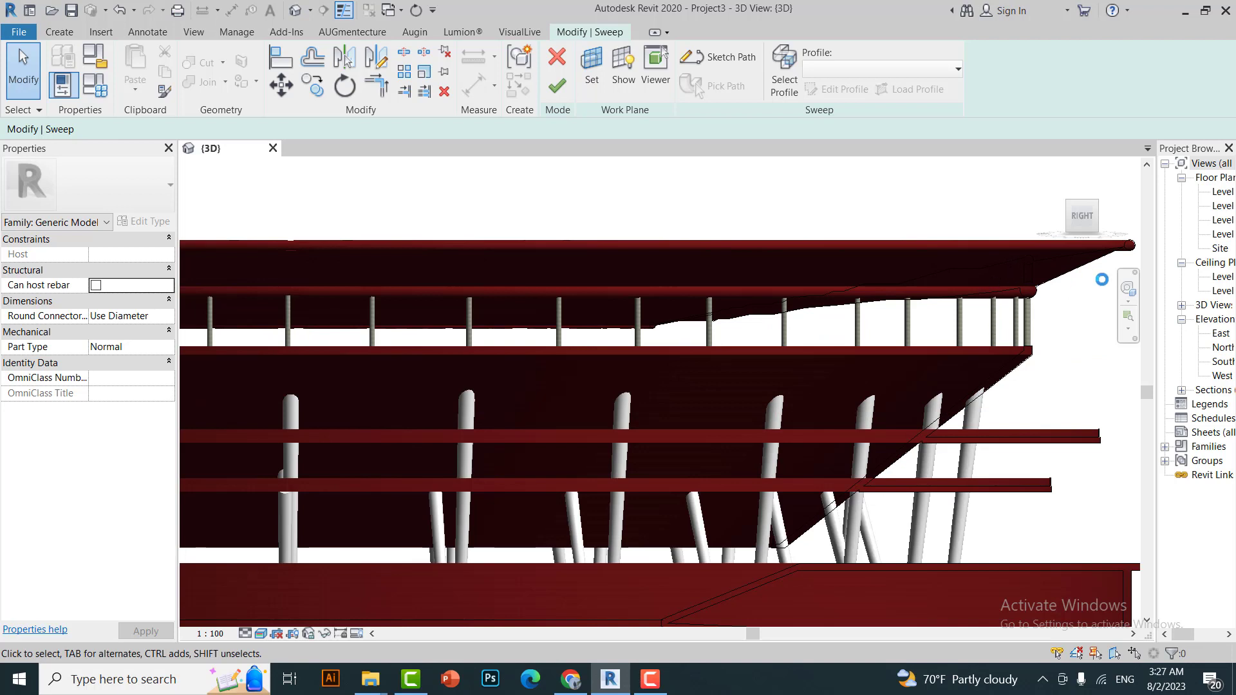
{"action": "left_click", "coordinate": [296, 552]}
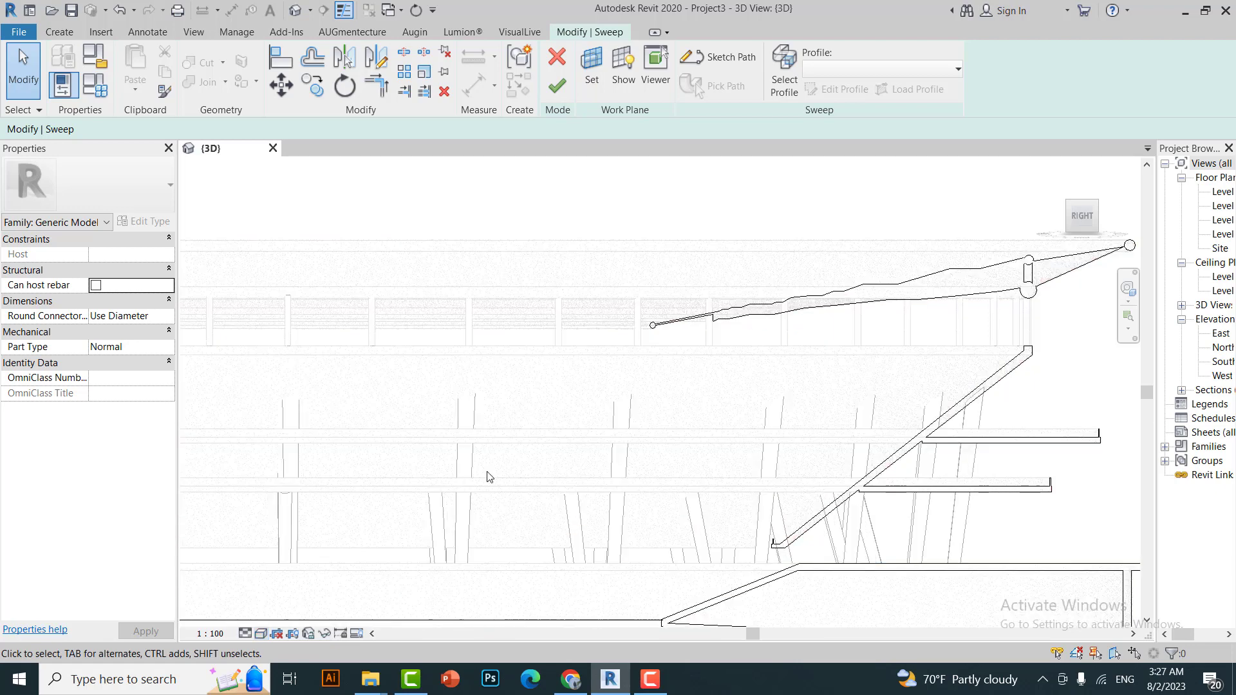
{"action": "scroll", "coordinate": [557, 396], "scroll_direction": "down", "scroll_amount": 2}
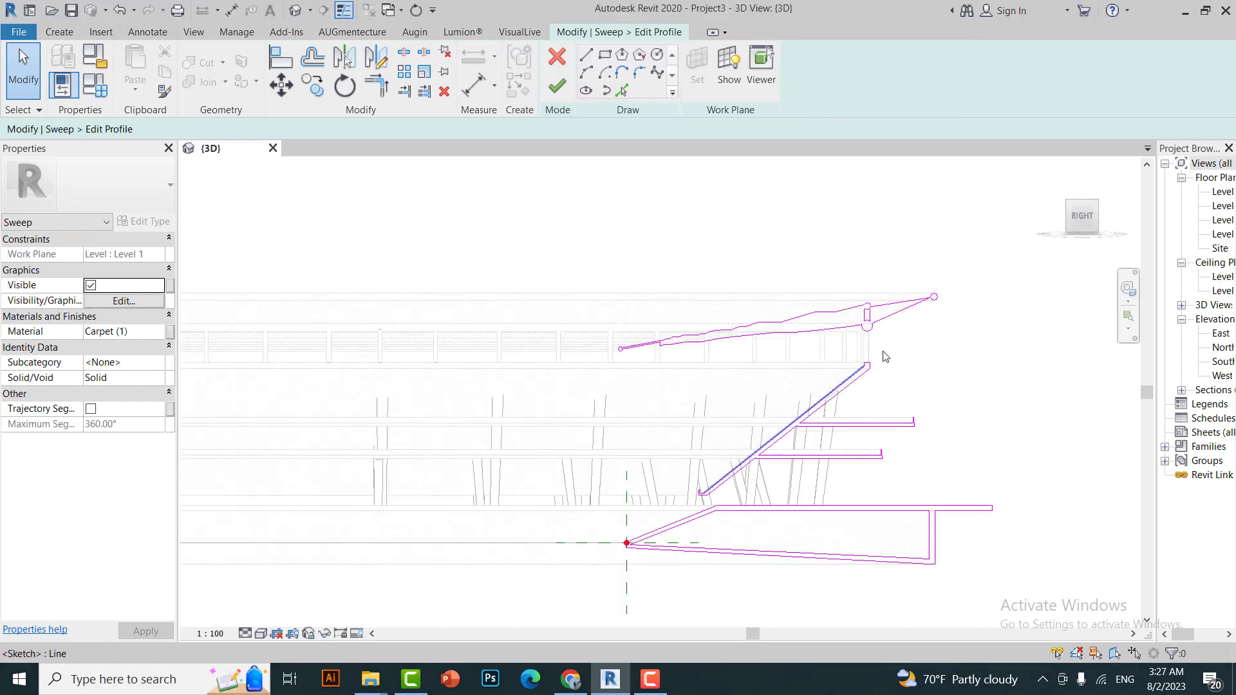
Delete the upper roof, lower slab and horizontal lines from the sweep profile.
{"action": "left_click_drag", "start_coordinate": [824, 332], "coordinate": [515, 273]}
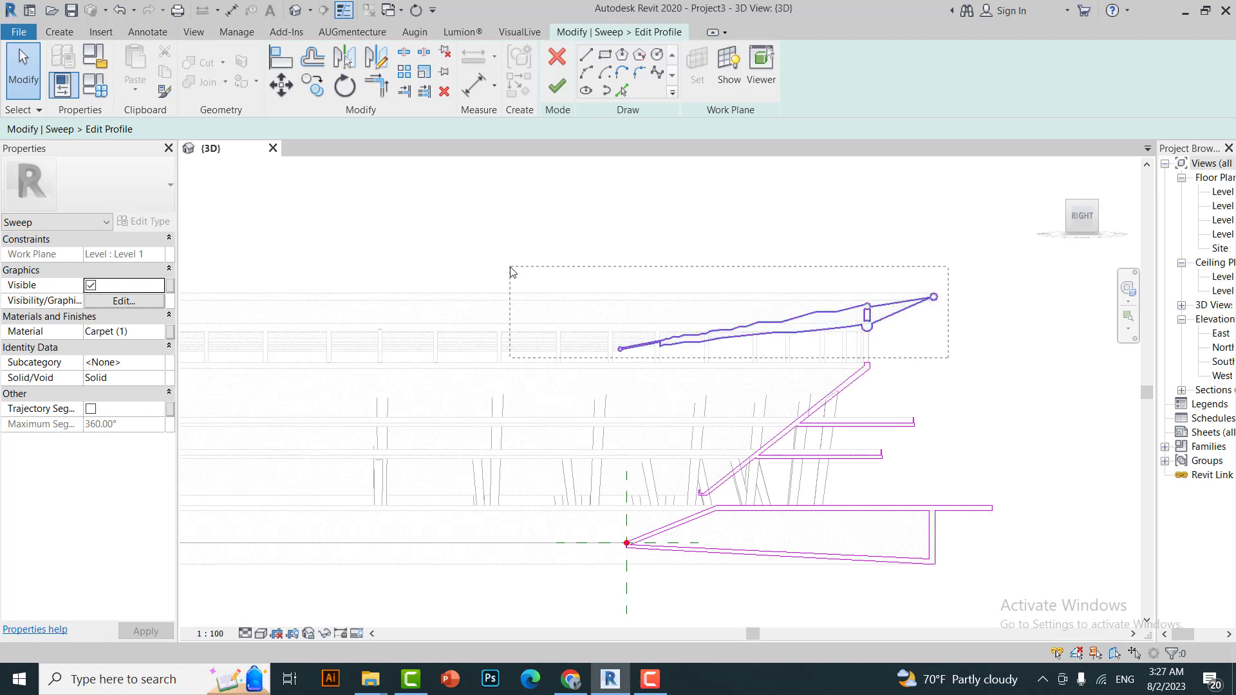
{"action": "key", "text": "Delete"}
{"action": "key", "text": "Escape"}
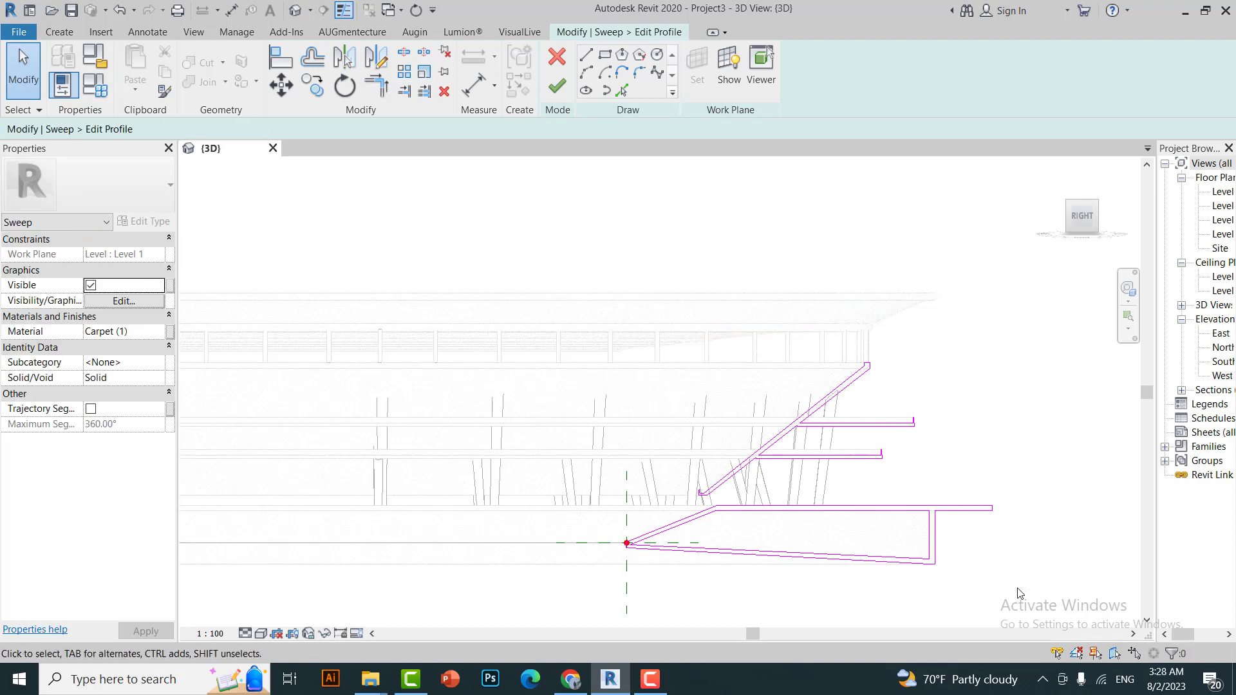
{"action": "left_click_drag", "start_coordinate": [1032, 590], "coordinate": [762, 507]}
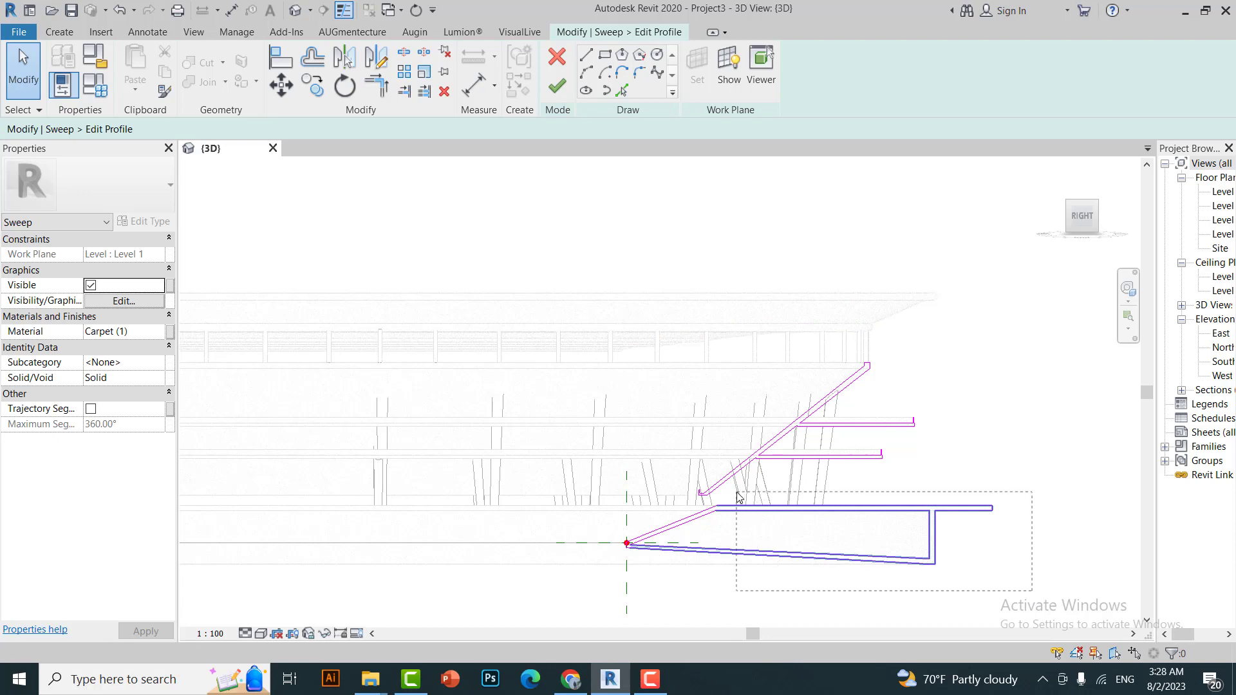
{"action": "key", "text": "Delete"}
{"action": "left_click_drag", "start_coordinate": [976, 501], "coordinate": [847, 433]}
{"action": "key", "text": "Delete"}
Join the two stair segments into one line with Trim/Extend to Corner.
{"action": "scroll", "coordinate": [762, 454], "scroll_direction": "up", "scroll_amount": 3}
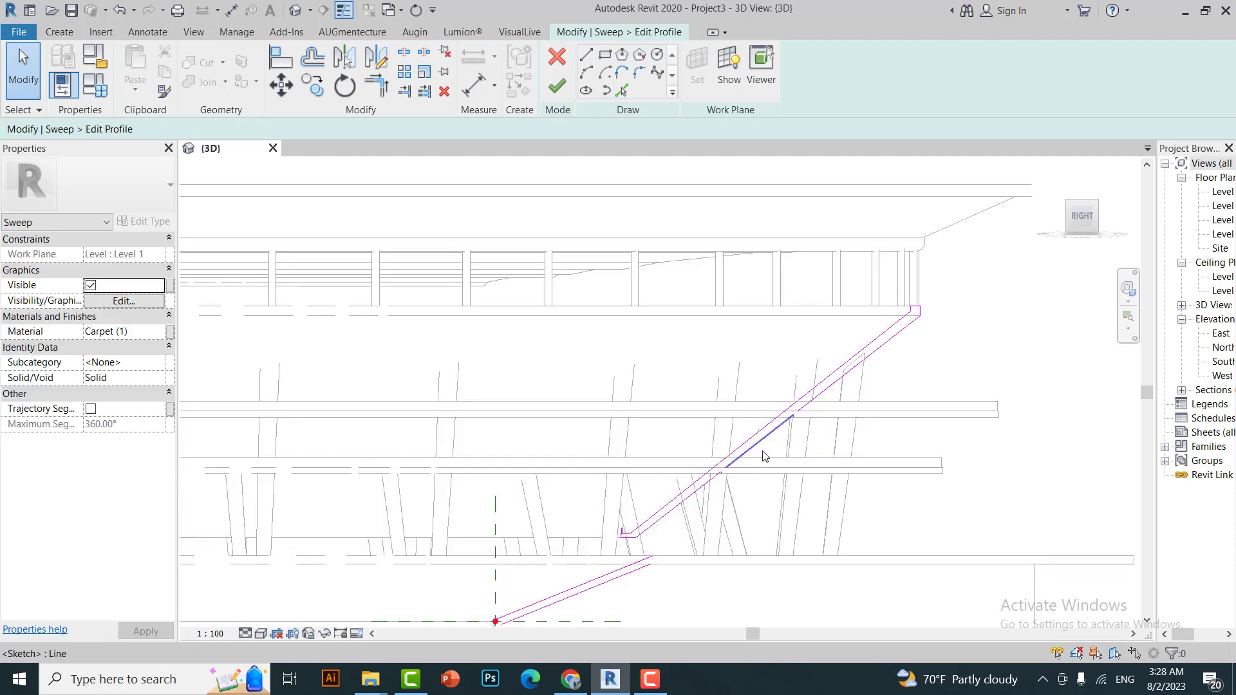
{"action": "left_click", "coordinate": [375, 86]}
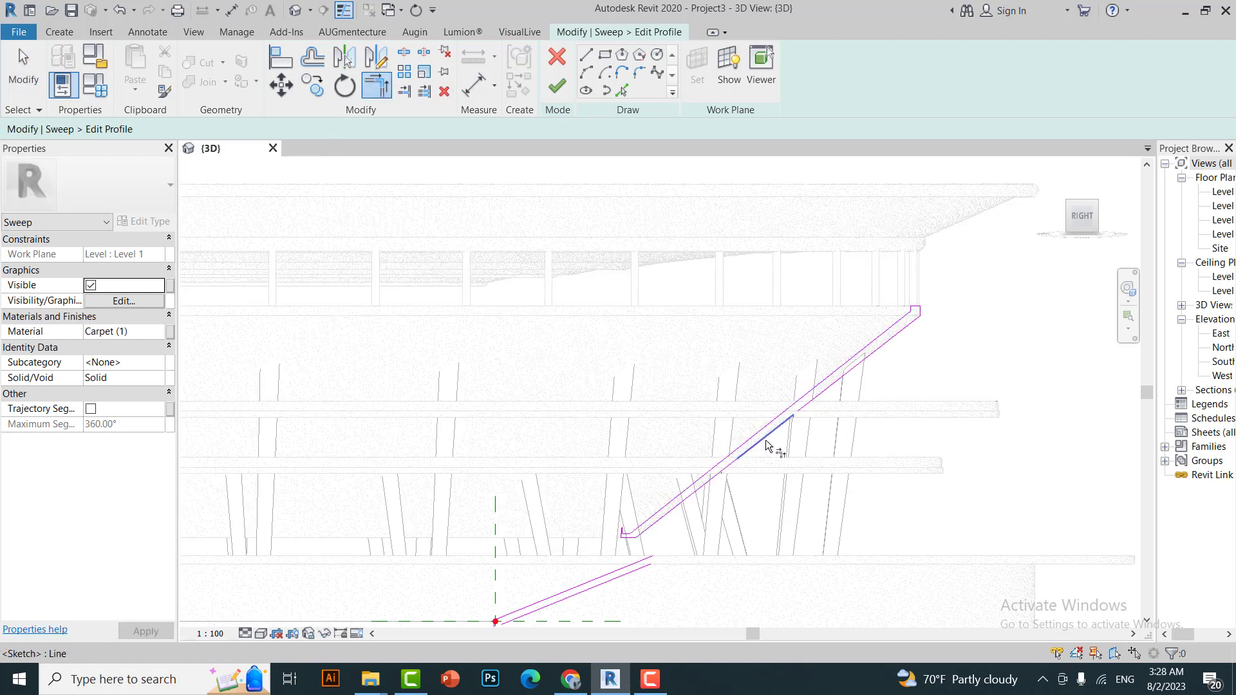
{"action": "left_click", "coordinate": [834, 367]}
{"action": "scroll", "coordinate": [835, 367], "scroll_direction": "down", "scroll_amount": 2}
{"action": "scroll", "coordinate": [670, 524], "scroll_direction": "up", "scroll_amount": 3}
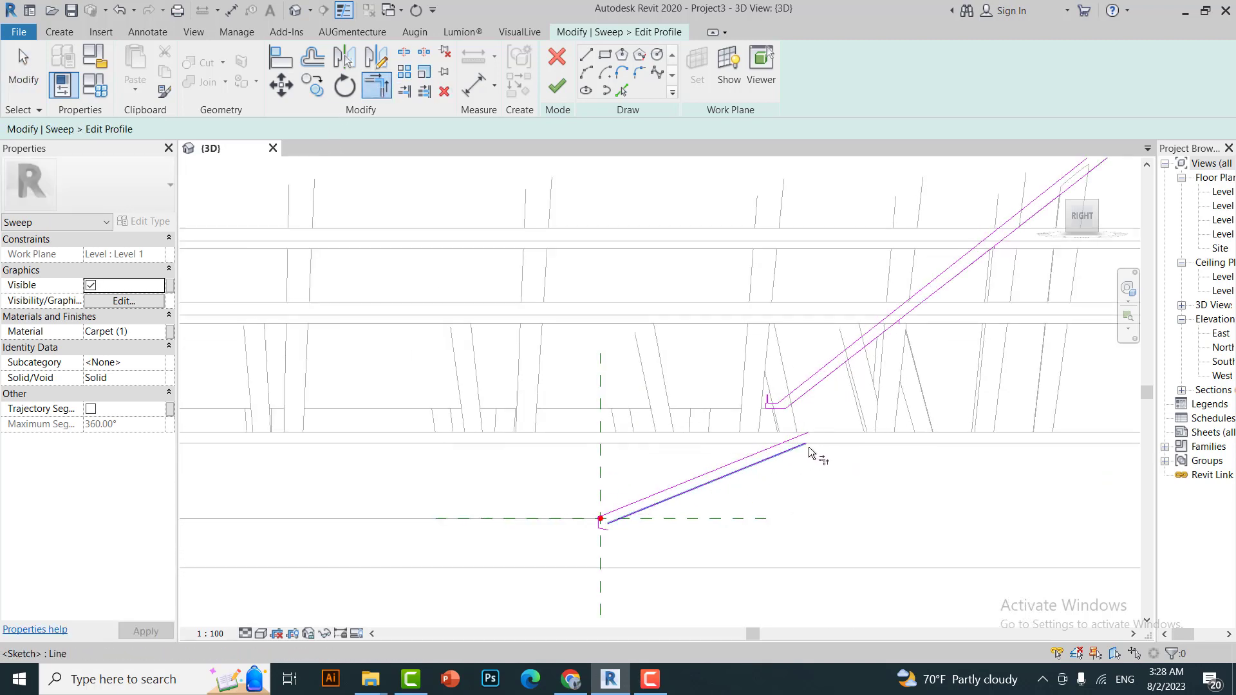
{"action": "scroll", "coordinate": [557, 282], "scroll_direction": "up", "scroll_amount": 2}
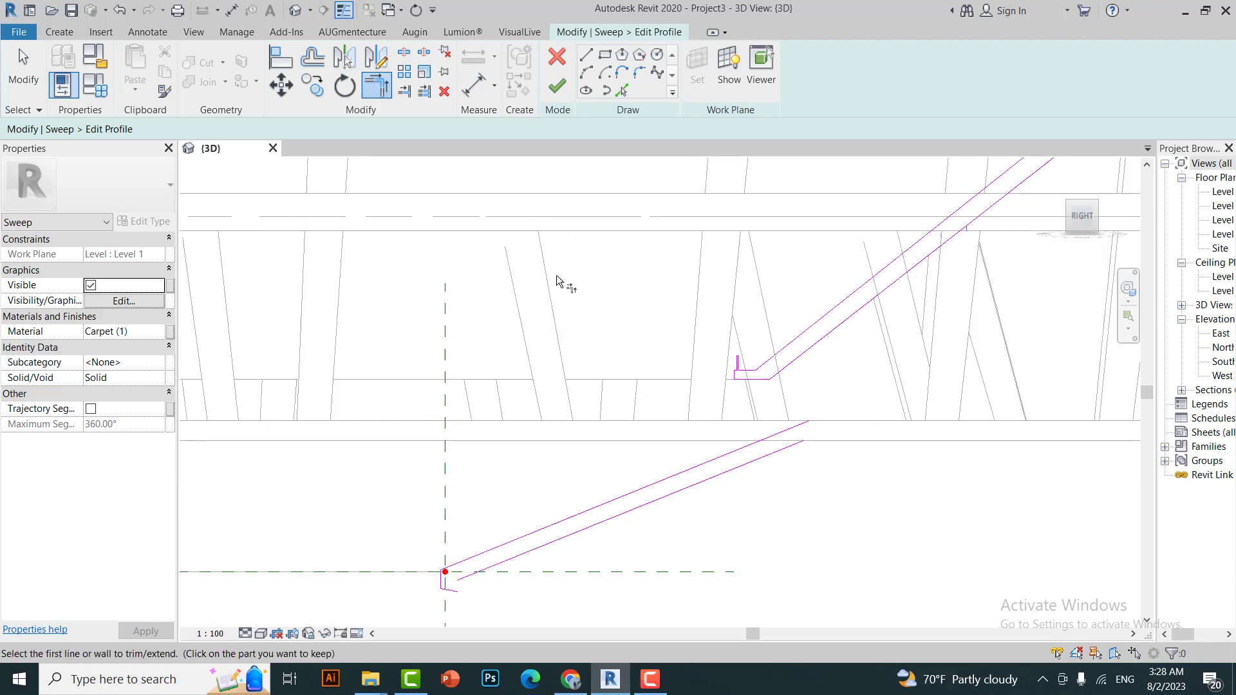
Draw new lines closing the lower sloped stair outline into a loop.
{"action": "left_click", "coordinate": [586, 54]}
{"action": "left_click", "coordinate": [808, 420]}
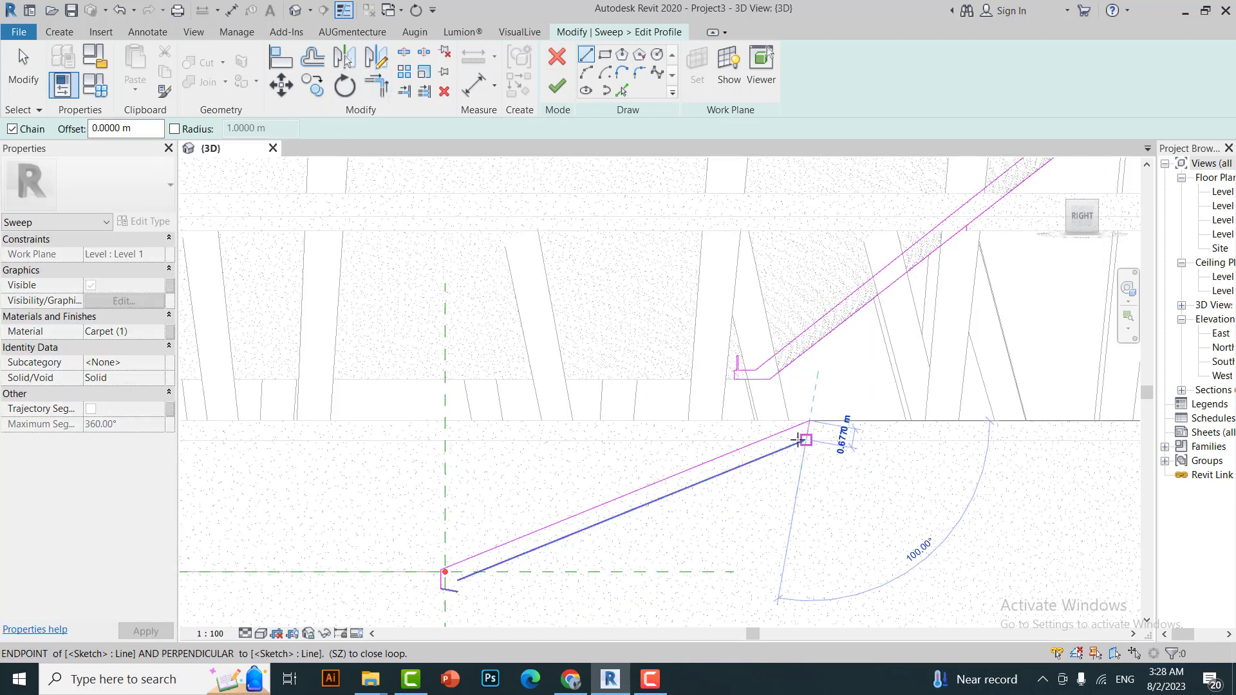
{"action": "left_click", "coordinate": [805, 442]}
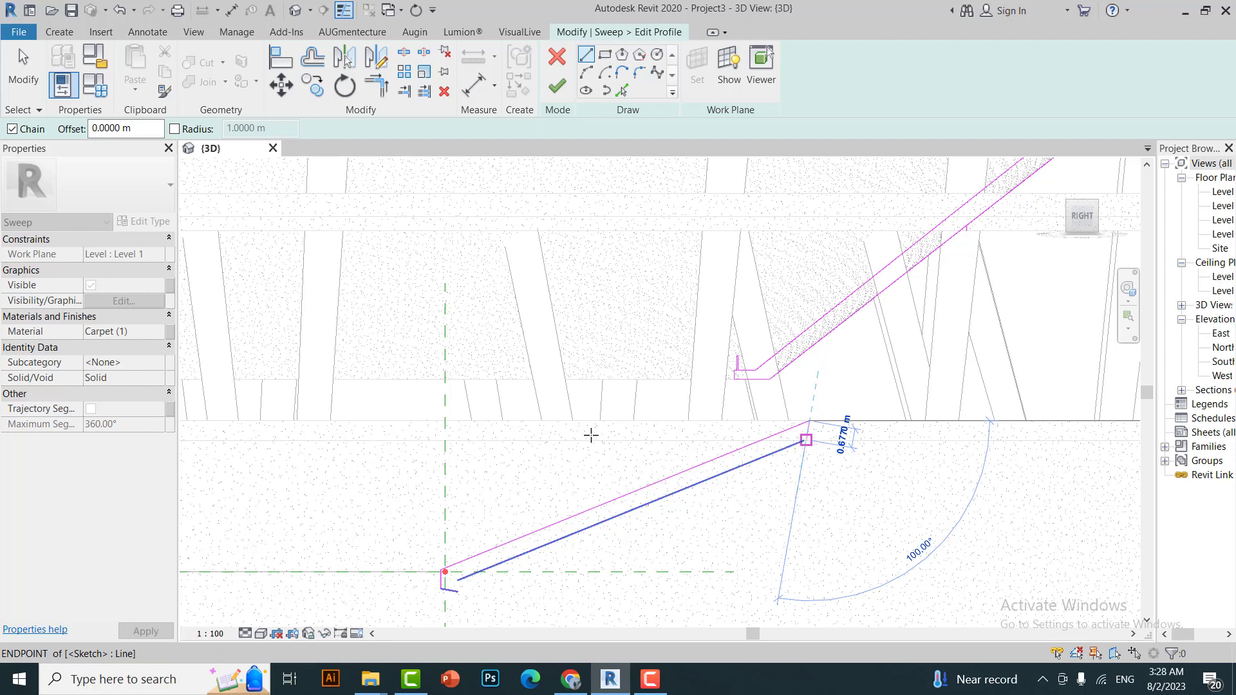
{"action": "left_click", "coordinate": [460, 581]}
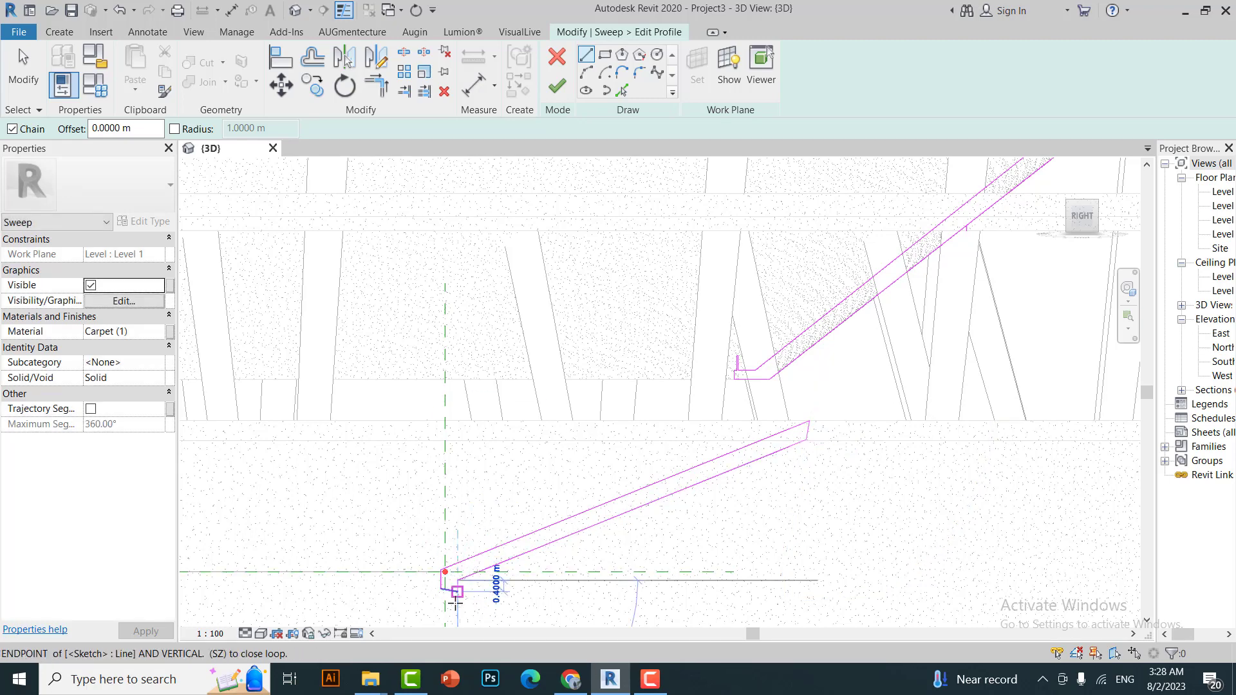
{"action": "scroll", "coordinate": [570, 531], "scroll_direction": "down", "scroll_amount": 2}
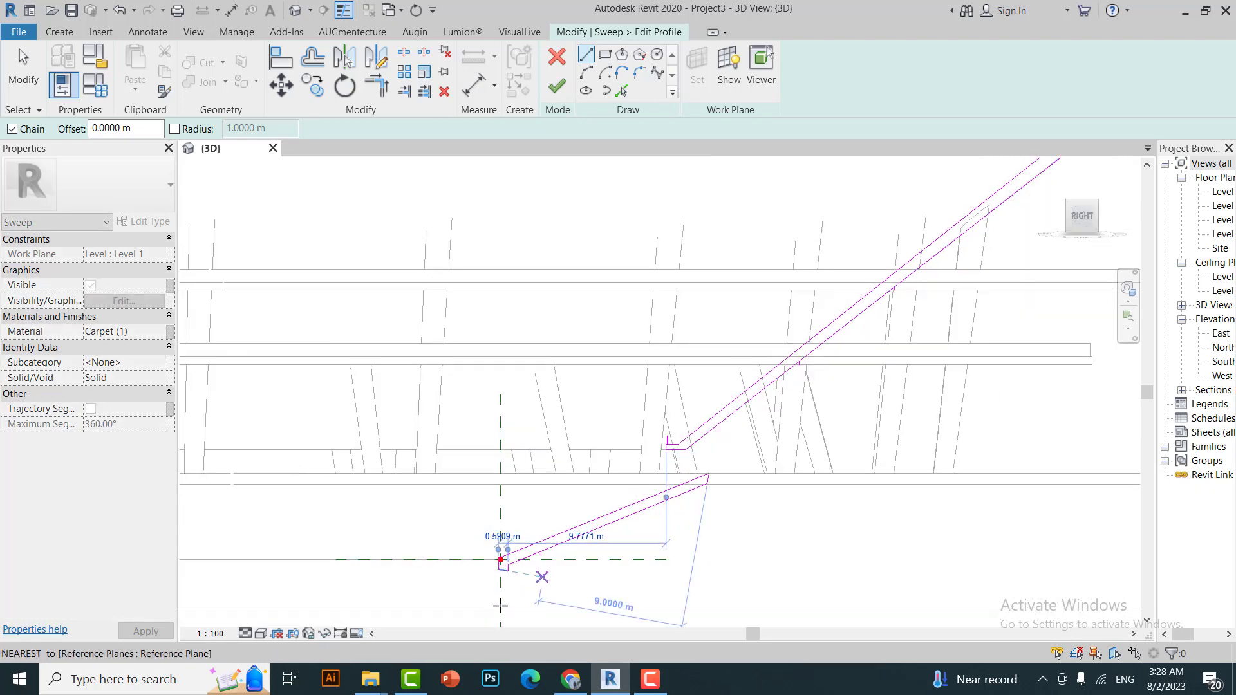
{"action": "scroll", "coordinate": [514, 550], "scroll_direction": "down", "scroll_amount": 1}
{"action": "scroll", "coordinate": [515, 551], "scroll_direction": "up", "scroll_amount": 3}
{"action": "key", "text": "Escape"}
{"action": "key", "text": "Escape"}
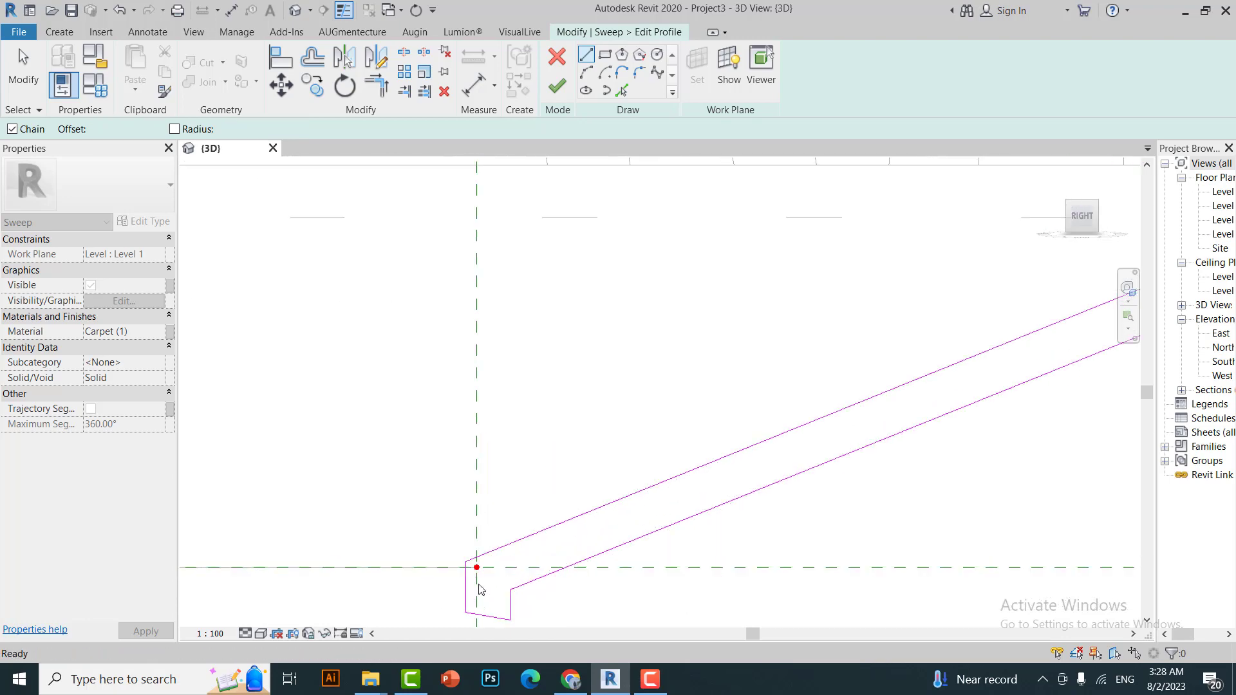
{"action": "scroll", "coordinate": [508, 553], "scroll_direction": "down", "scroll_amount": 2}
{"action": "scroll", "coordinate": [505, 543], "scroll_direction": "down", "scroll_amount": 1}
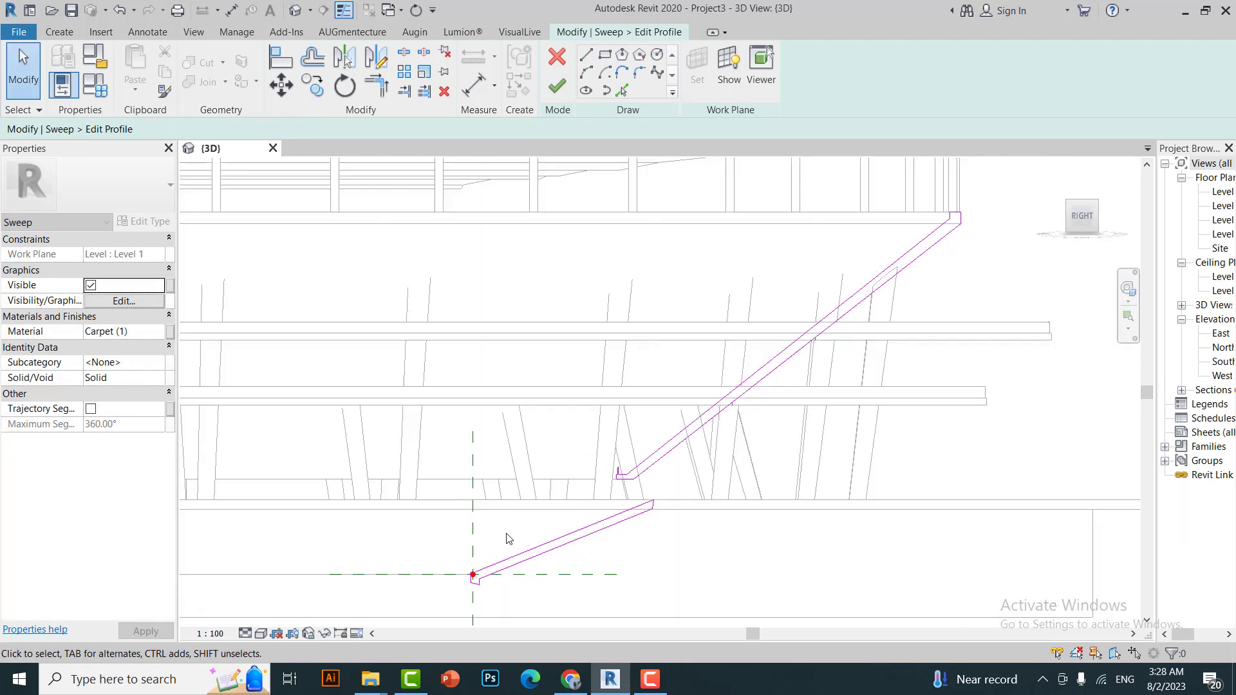
{"action": "scroll", "coordinate": [738, 493], "scroll_direction": "down", "scroll_amount": 1}
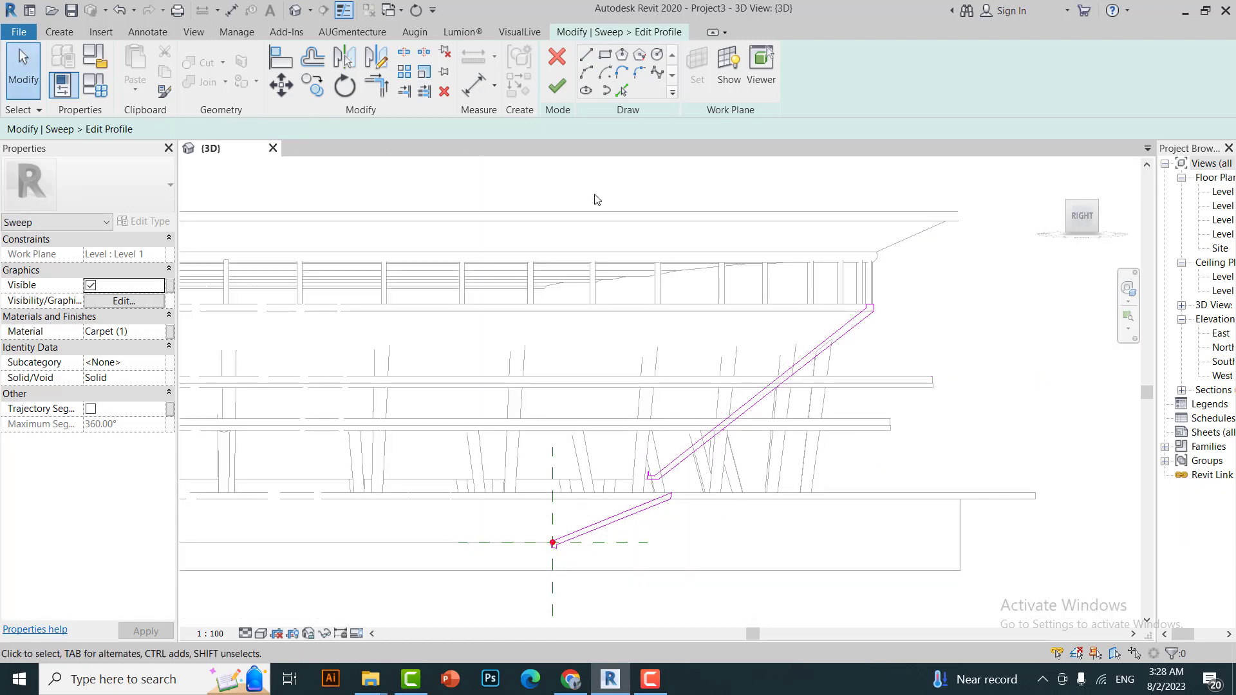
Try finishing the profile and dismiss the intersecting-lines error.
{"action": "left_click", "coordinate": [557, 86]}
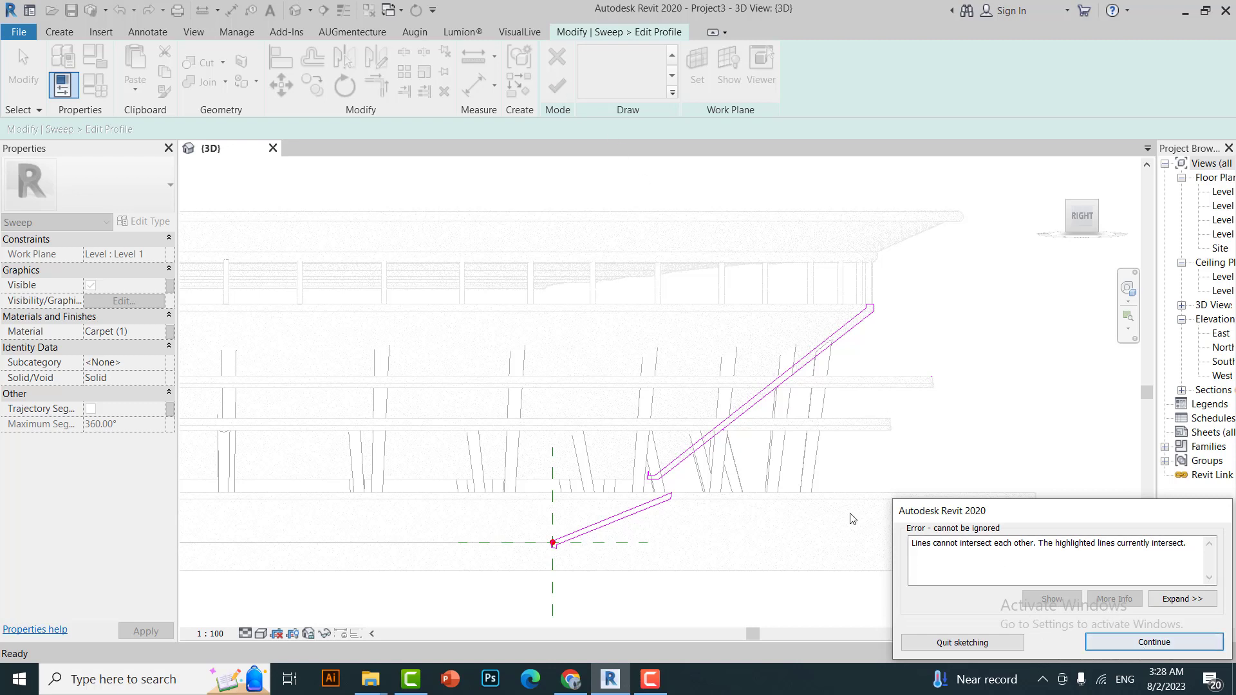
{"action": "scroll", "coordinate": [805, 432], "scroll_direction": "up", "scroll_amount": 2}
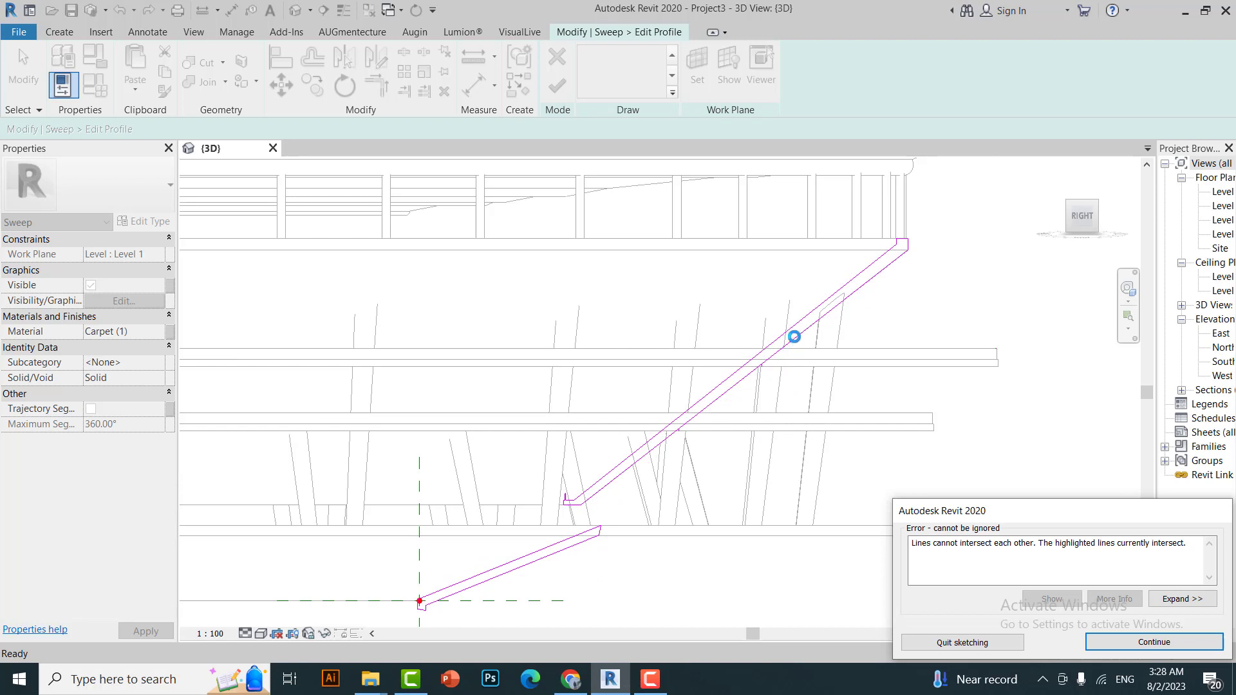
{"action": "scroll", "coordinate": [793, 370], "scroll_direction": "up", "scroll_amount": 1}
{"action": "left_click", "coordinate": [1152, 642]}
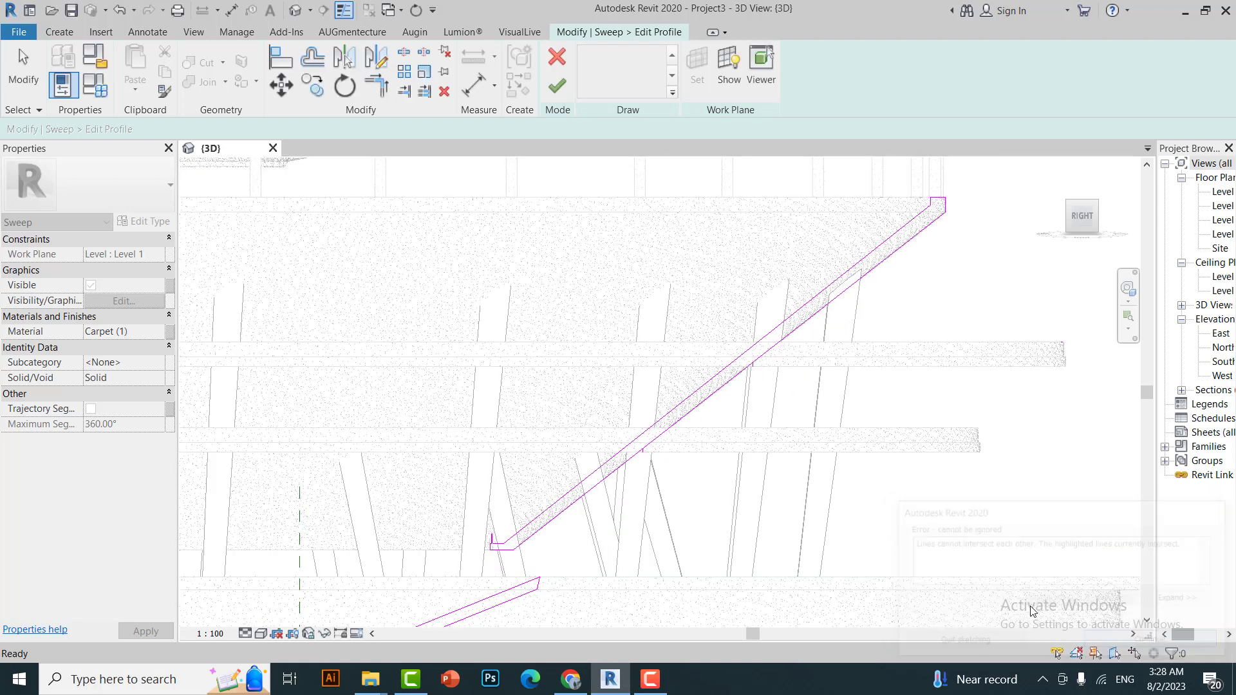
Trim the crossing lower and upper stair profile lines into clean corners.
{"action": "left_click", "coordinate": [387, 92]}
{"action": "scroll", "coordinate": [524, 579], "scroll_direction": "up", "scroll_amount": 2}
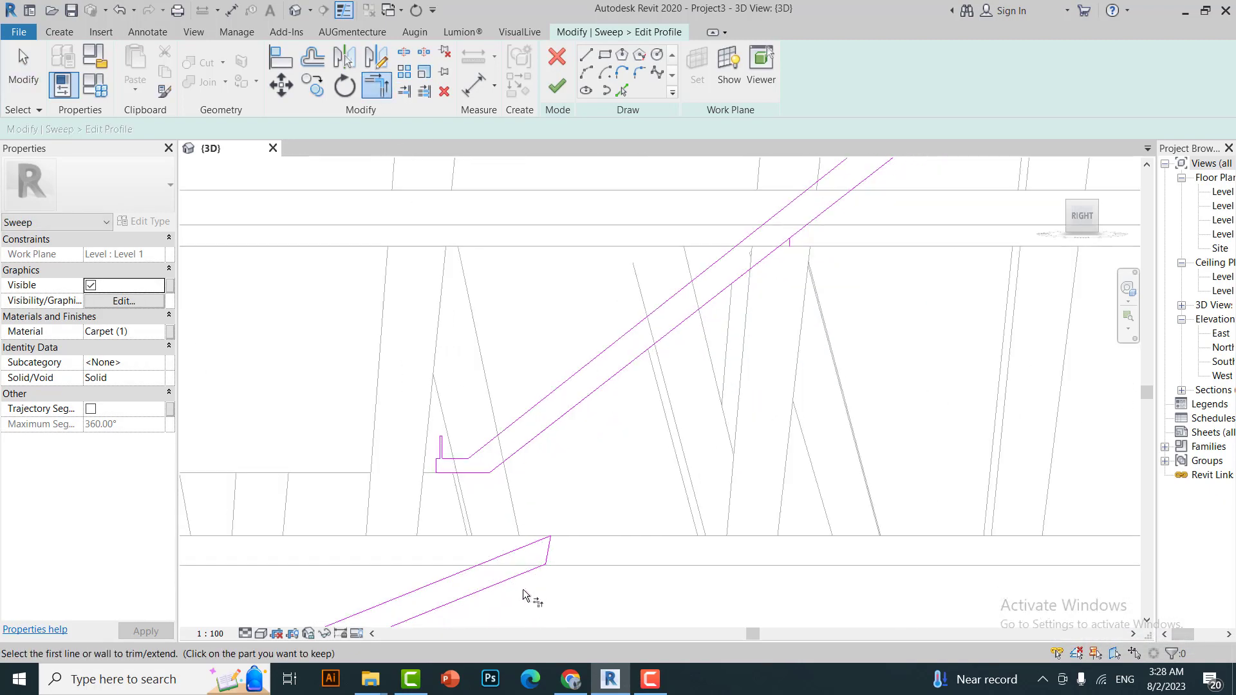
{"action": "left_click", "coordinate": [524, 573]}
{"action": "left_click", "coordinate": [545, 554]}
{"action": "scroll", "coordinate": [549, 583], "scroll_direction": "up", "scroll_amount": 3}
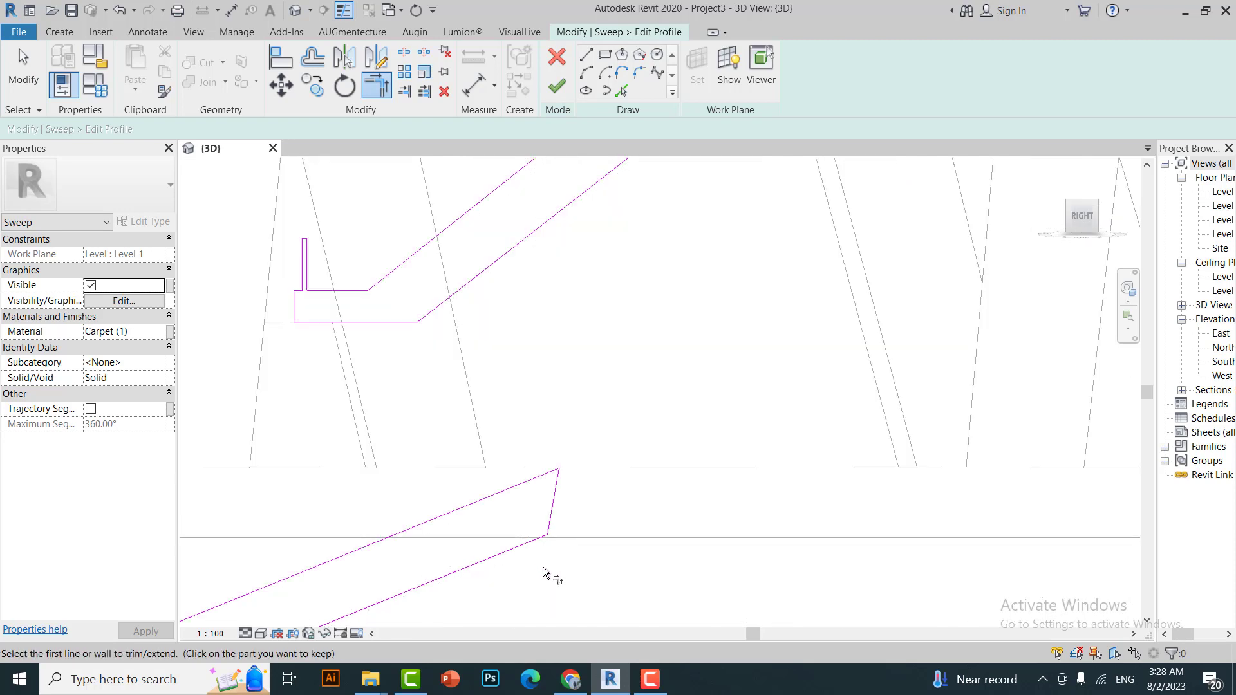
{"action": "scroll", "coordinate": [644, 444], "scroll_direction": "down", "scroll_amount": 2}
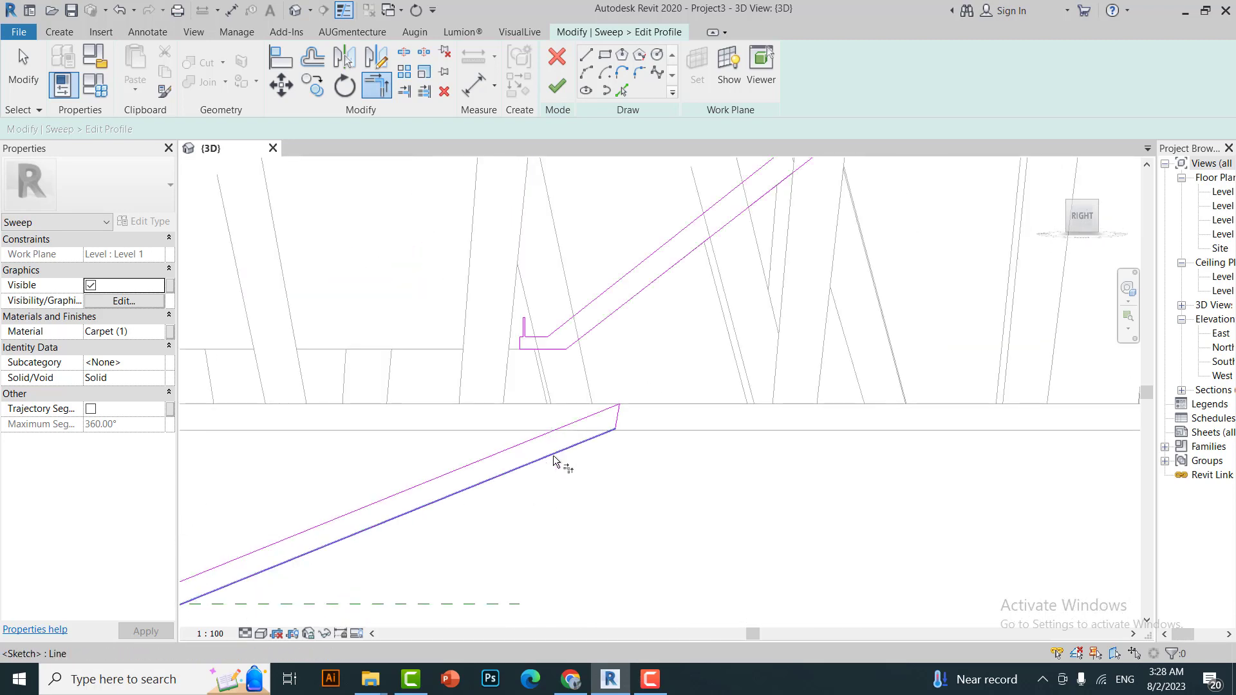
{"action": "left_click", "coordinate": [615, 415]}
{"action": "scroll", "coordinate": [699, 361], "scroll_direction": "down", "scroll_amount": 2}
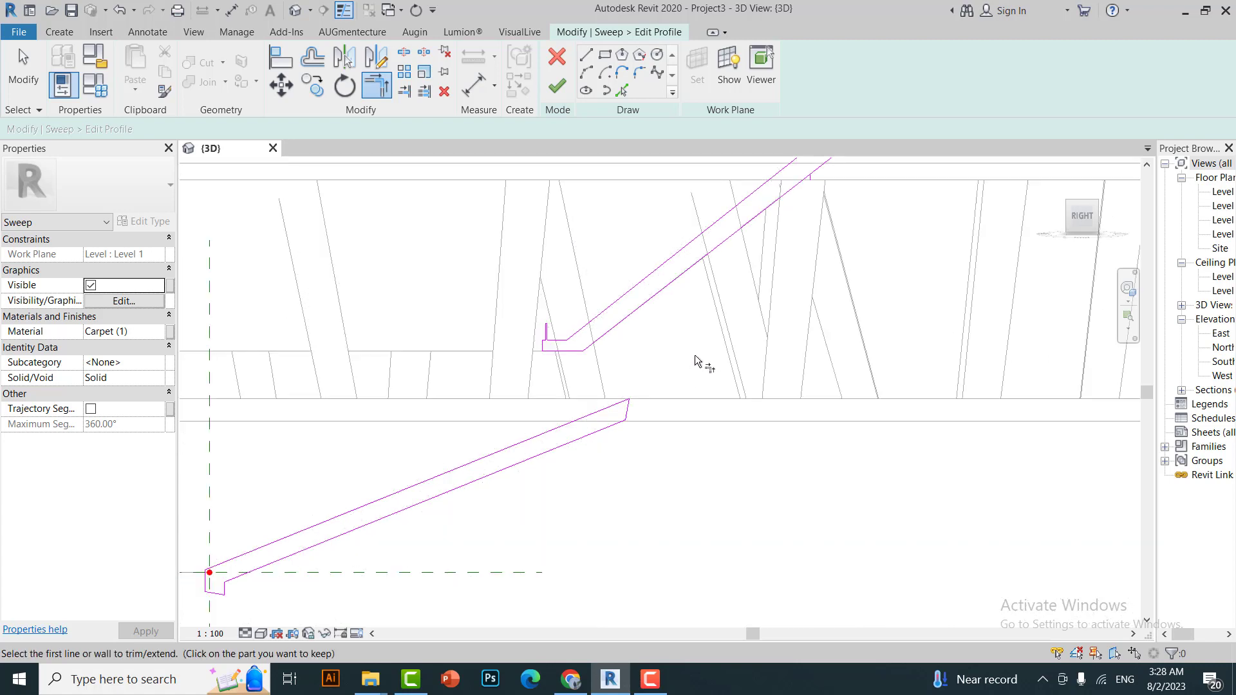
{"action": "scroll", "coordinate": [478, 475], "scroll_direction": "down", "scroll_amount": 2}
{"action": "scroll", "coordinate": [460, 476], "scroll_direction": "up", "scroll_amount": 2}
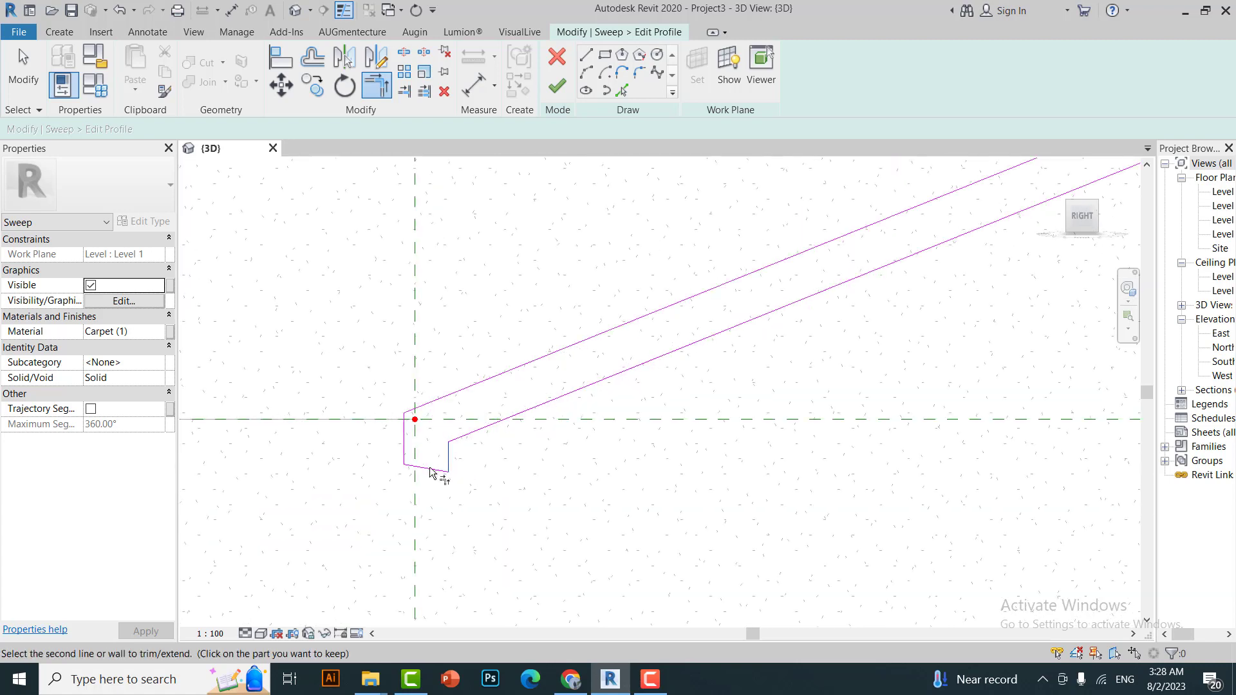
{"action": "scroll", "coordinate": [419, 509], "scroll_direction": "down", "scroll_amount": 2}
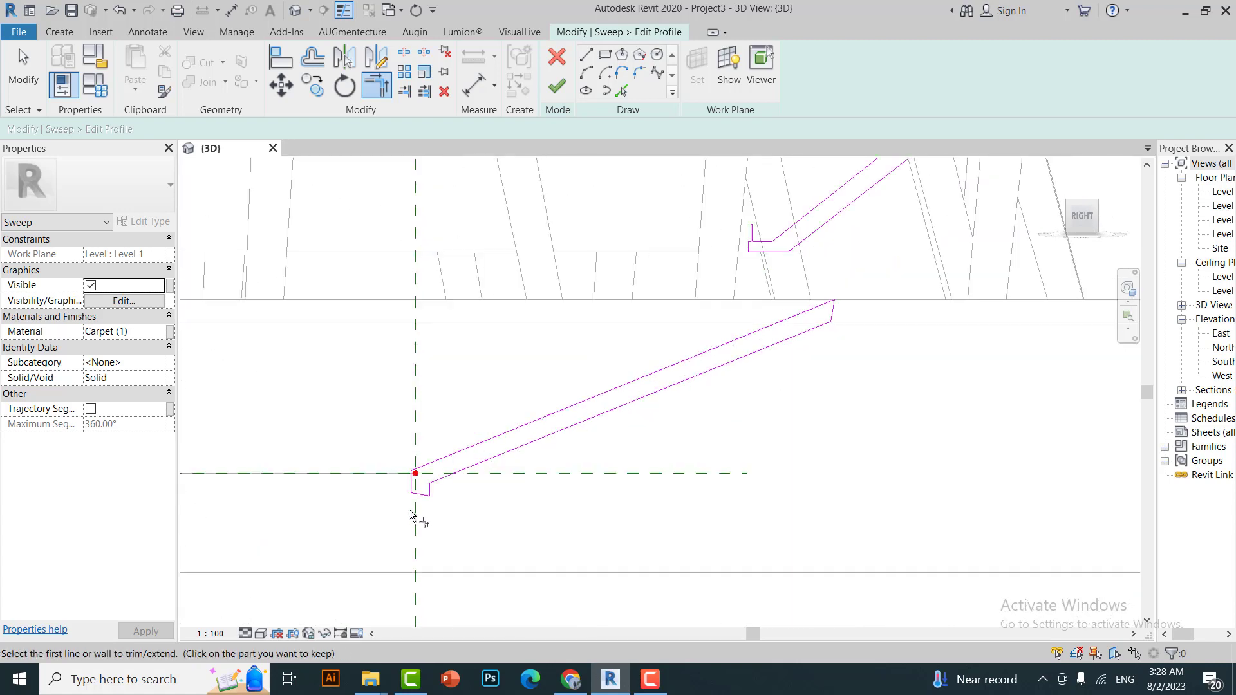
{"action": "scroll", "coordinate": [459, 504], "scroll_direction": "down", "scroll_amount": 2}
{"action": "scroll", "coordinate": [524, 432], "scroll_direction": "down", "scroll_amount": 1}
{"action": "scroll", "coordinate": [525, 433], "scroll_direction": "up", "scroll_amount": 1}
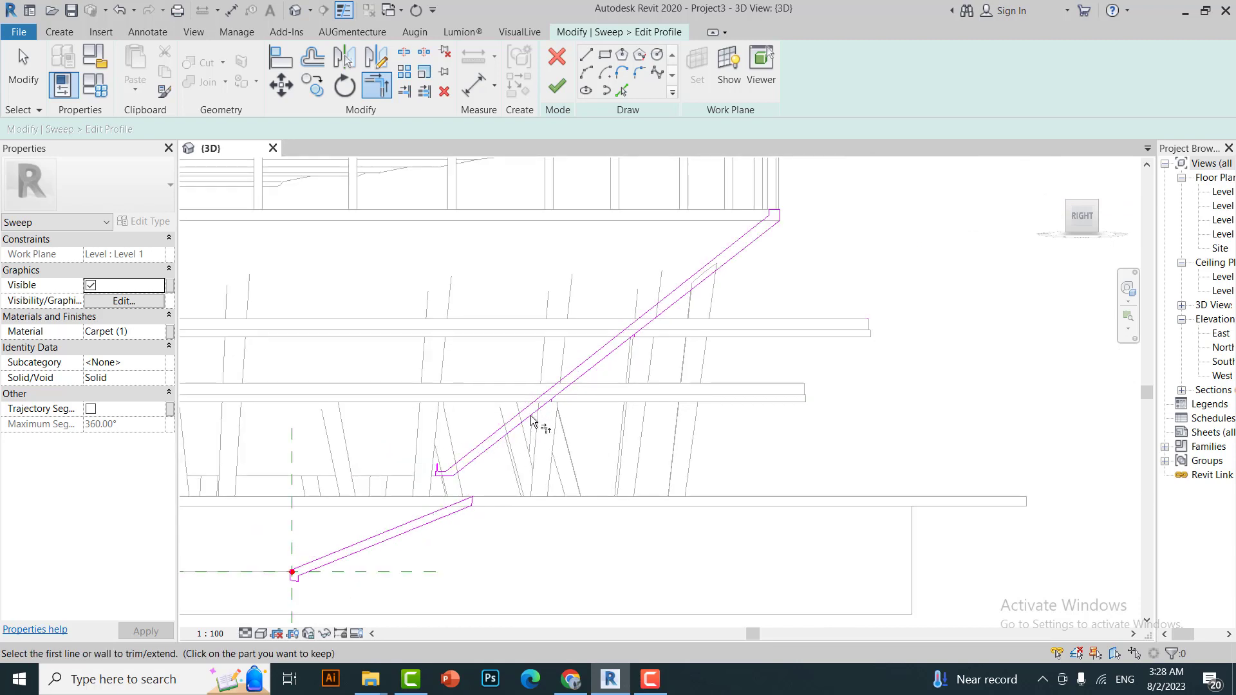
{"action": "scroll", "coordinate": [537, 426], "scroll_direction": "up", "scroll_amount": 3}
Exit trimming and retry finishing the profile, which raises an open-loop warning.
{"action": "key", "text": "Escape"}
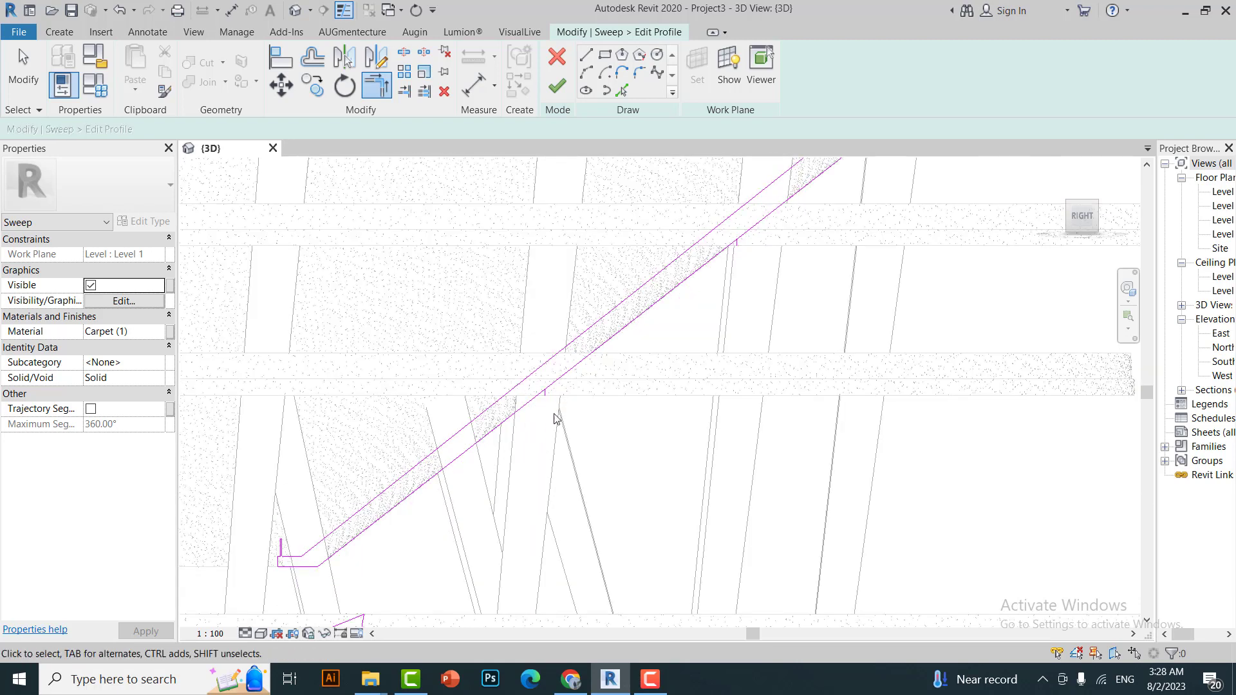
{"action": "key", "text": "Escape"}
{"action": "scroll", "coordinate": [554, 405], "scroll_direction": "down", "scroll_amount": 1}
{"action": "scroll", "coordinate": [642, 400], "scroll_direction": "down", "scroll_amount": 1}
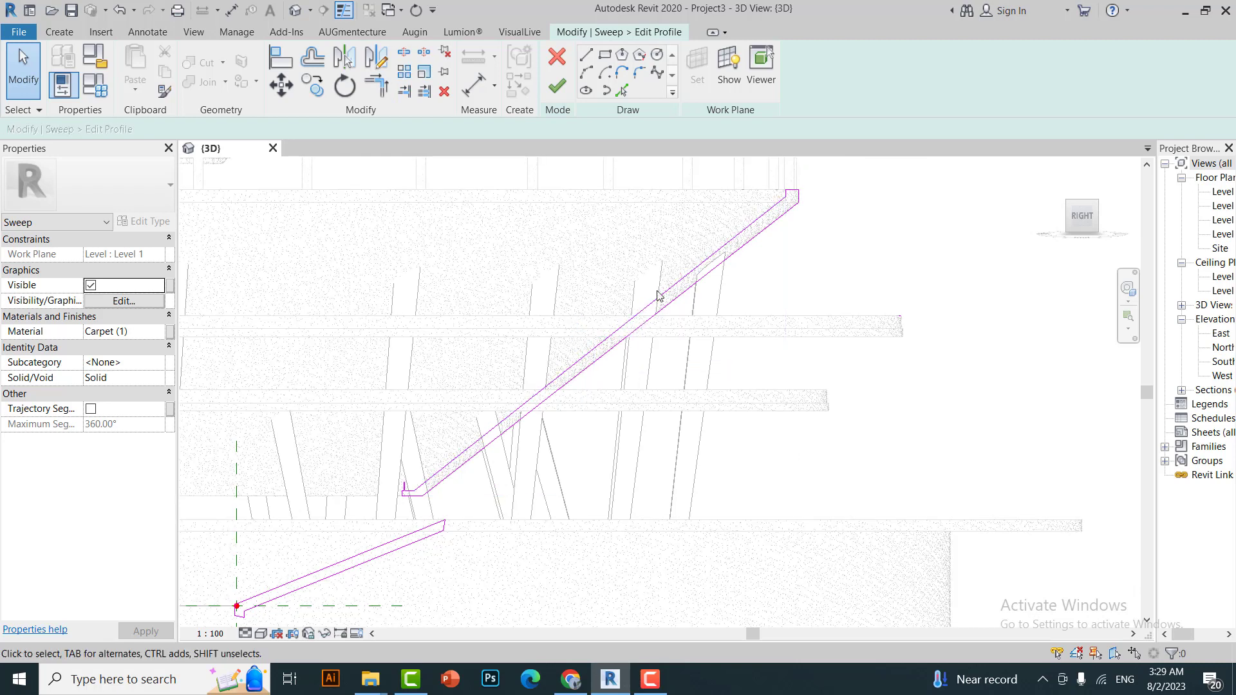
{"action": "left_click", "coordinate": [556, 87]}
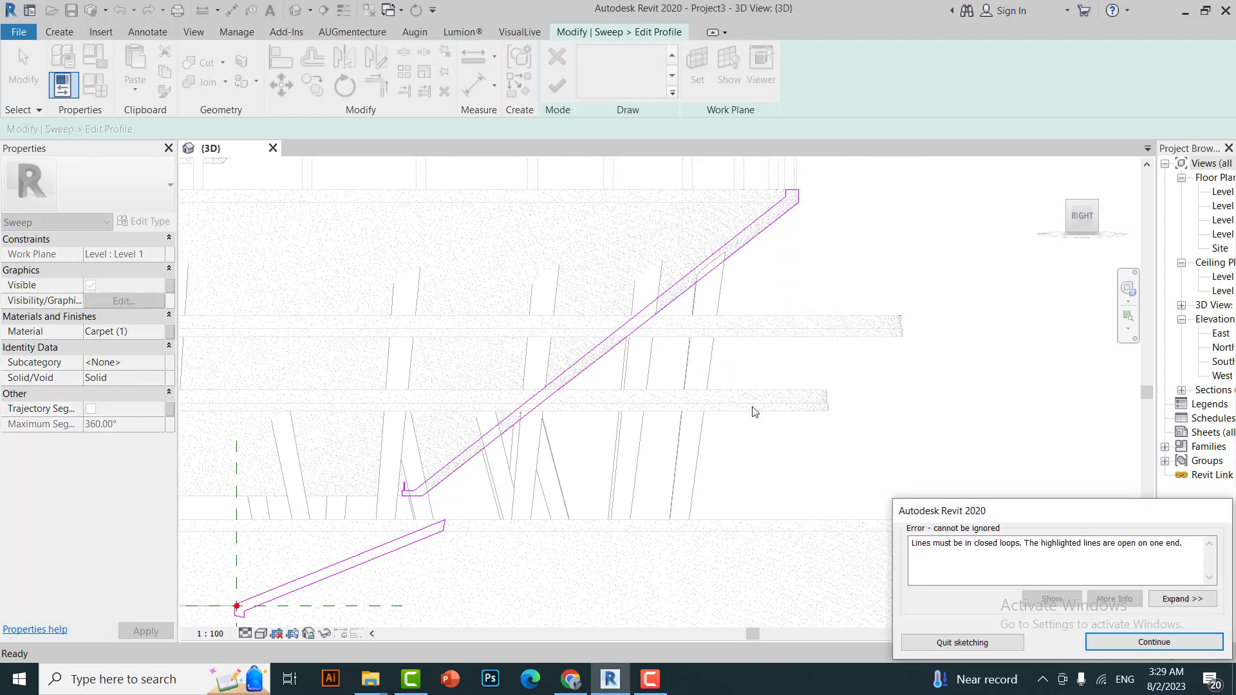
Dismiss the closed-loop error, clear the short open-ended line, and finish the stair profile.
{"action": "left_click", "coordinate": [1139, 641]}
{"action": "scroll", "coordinate": [632, 384], "scroll_direction": "down", "scroll_amount": 2}
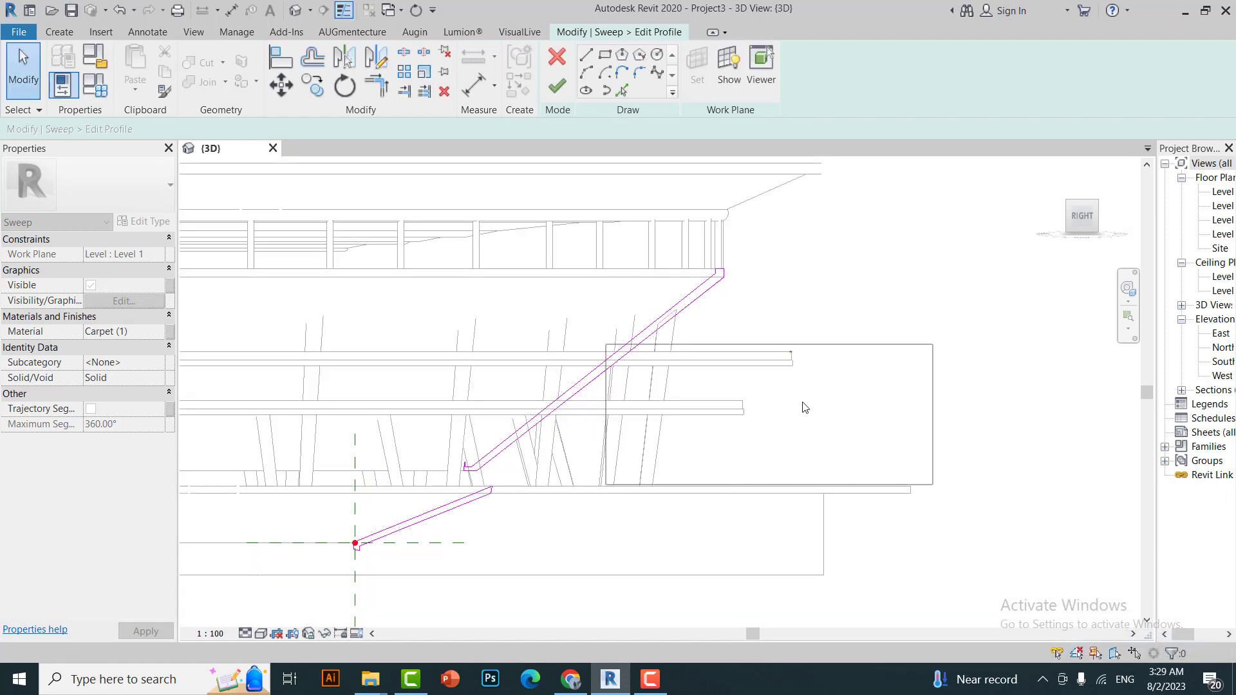
{"action": "left_click_drag", "start_coordinate": [797, 357], "coordinate": [720, 265]}
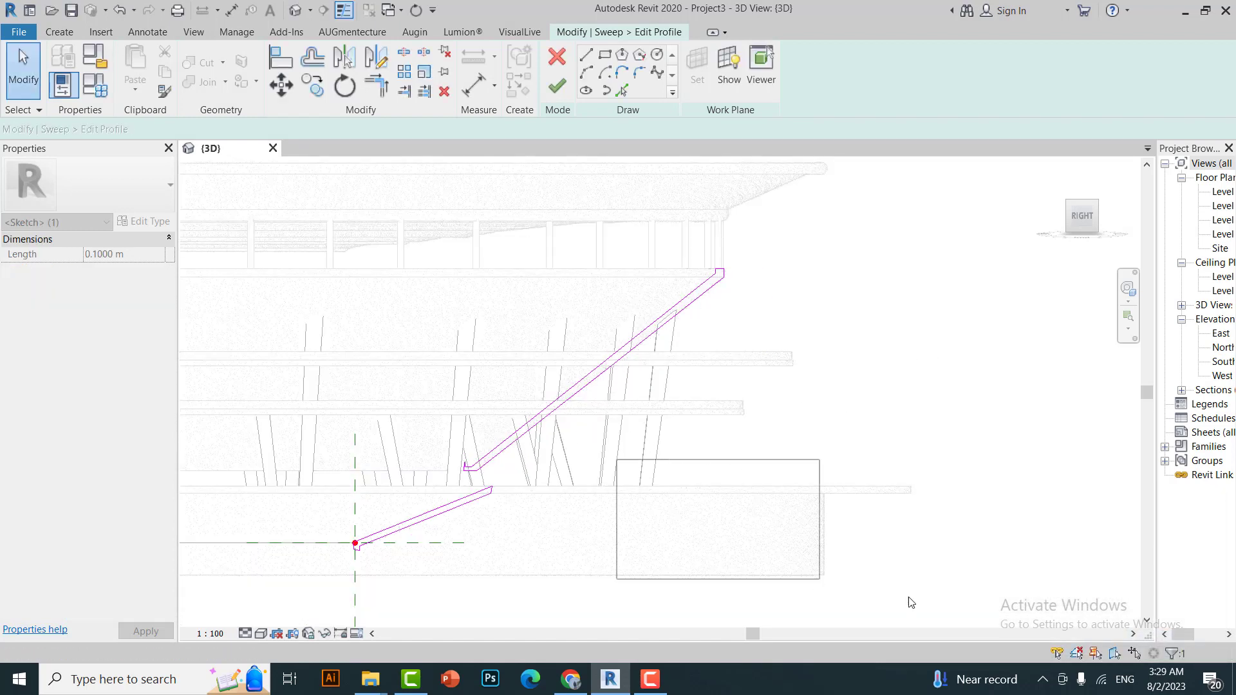
{"action": "key", "text": "Escape"}
{"action": "left_click", "coordinate": [556, 86]}
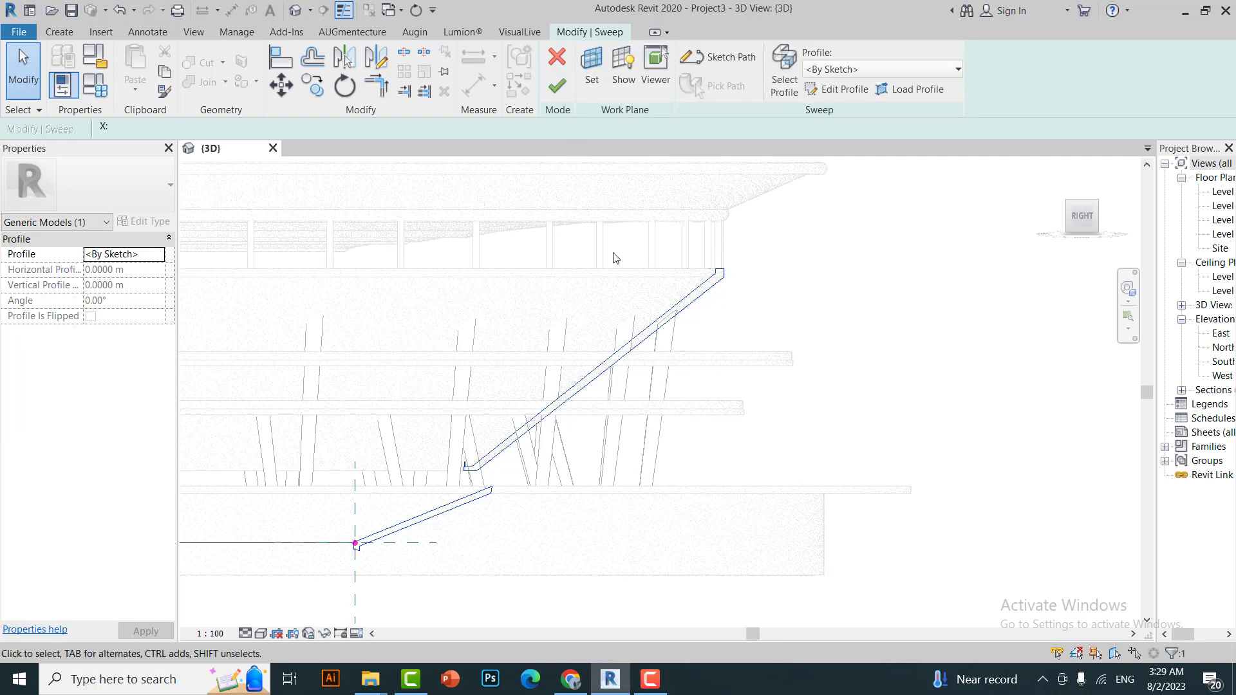
Reopen the sweep and delete the lower diagonal stair lines and hook from its profile.
{"action": "left_click", "coordinate": [550, 92]}
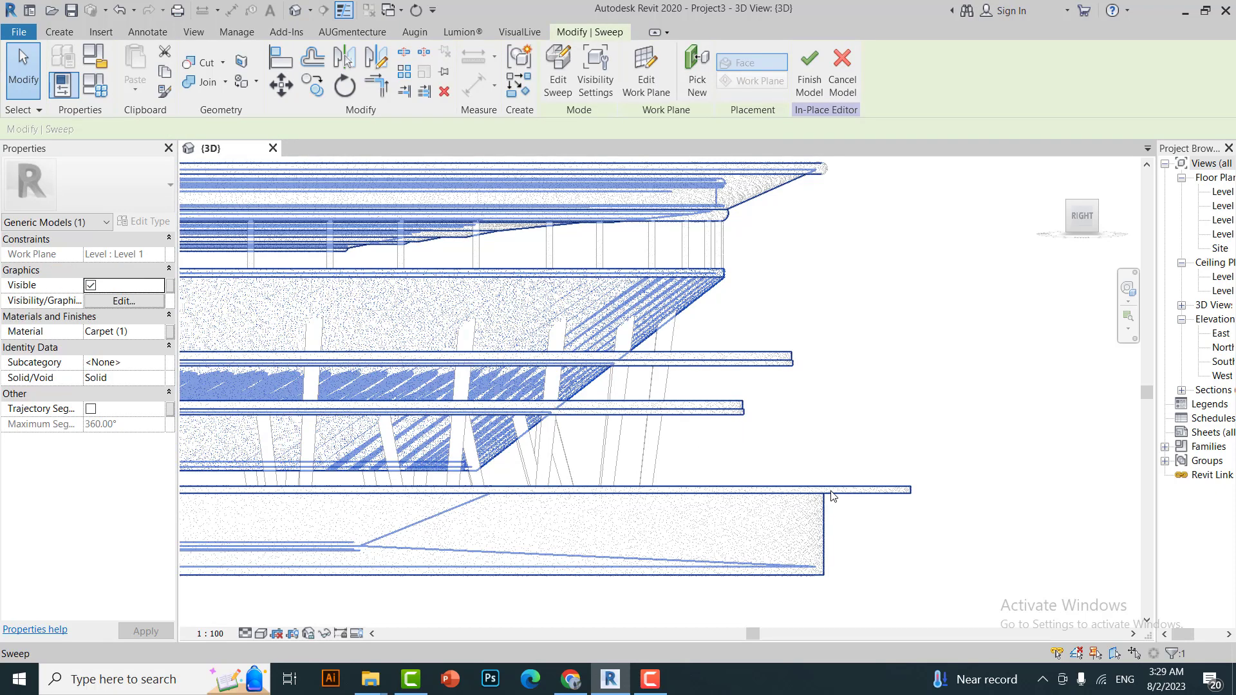
{"action": "double_click", "coordinate": [830, 495]}
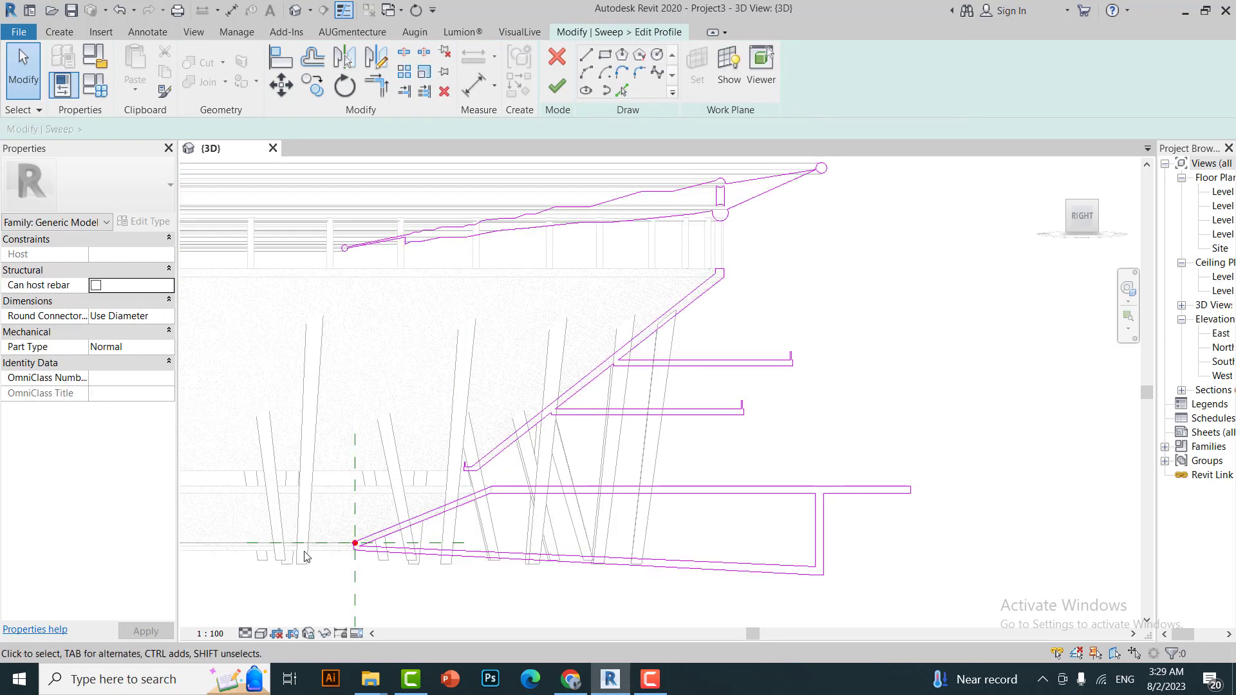
{"action": "left_click", "coordinate": [483, 492]}
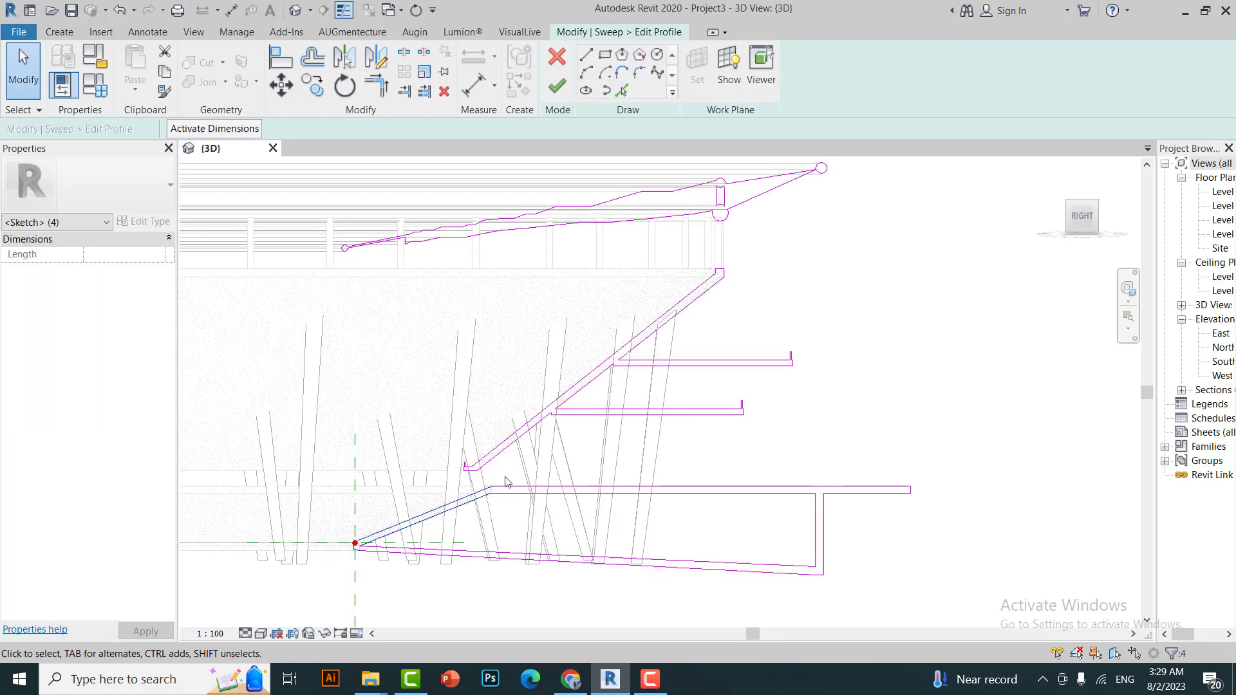
{"action": "key", "text": "Delete"}
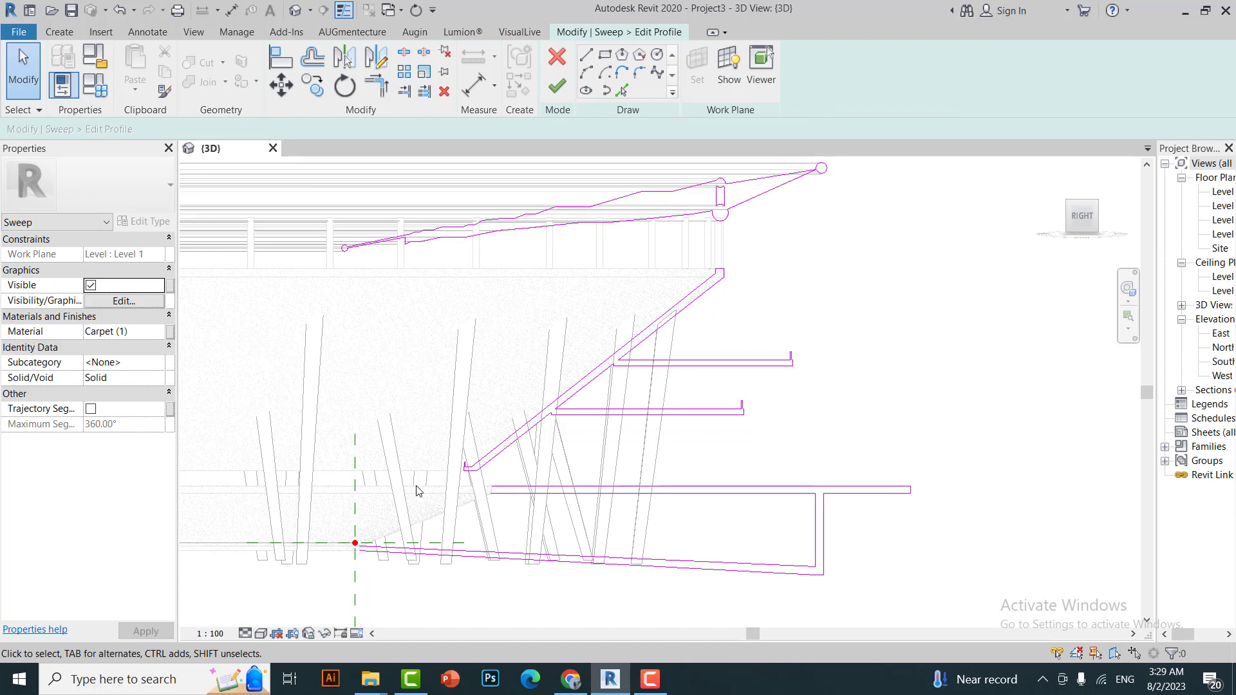
{"action": "left_click", "coordinate": [502, 439]}
{"action": "key", "text": "Delete"}
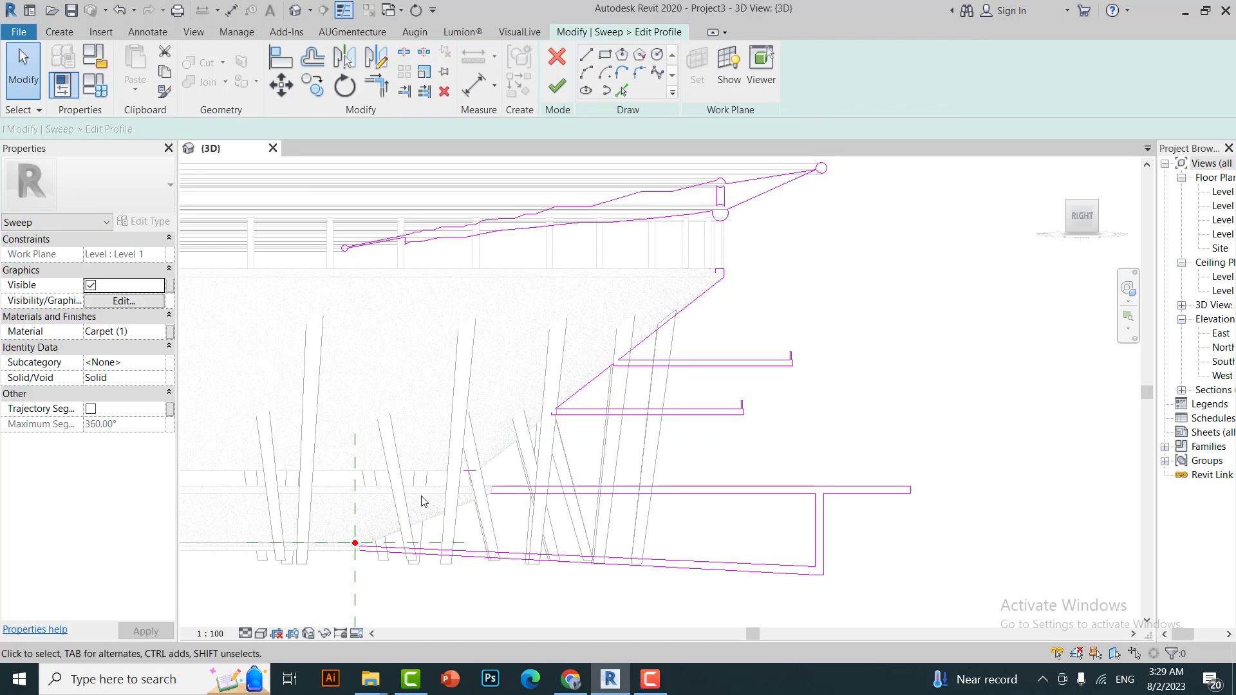
{"action": "left_click_drag", "start_coordinate": [419, 500], "coordinate": [483, 461]}
{"action": "key", "text": "Delete"}
Delete the remaining diagonal stair segments and the upper diagonal profile lines.
{"action": "left_click", "coordinate": [573, 395]}
{"action": "key", "text": "Delete"}
{"action": "left_click", "coordinate": [663, 325]}
{"action": "key", "text": "Delete"}
{"action": "scroll", "coordinate": [322, 300], "scroll_direction": "down", "scroll_amount": 1}
{"action": "left_click_drag", "start_coordinate": [744, 171], "coordinate": [291, 248]}
{"action": "key", "text": "Delete"}
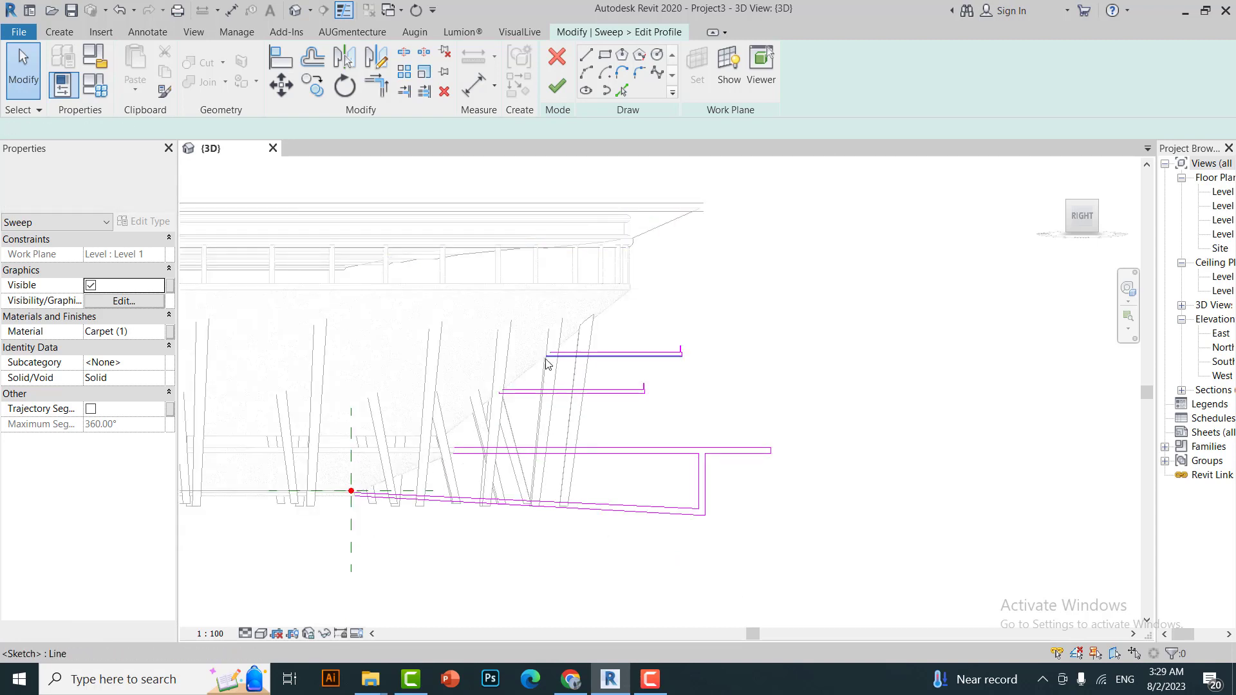
{"action": "scroll", "coordinate": [544, 357], "scroll_direction": "up", "scroll_amount": 2}
{"action": "scroll", "coordinate": [575, 335], "scroll_direction": "up", "scroll_amount": 2}
{"action": "scroll", "coordinate": [575, 335], "scroll_direction": "up", "scroll_amount": 2}
Draw a straight closing line from the lower profile end to the upper line.
{"action": "key", "text": "l"}
{"action": "key", "text": "i"}
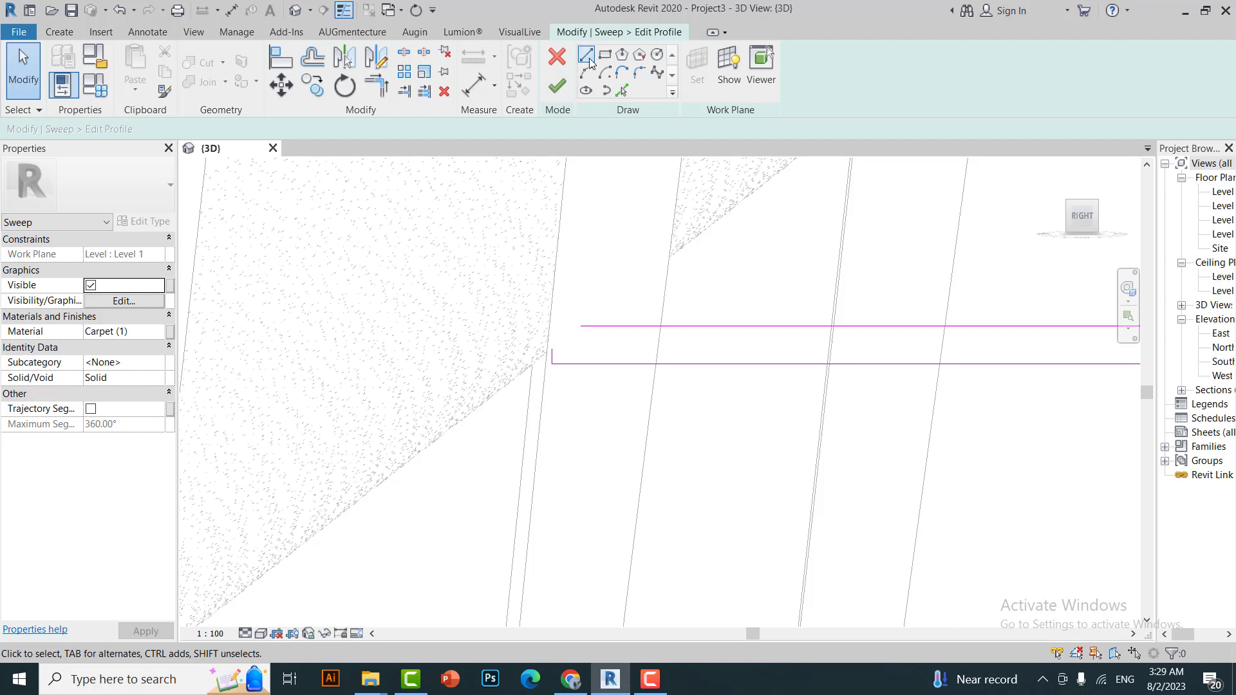
{"action": "left_click", "coordinate": [552, 348]}
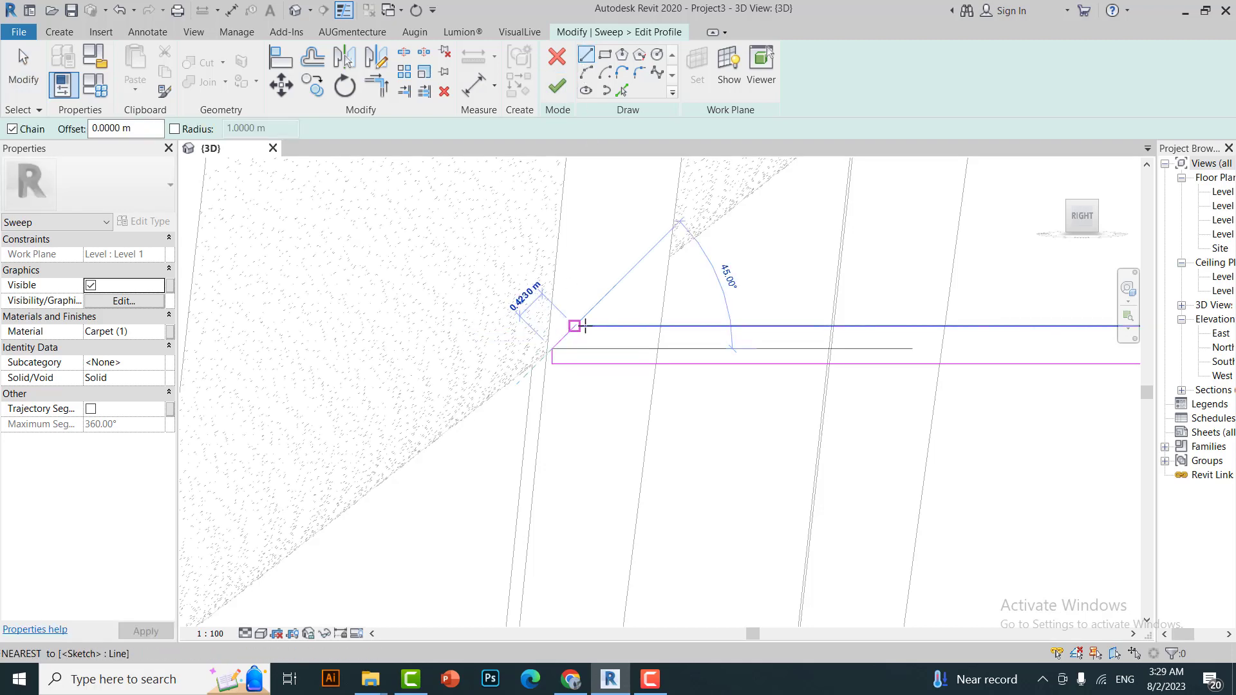
{"action": "left_click", "coordinate": [581, 325]}
{"action": "scroll", "coordinate": [558, 294], "scroll_direction": "down", "scroll_amount": 2}
{"action": "scroll", "coordinate": [491, 378], "scroll_direction": "up", "scroll_amount": 2}
{"action": "scroll", "coordinate": [447, 389], "scroll_direction": "up", "scroll_amount": 2}
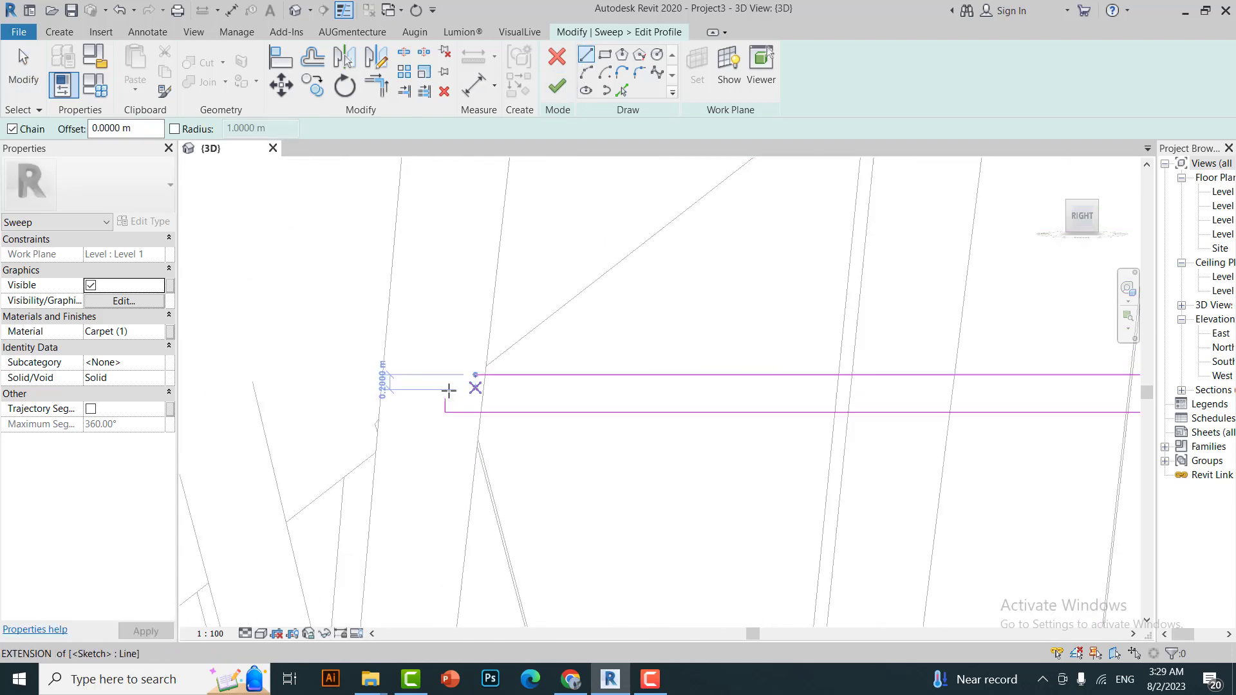
{"action": "scroll", "coordinate": [441, 403], "scroll_direction": "up", "scroll_amount": 2}
Close the slab profile loop with two more lines and finish the profile and sweep edits.
{"action": "left_click", "coordinate": [442, 400]}
{"action": "left_click", "coordinate": [468, 372]}
{"action": "mouse_move", "coordinate": [478, 377]}
{"action": "middle_mouse_down", "text": "shift"}
{"action": "mouse_move", "coordinate": [552, 284]}
{"action": "mouse_move", "coordinate": [405, 414]}
{"action": "mouse_move", "coordinate": [486, 417]}
{"action": "middle_mouse_up", "text": "shift"}
{"action": "left_click", "coordinate": [487, 417]}
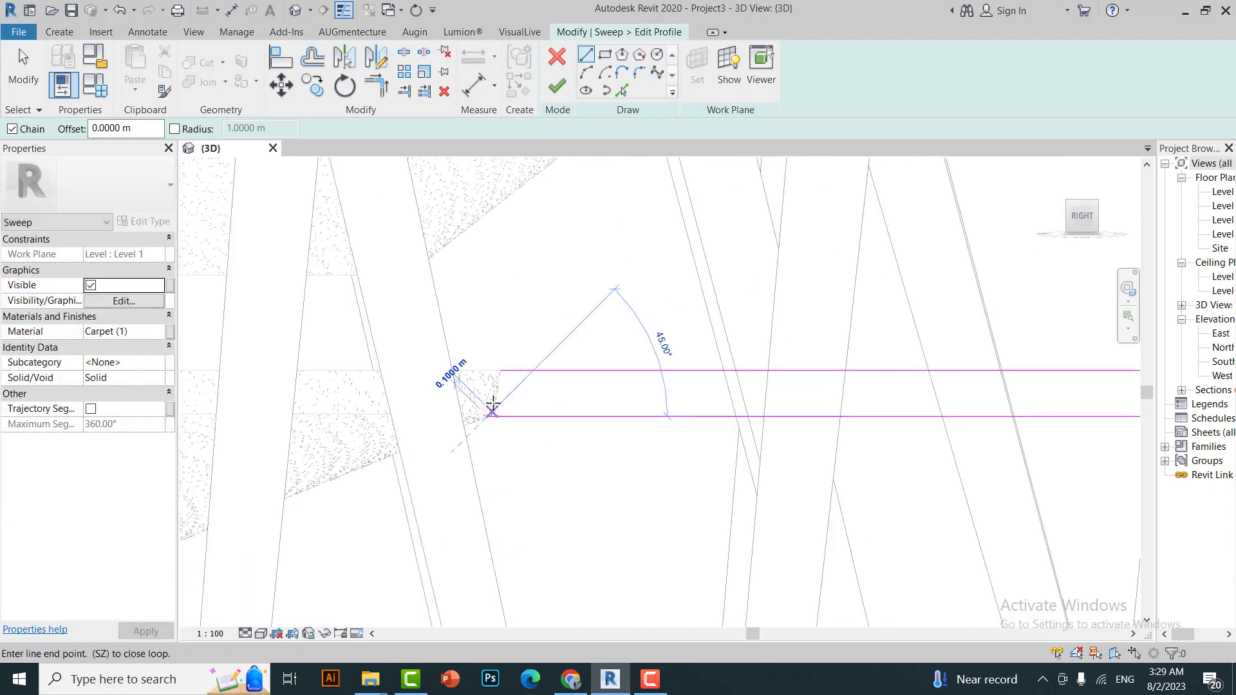
{"action": "left_click", "coordinate": [500, 371]}
{"action": "mouse_move", "coordinate": [542, 313]}
{"action": "middle_mouse_down", "text": "shift"}
{"action": "mouse_move", "coordinate": [350, 408]}
{"action": "mouse_move", "coordinate": [339, 381]}
{"action": "mouse_move", "coordinate": [353, 399]}
{"action": "mouse_move", "coordinate": [402, 353]}
{"action": "middle_mouse_up", "text": "shift"}
{"action": "scroll", "coordinate": [402, 353], "scroll_direction": "down", "scroll_amount": 2}
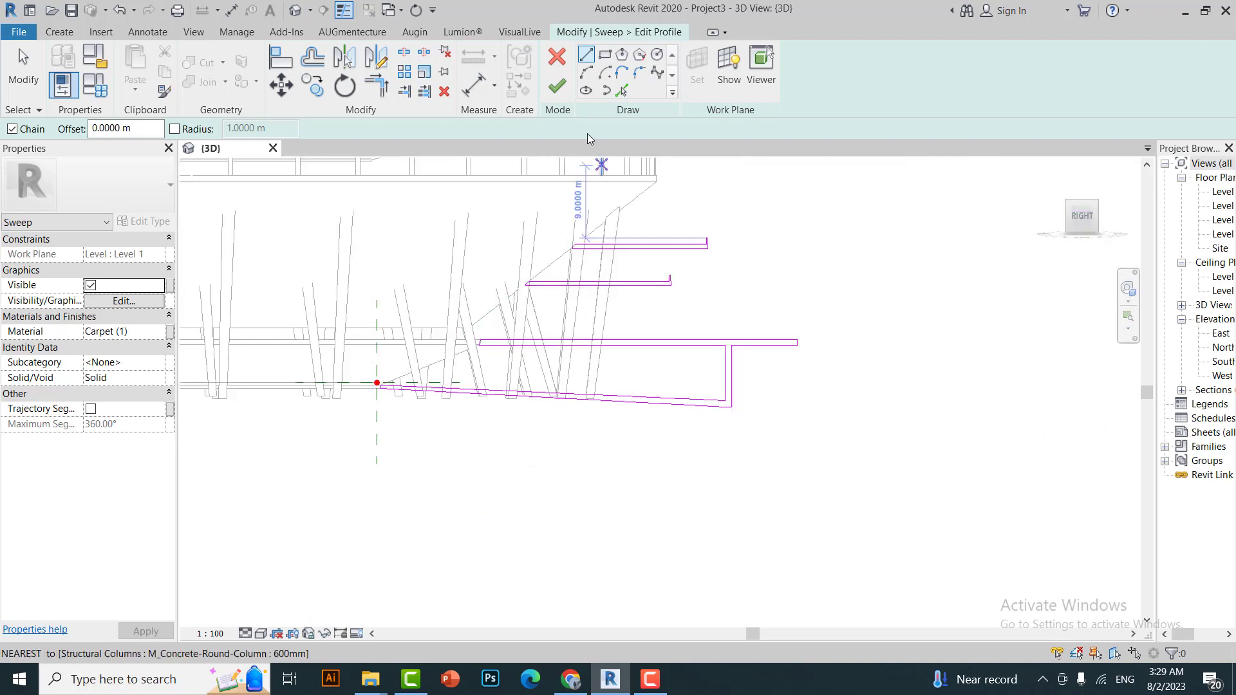
{"action": "left_click", "coordinate": [565, 96]}
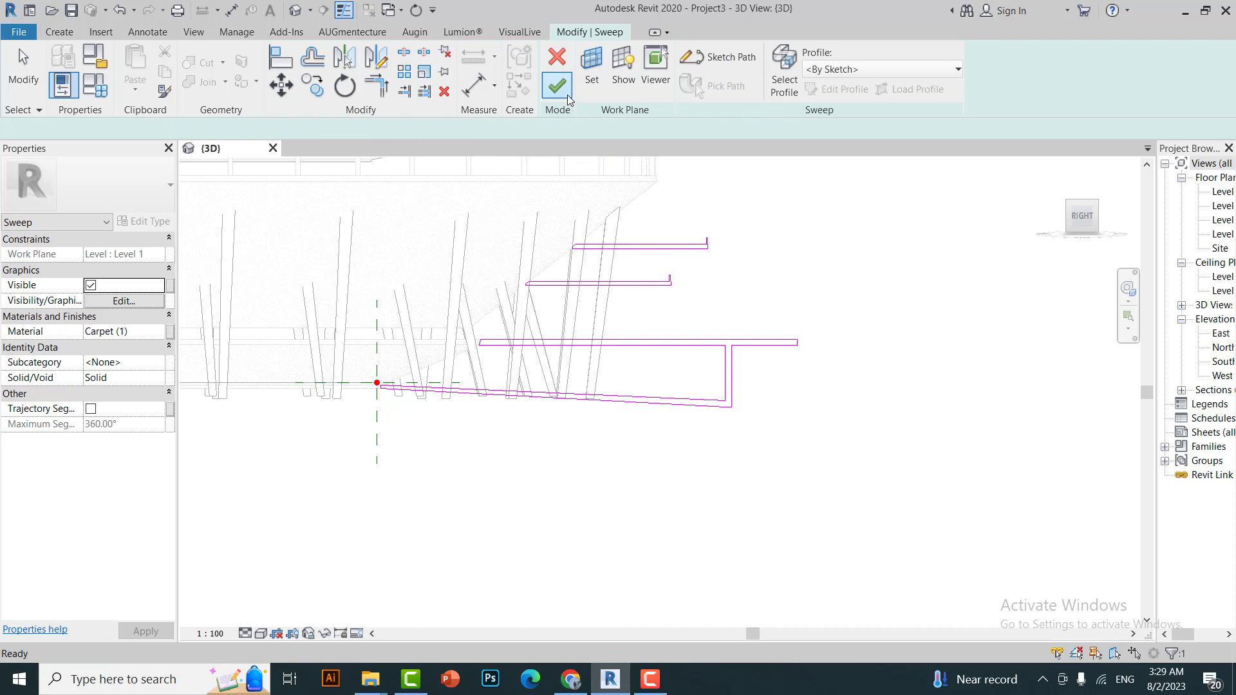
{"action": "left_click", "coordinate": [565, 91]}
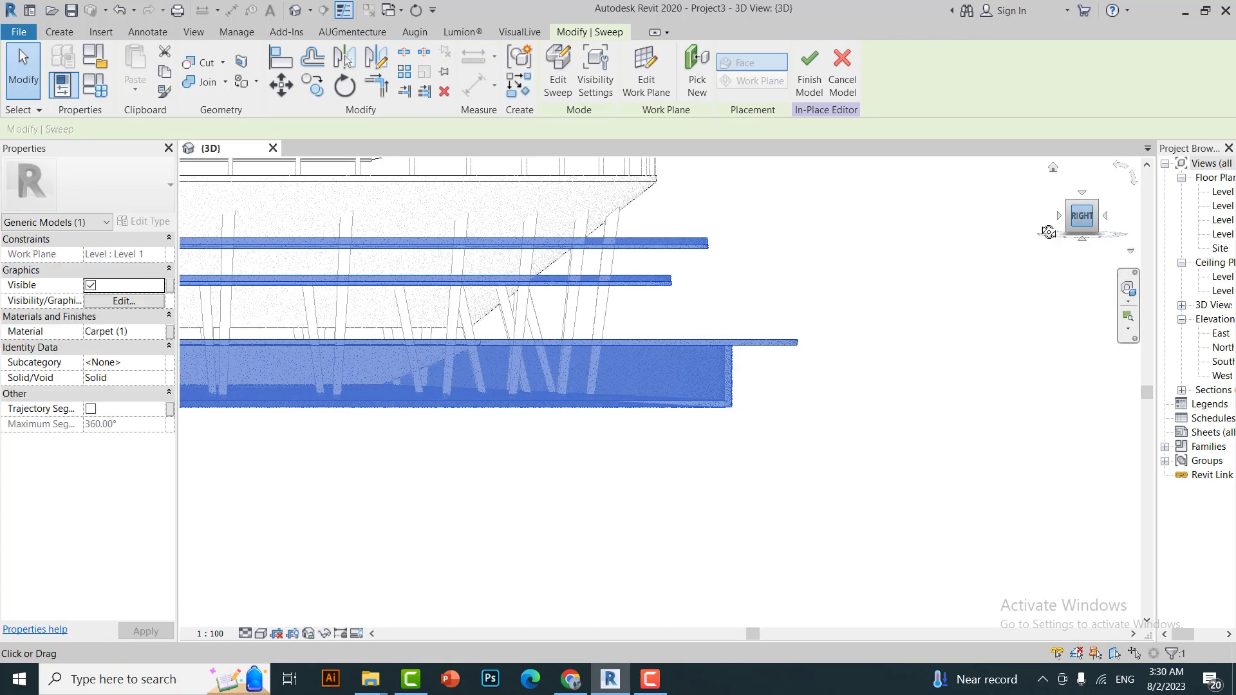
Switch the view to the Realistic visual style and select the Carpet (1) sweep.
{"action": "left_click_drag", "start_coordinate": [1079, 223], "coordinate": [1090, 212]}
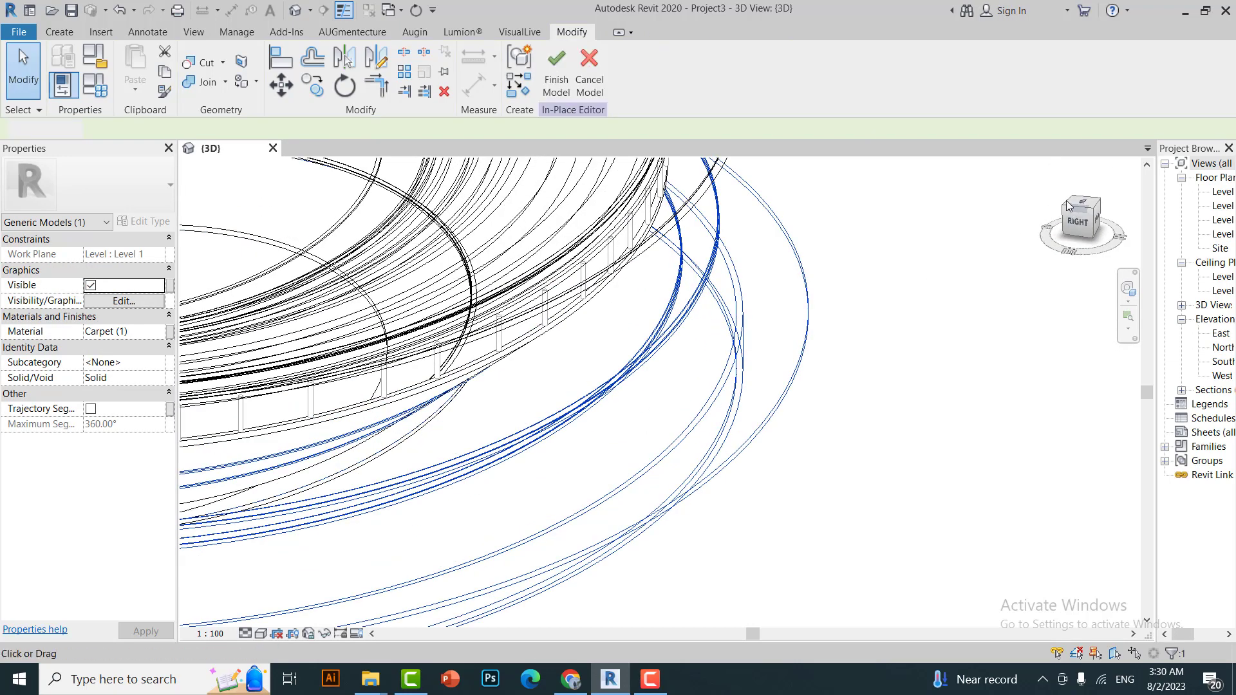
{"action": "key", "text": "Escape"}
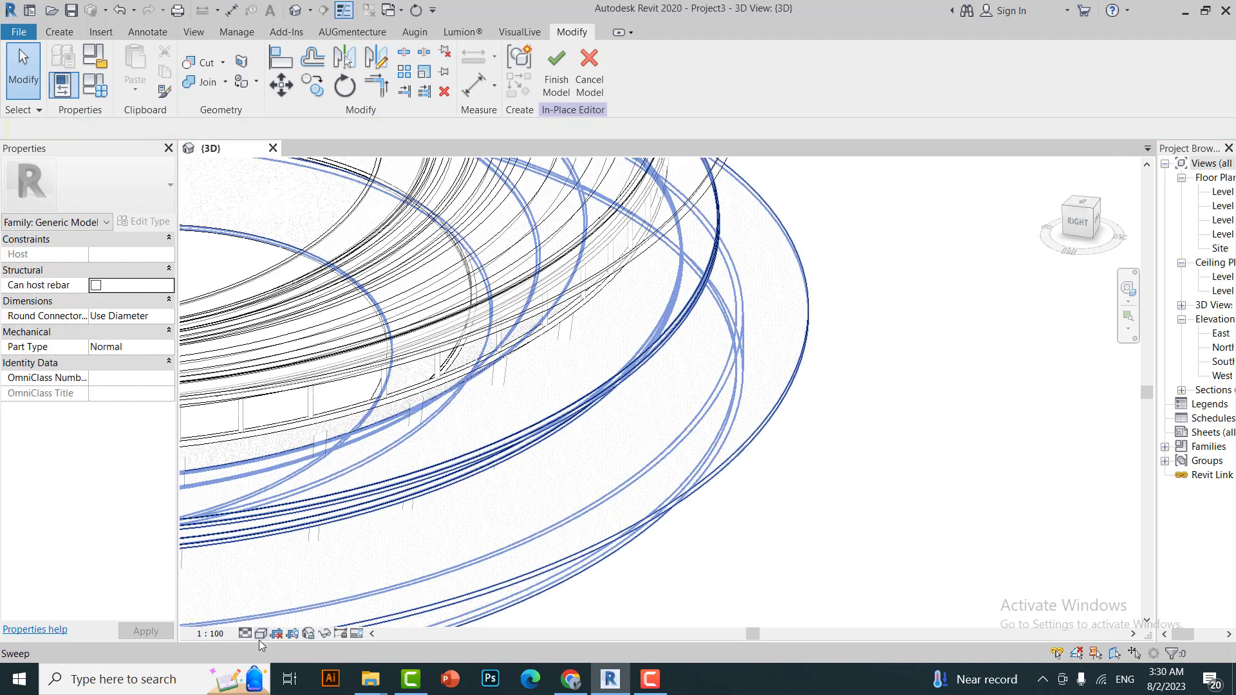
{"action": "left_click", "coordinate": [261, 633]}
{"action": "left_click", "coordinate": [290, 600]}
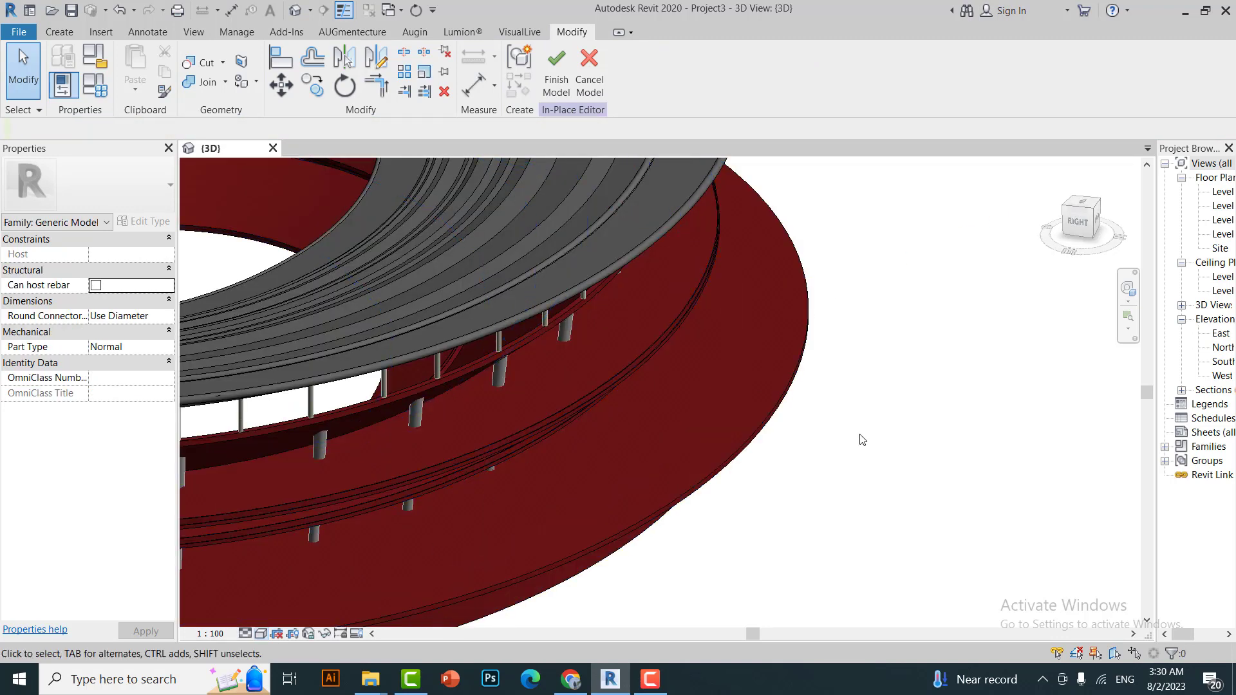
{"action": "scroll", "coordinate": [624, 446], "scroll_direction": "up", "scroll_amount": 2}
{"action": "scroll", "coordinate": [553, 391], "scroll_direction": "up", "scroll_amount": 2}
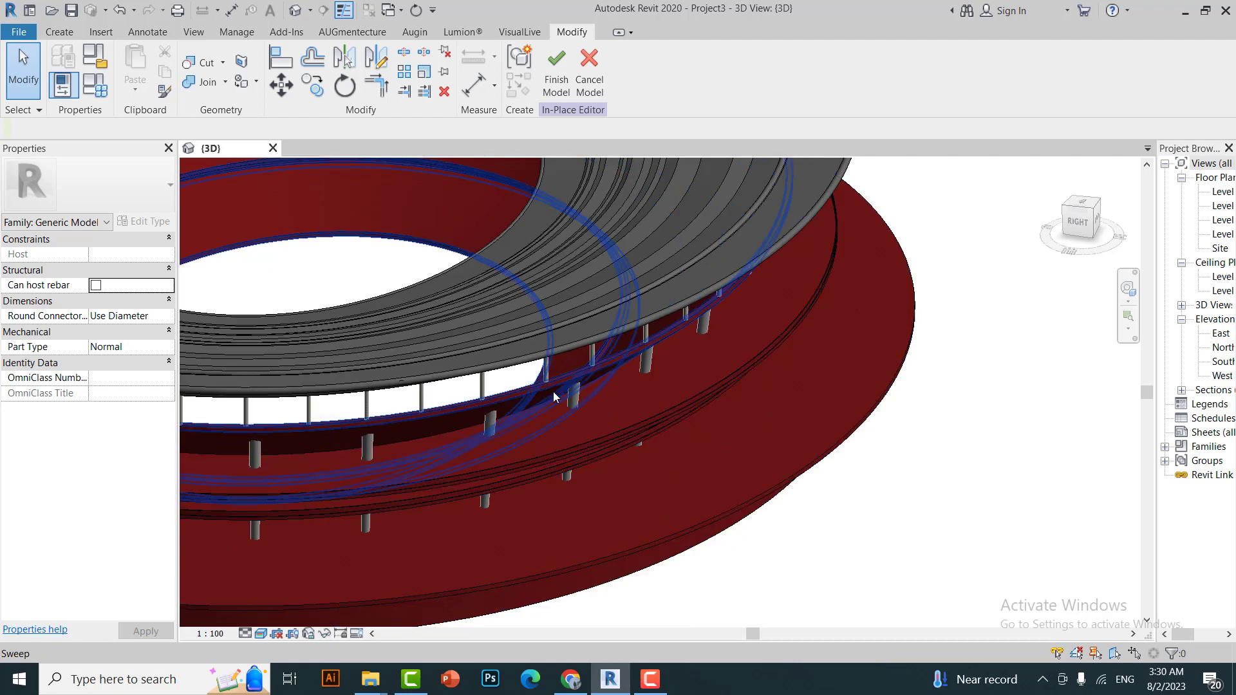
{"action": "left_click", "coordinate": [553, 394]}
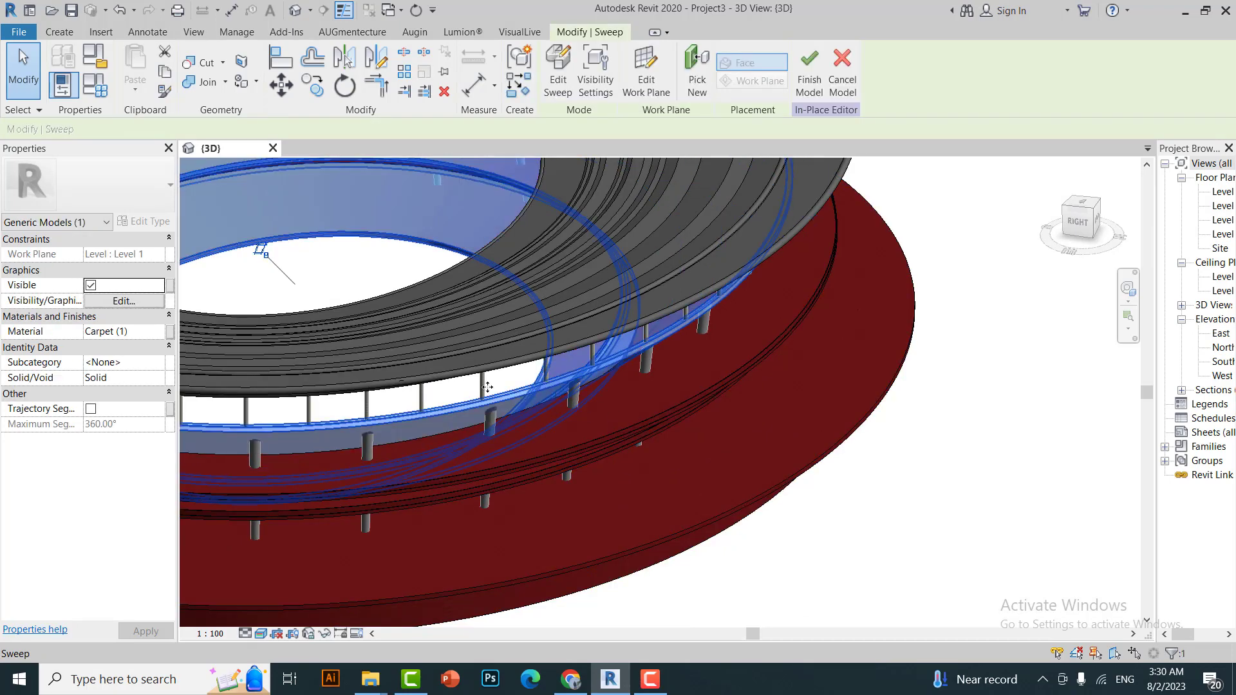
Replace the sweep's Carpet (1) material with Cherry and clear the selection.
{"action": "left_click", "coordinate": [152, 330]}
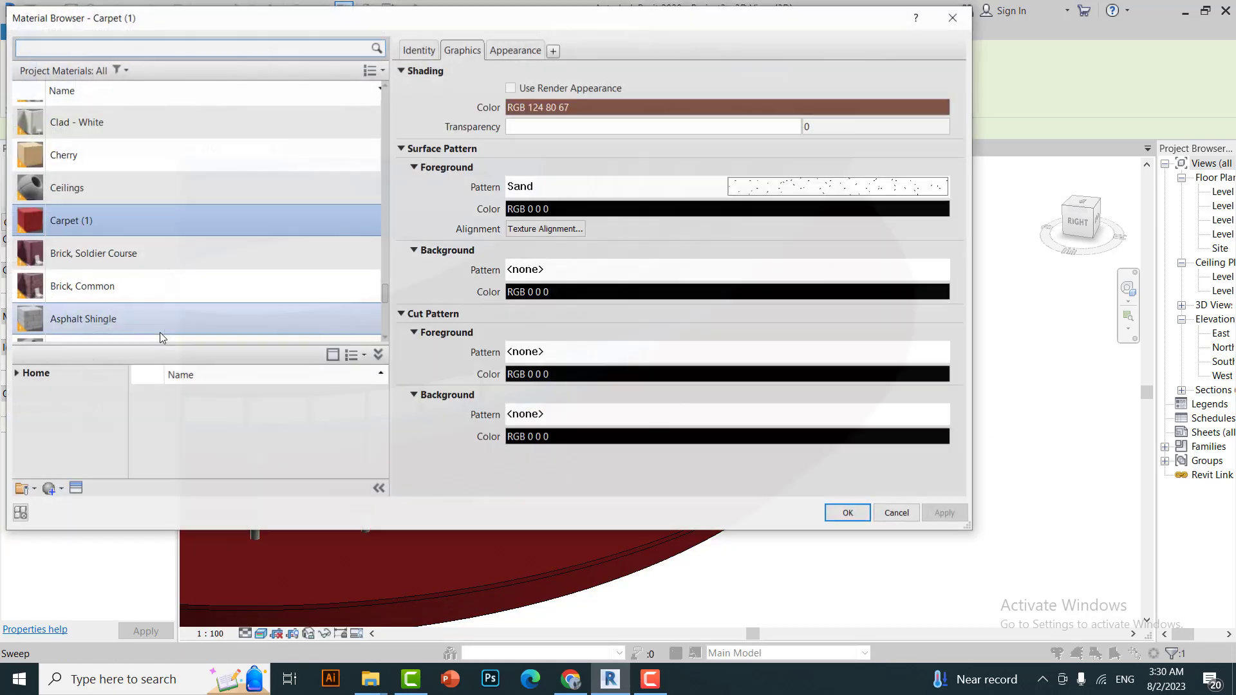
{"action": "left_click", "coordinate": [212, 155]}
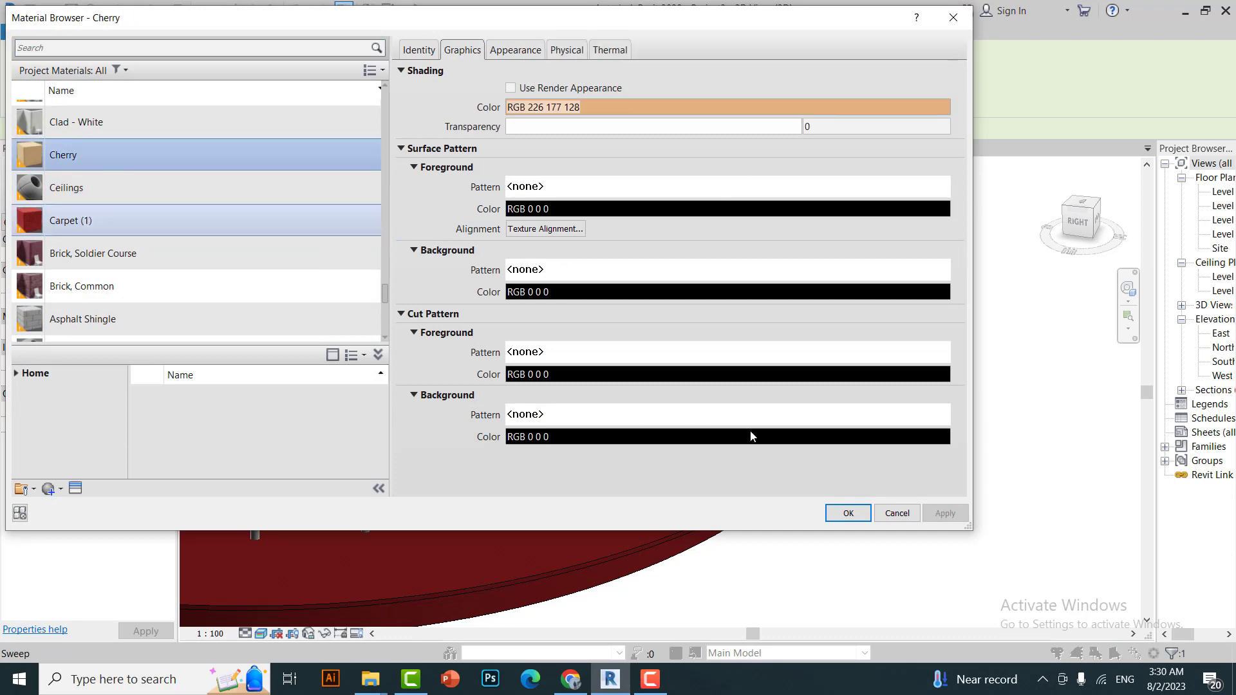
{"action": "left_click", "coordinate": [864, 518]}
{"action": "left_click", "coordinate": [877, 499]}
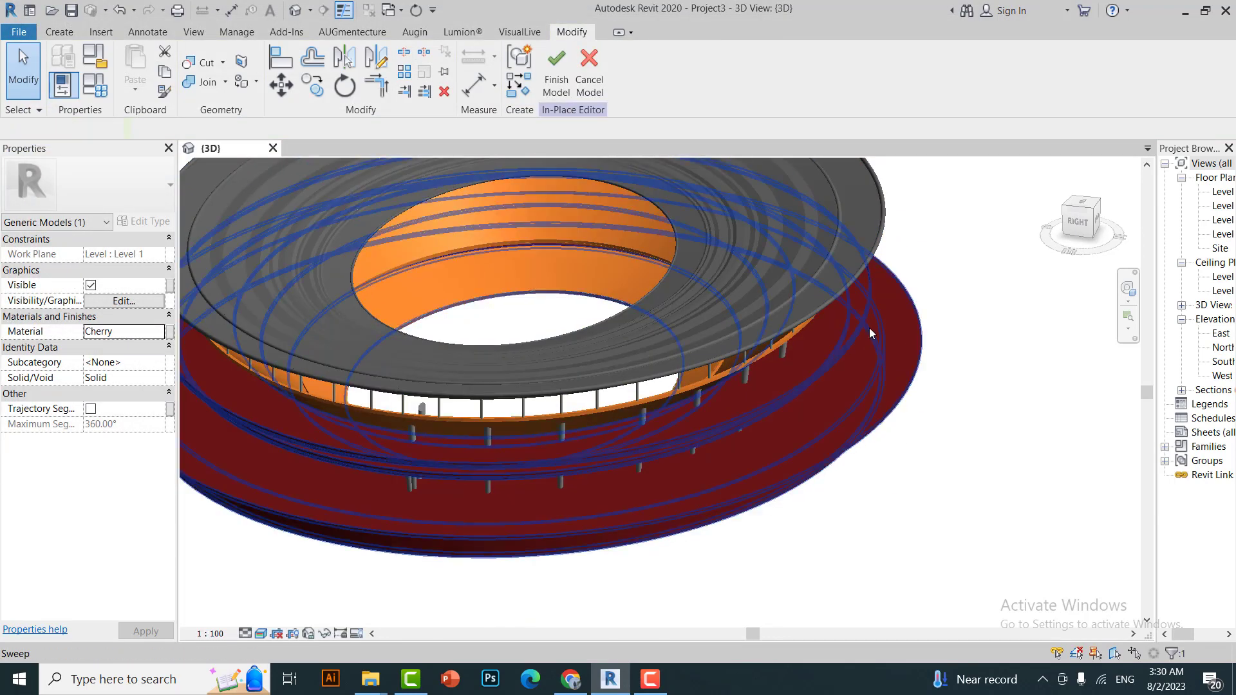
{"action": "left_click_drag", "start_coordinate": [1123, 234], "coordinate": [1055, 222]}
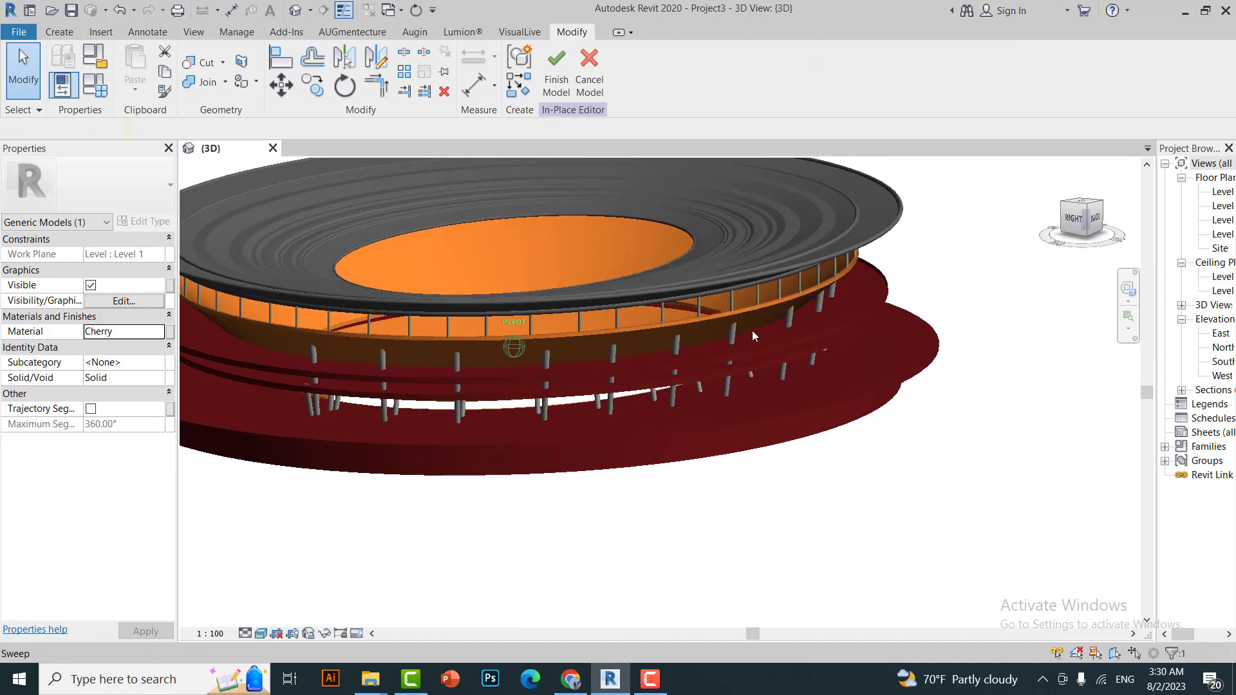
{"action": "key", "text": "Escape"}
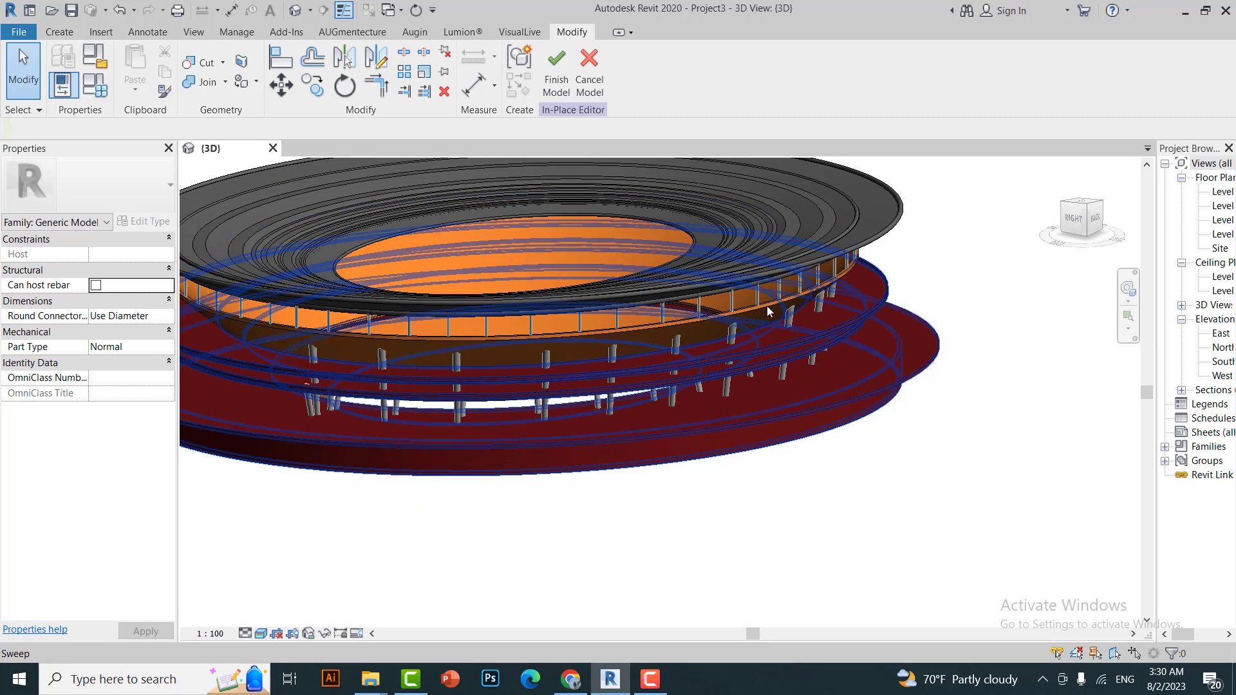
Select the top roof sweep and browse the Material Browser list to replace its Ceilings material.
{"action": "left_click", "coordinate": [748, 269]}
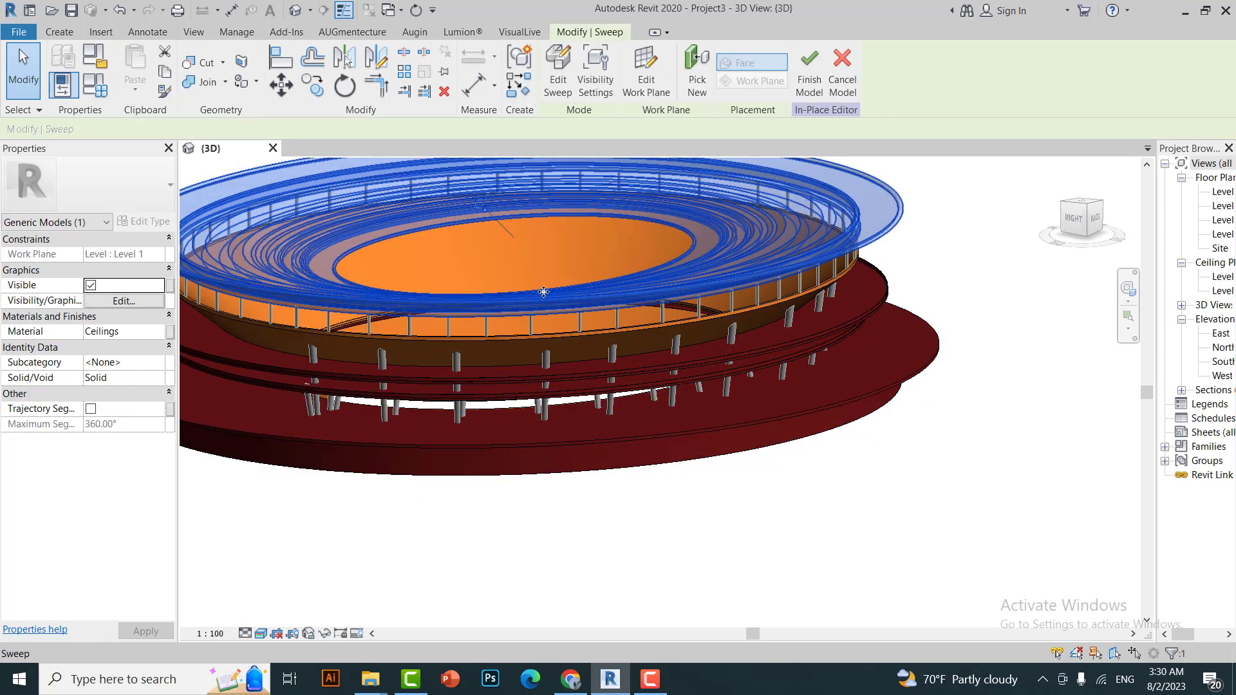
{"action": "left_click", "coordinate": [168, 331]}
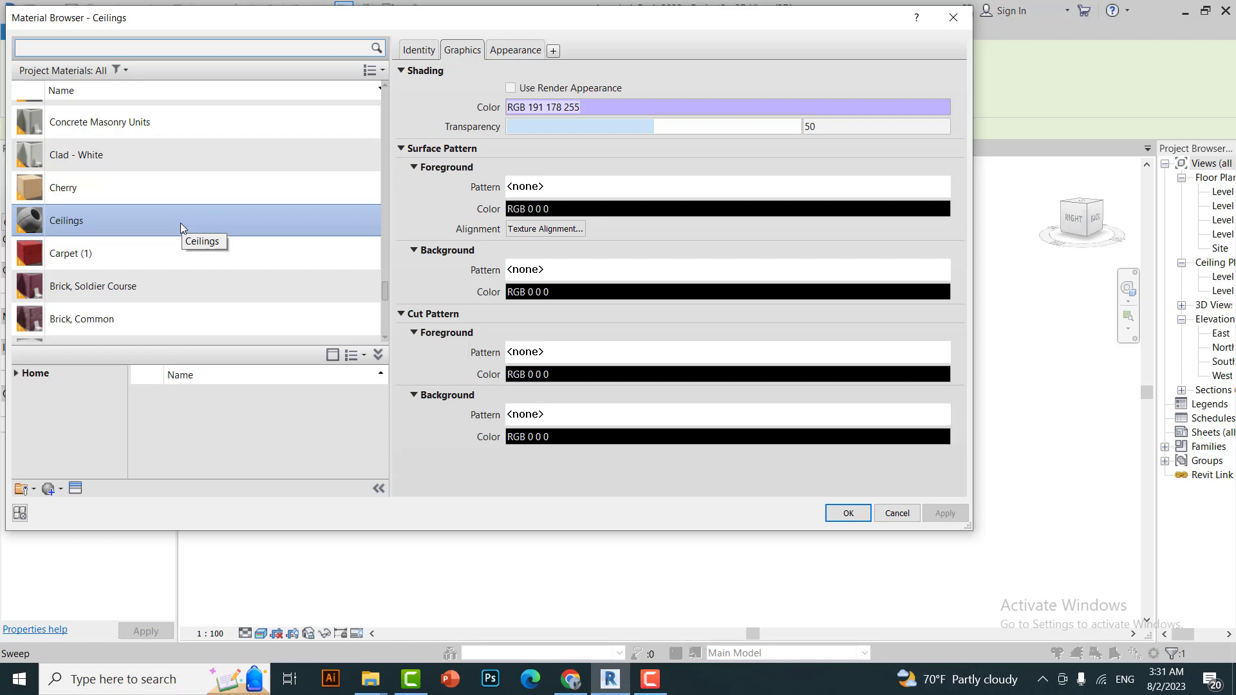
{"action": "scroll", "coordinate": [181, 223], "scroll_direction": "up", "scroll_amount": 1}
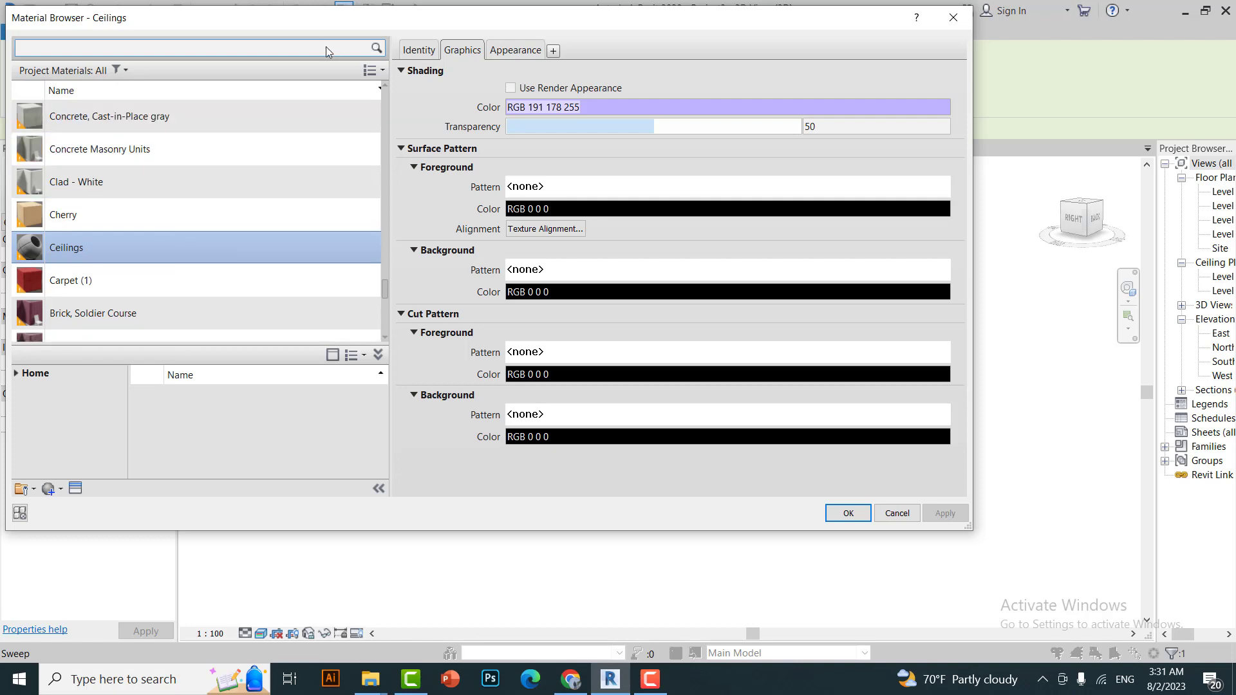
{"action": "mouse_move", "coordinate": [317, 19]}
{"action": "left_mouse_down"}
{"action": "mouse_move", "coordinate": [521, 82]}
{"action": "mouse_move", "coordinate": [449, 117]}
{"action": "left_mouse_up"}
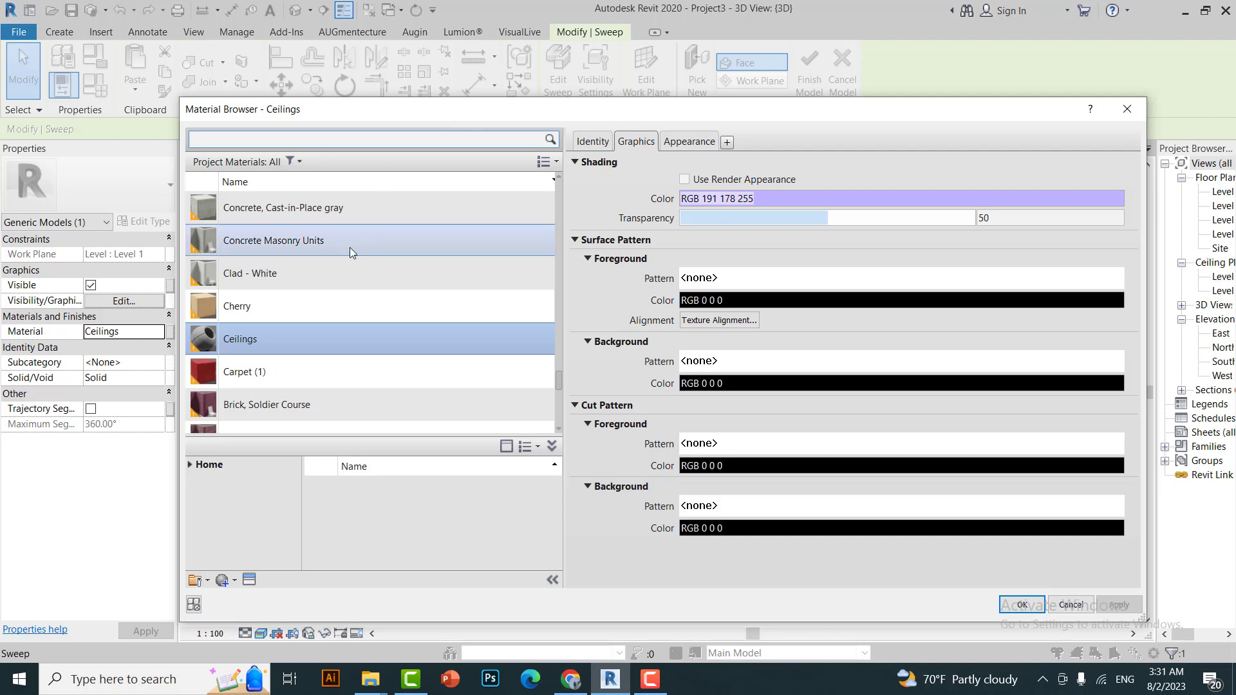
{"action": "scroll", "coordinate": [341, 254], "scroll_direction": "down", "scroll_amount": 5}
{"action": "scroll", "coordinate": [323, 313], "scroll_direction": "down", "scroll_amount": 3}
{"action": "scroll", "coordinate": [323, 302], "scroll_direction": "up", "scroll_amount": 3}
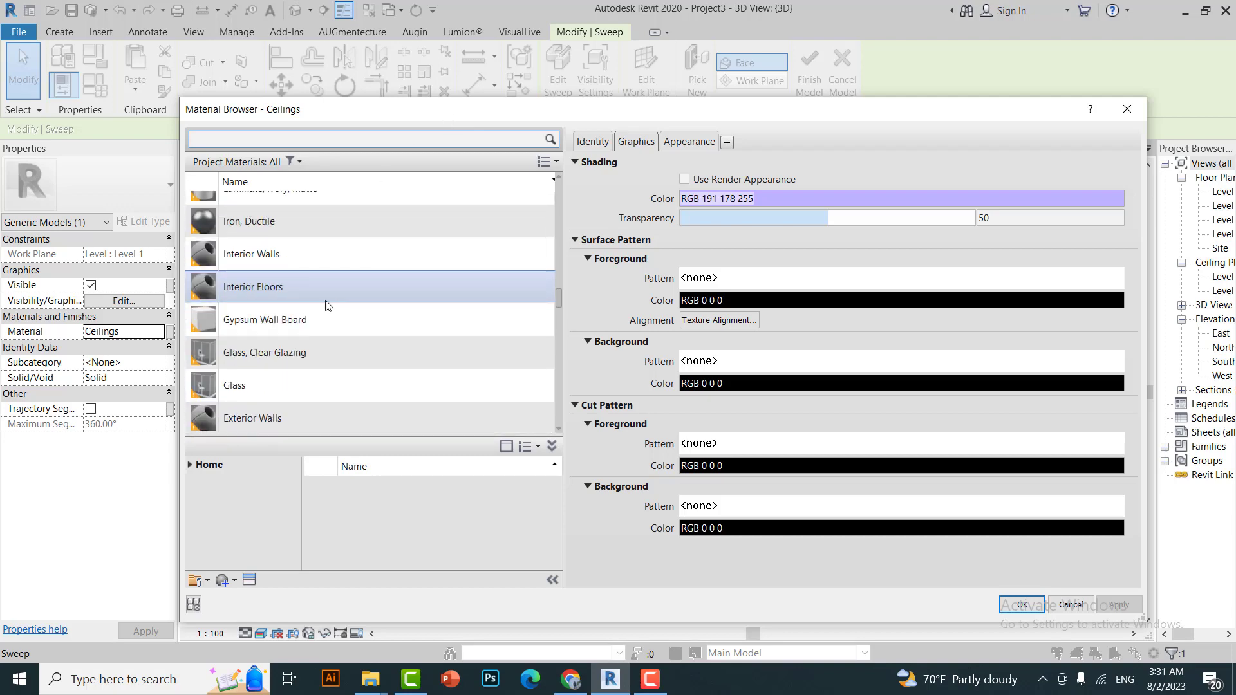
{"action": "scroll", "coordinate": [326, 279], "scroll_direction": "up", "scroll_amount": 3}
{"action": "scroll", "coordinate": [325, 244], "scroll_direction": "up", "scroll_amount": 3}
{"action": "scroll", "coordinate": [321, 245], "scroll_direction": "up", "scroll_amount": 3}
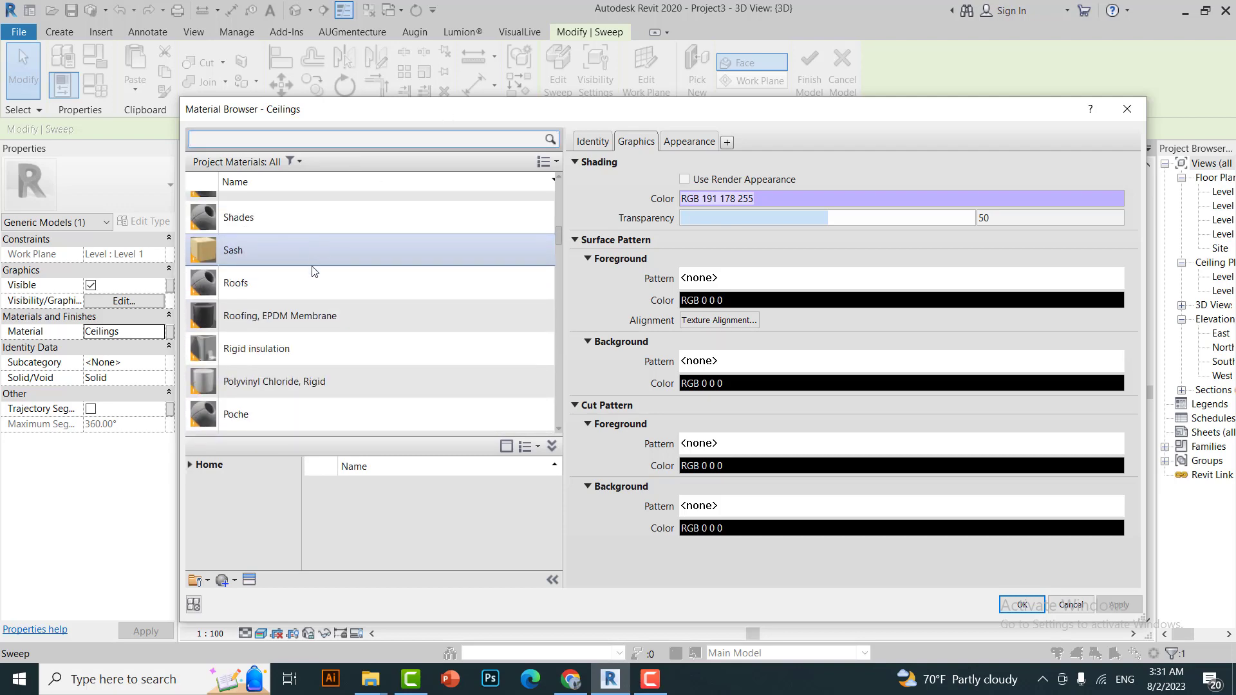
{"action": "scroll", "coordinate": [316, 264], "scroll_direction": "up", "scroll_amount": 3}
{"action": "scroll", "coordinate": [319, 268], "scroll_direction": "up", "scroll_amount": 3}
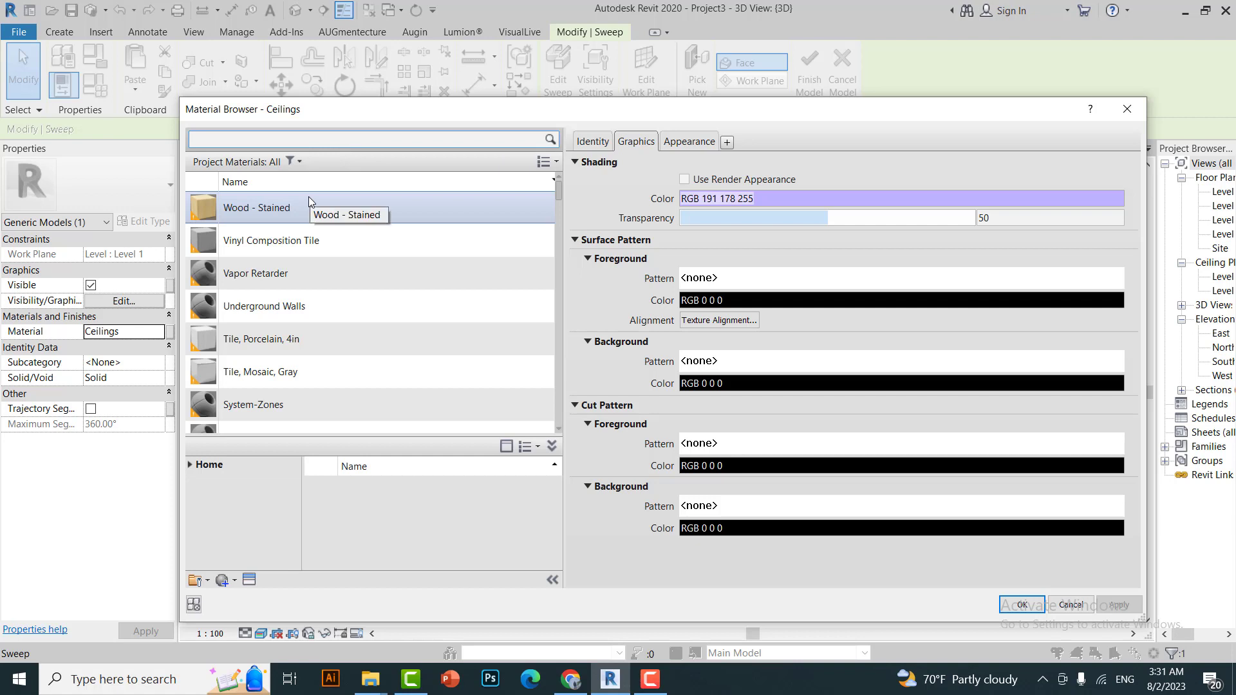
Search the Material Browser for 'Roof' and scroll through the results.
{"action": "type", "text": "R"}
{"action": "type", "text": "off"}
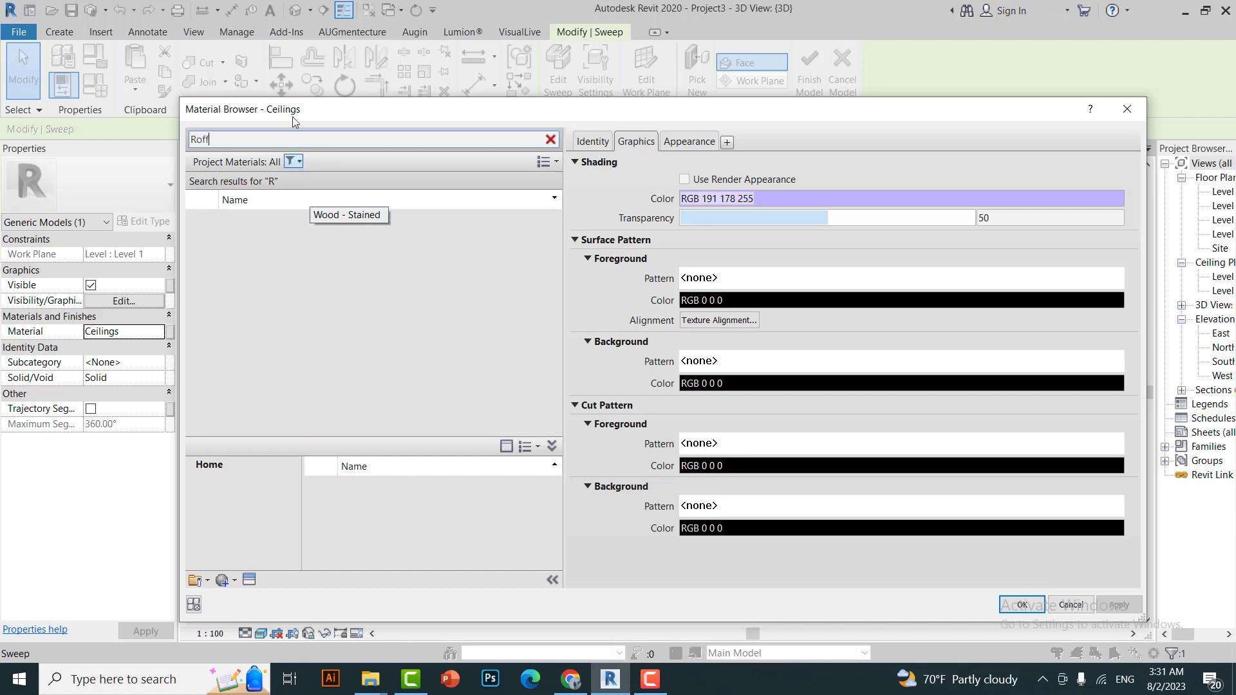
{"action": "key", "text": "BackSpace"}
{"action": "key", "text": "BackSpace"}
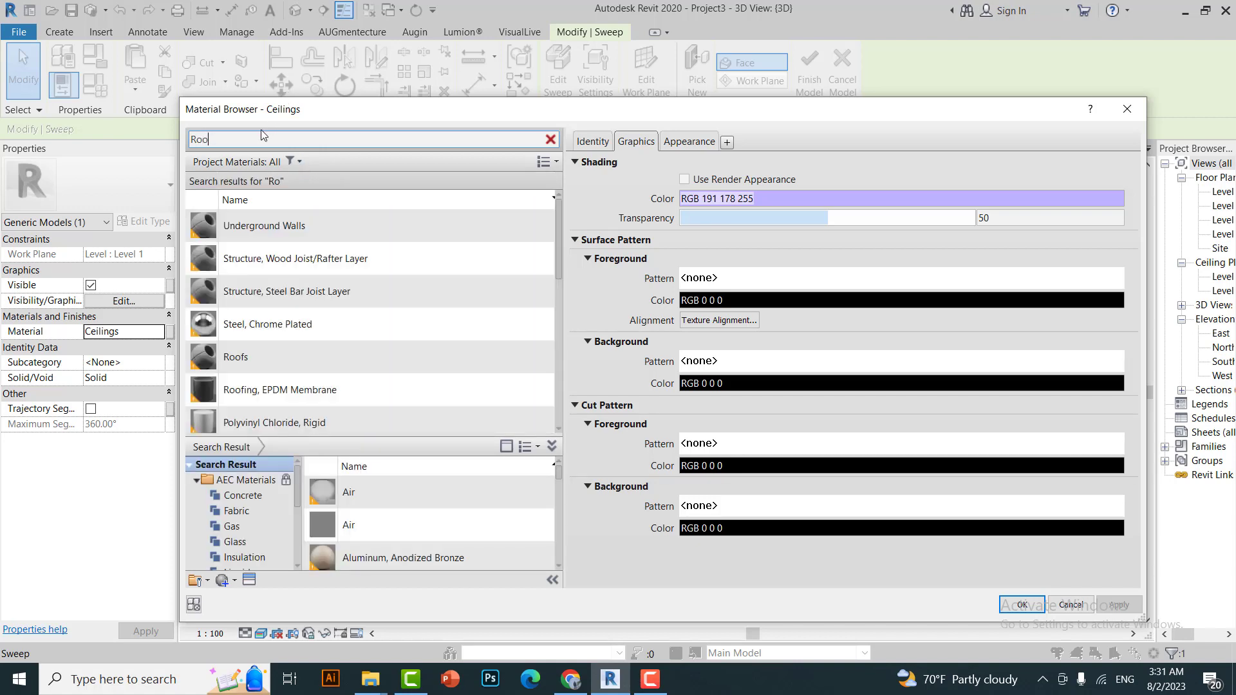
{"action": "type", "text": "of"}
{"action": "scroll", "coordinate": [408, 543], "scroll_direction": "down", "scroll_amount": 2}
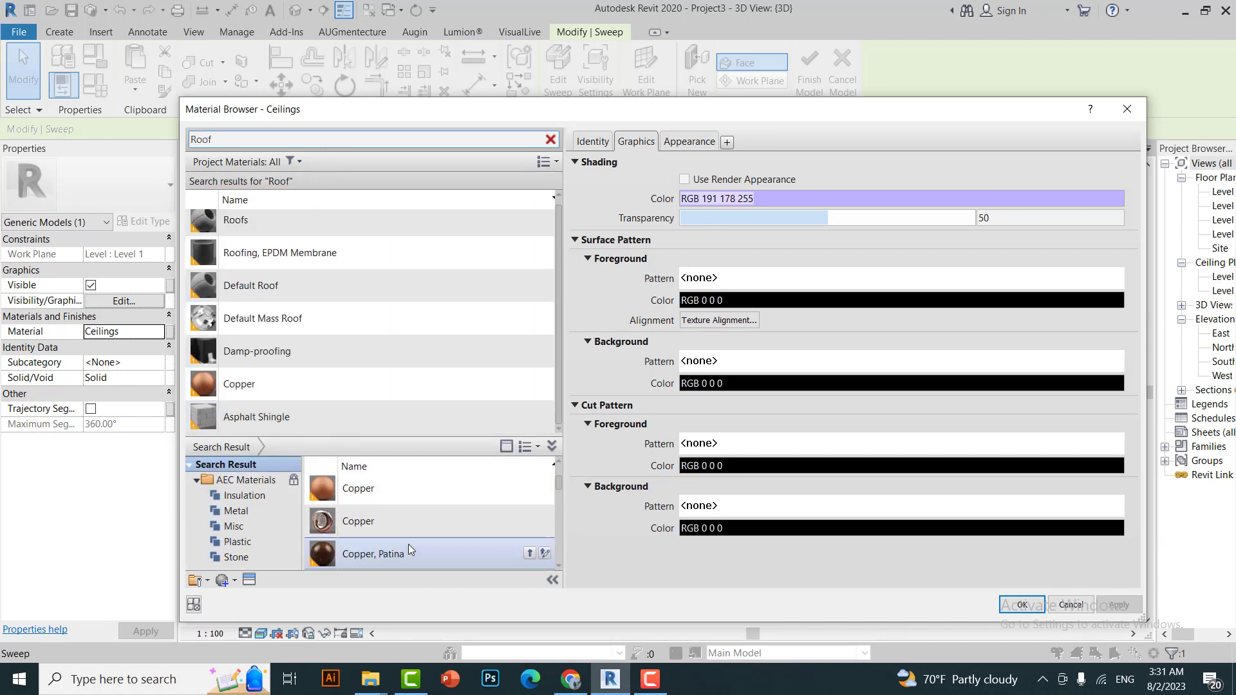
{"action": "scroll", "coordinate": [400, 511], "scroll_direction": "down", "scroll_amount": 1}
{"action": "scroll", "coordinate": [395, 504], "scroll_direction": "down", "scroll_amount": 1}
{"action": "scroll", "coordinate": [419, 508], "scroll_direction": "down", "scroll_amount": 1}
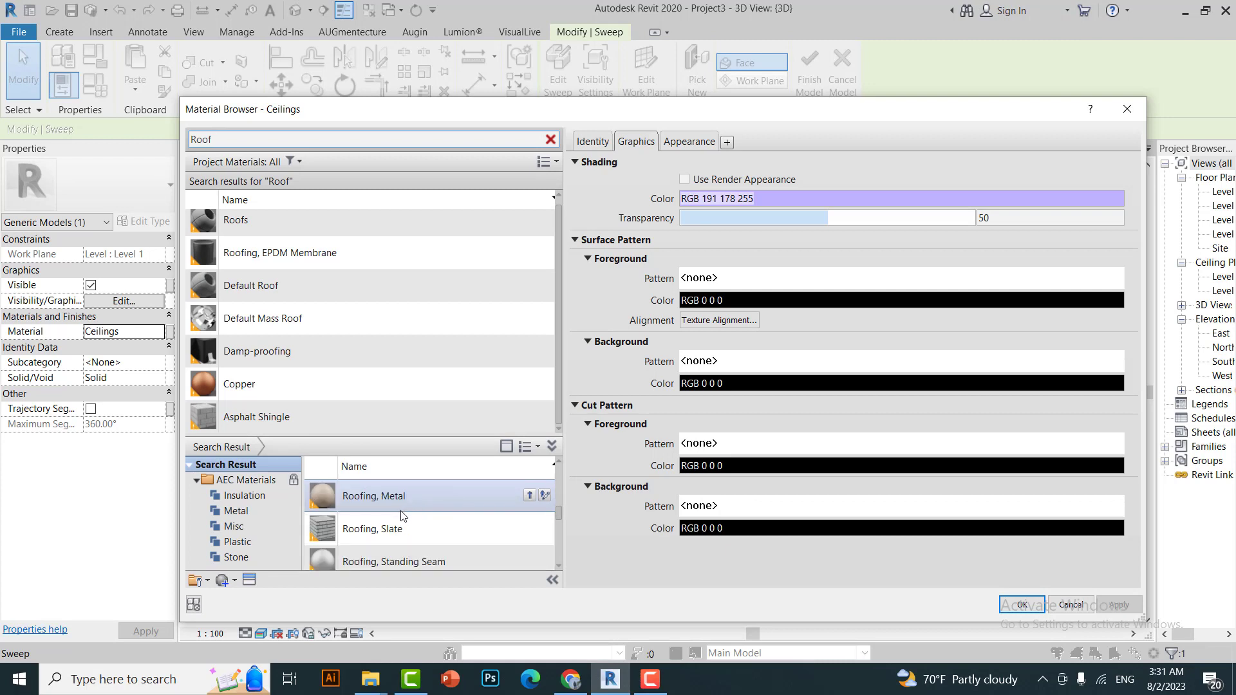
{"action": "scroll", "coordinate": [396, 533], "scroll_direction": "down", "scroll_amount": 1}
{"action": "scroll", "coordinate": [397, 525], "scroll_direction": "down", "scroll_amount": 1}
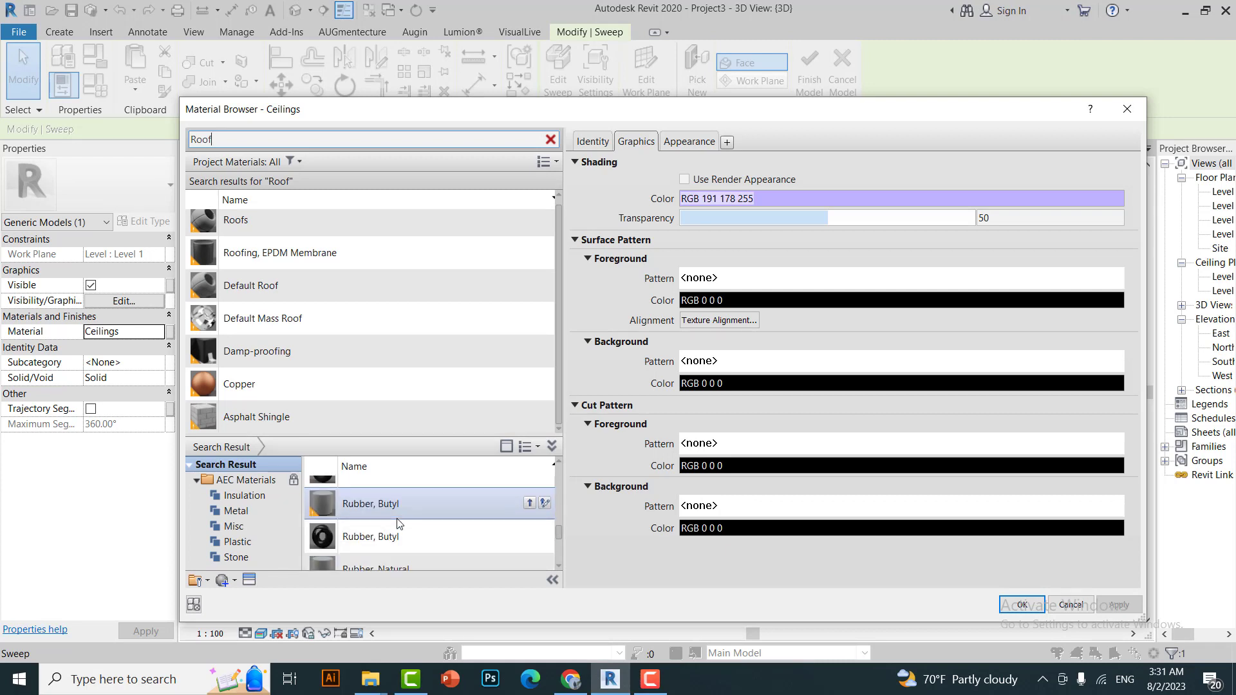
{"action": "scroll", "coordinate": [395, 524], "scroll_direction": "down", "scroll_amount": 1}
{"action": "scroll", "coordinate": [395, 525], "scroll_direction": "down", "scroll_amount": 1}
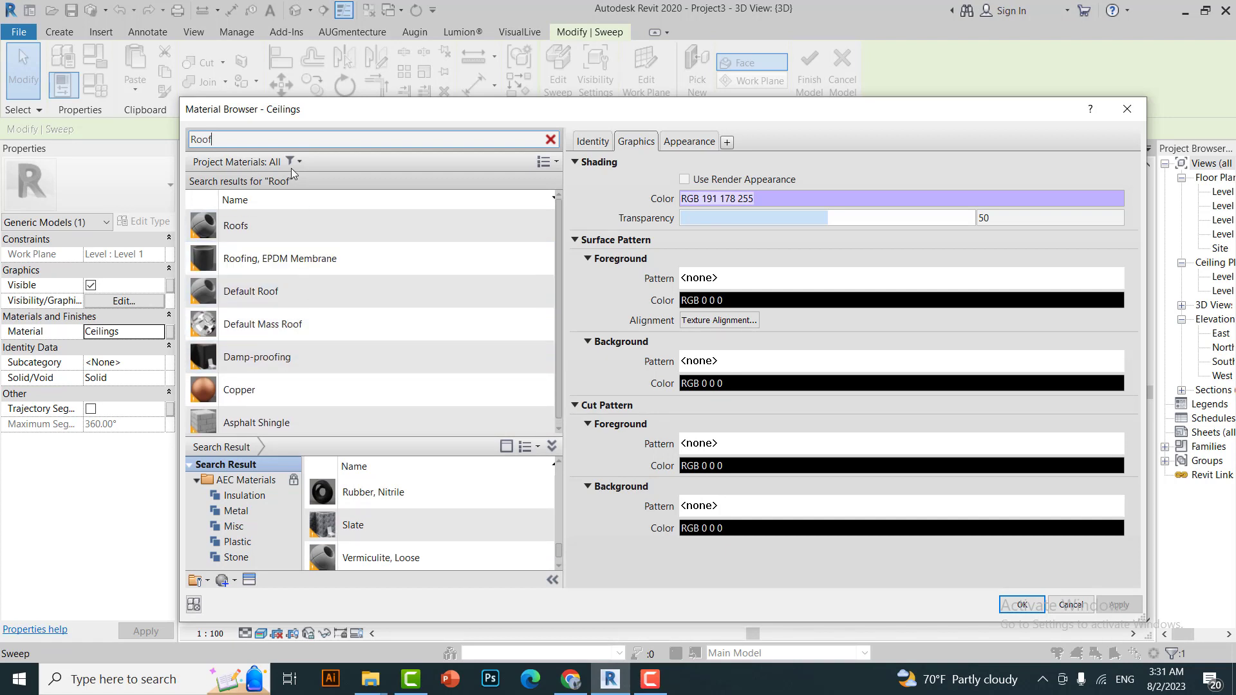
Search 'Conc' and apply Concrete, Cast-in-Place gray to the roof sweep.
{"action": "double_click", "coordinate": [292, 141]}
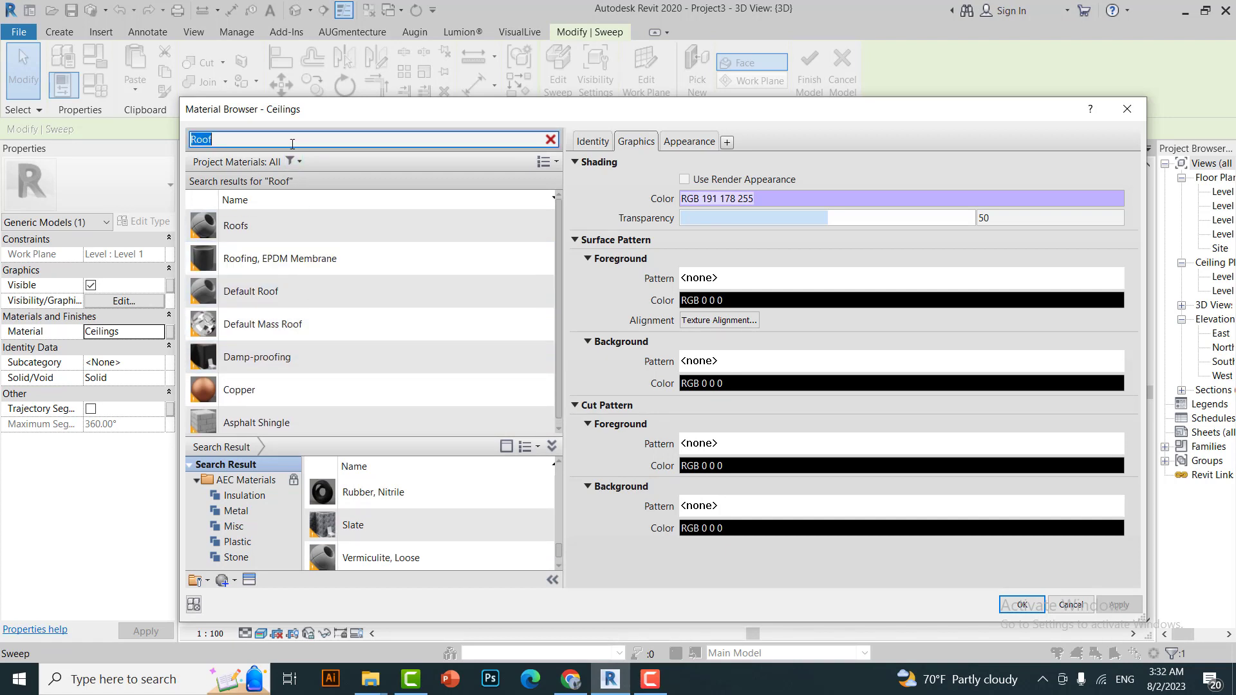
{"action": "type", "text": "Co"}
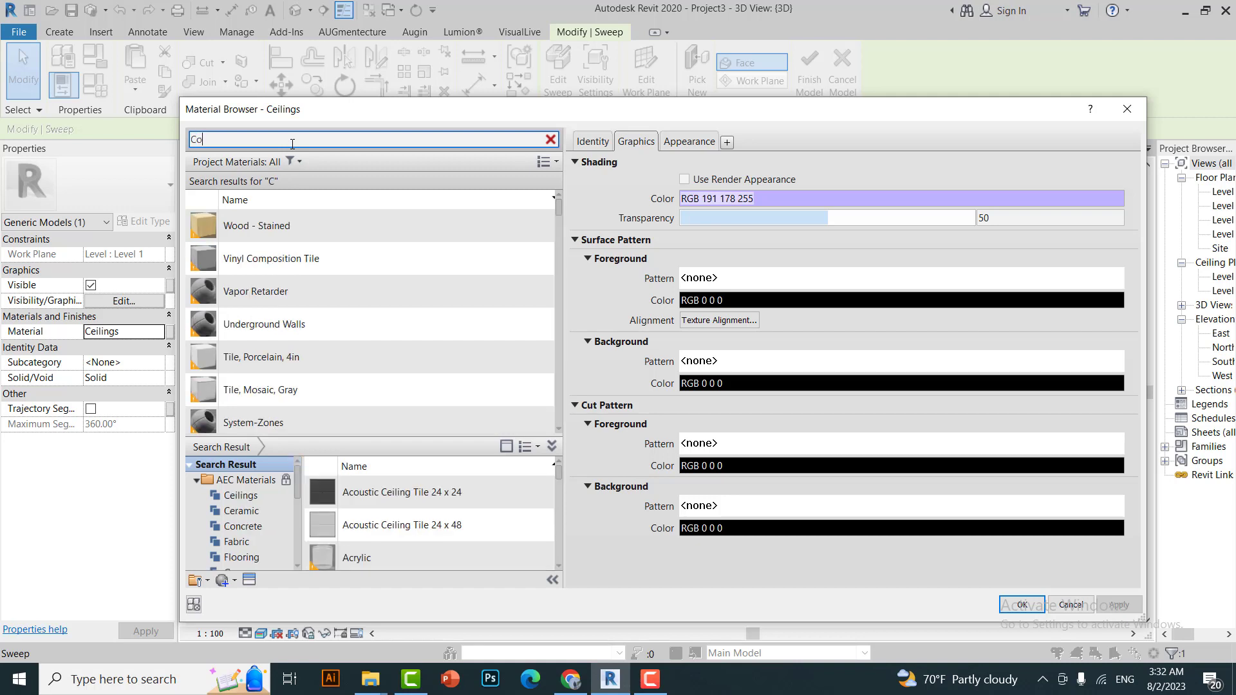
{"action": "type", "text": "nc"}
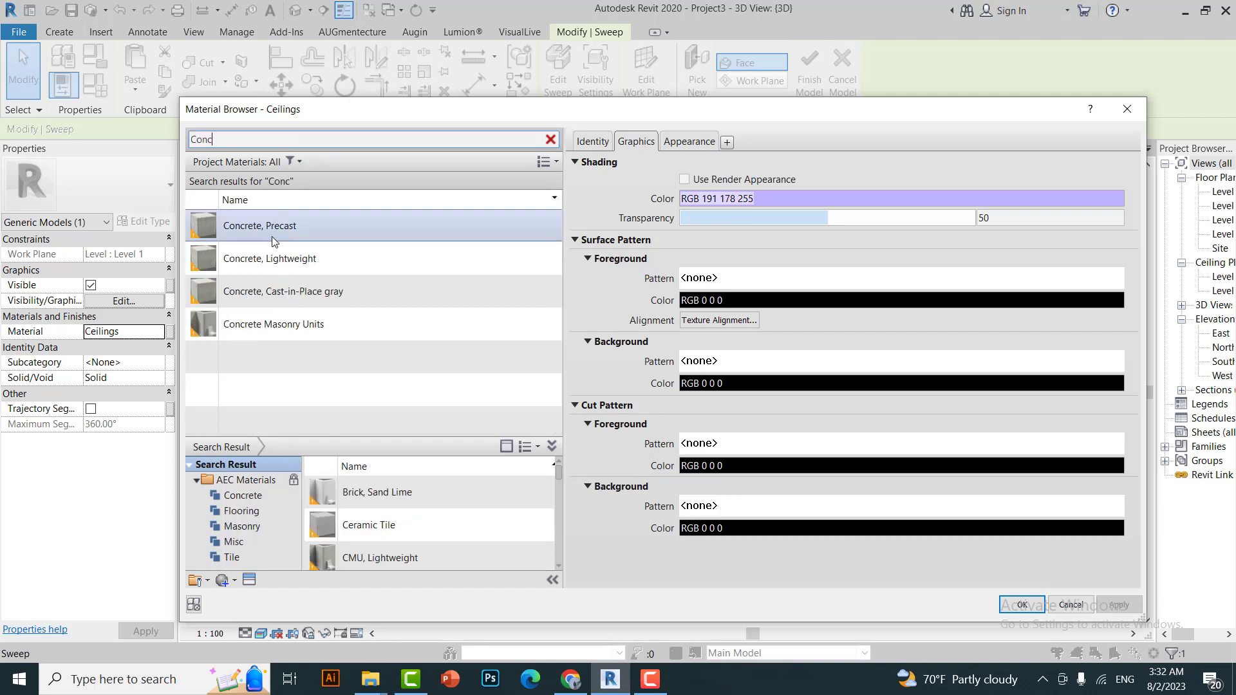
{"action": "left_click", "coordinate": [278, 226]}
{"action": "left_click", "coordinate": [360, 291]}
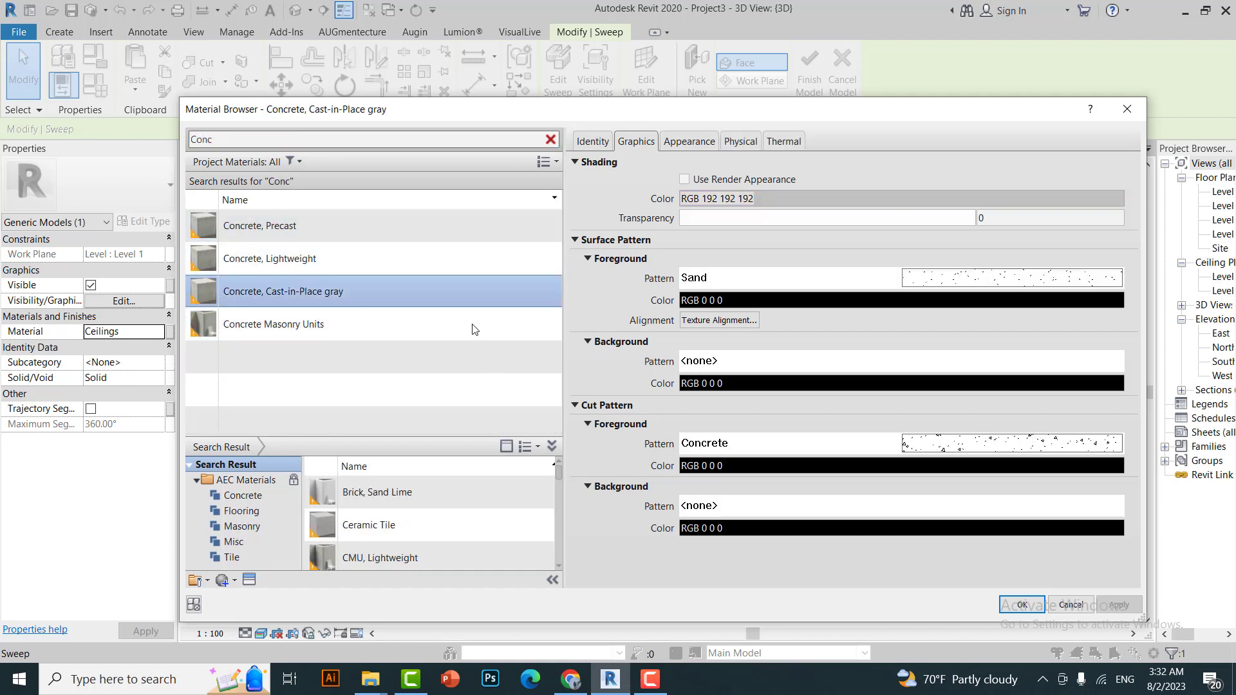
{"action": "left_click", "coordinate": [1022, 605]}
{"action": "left_click", "coordinate": [964, 541]}
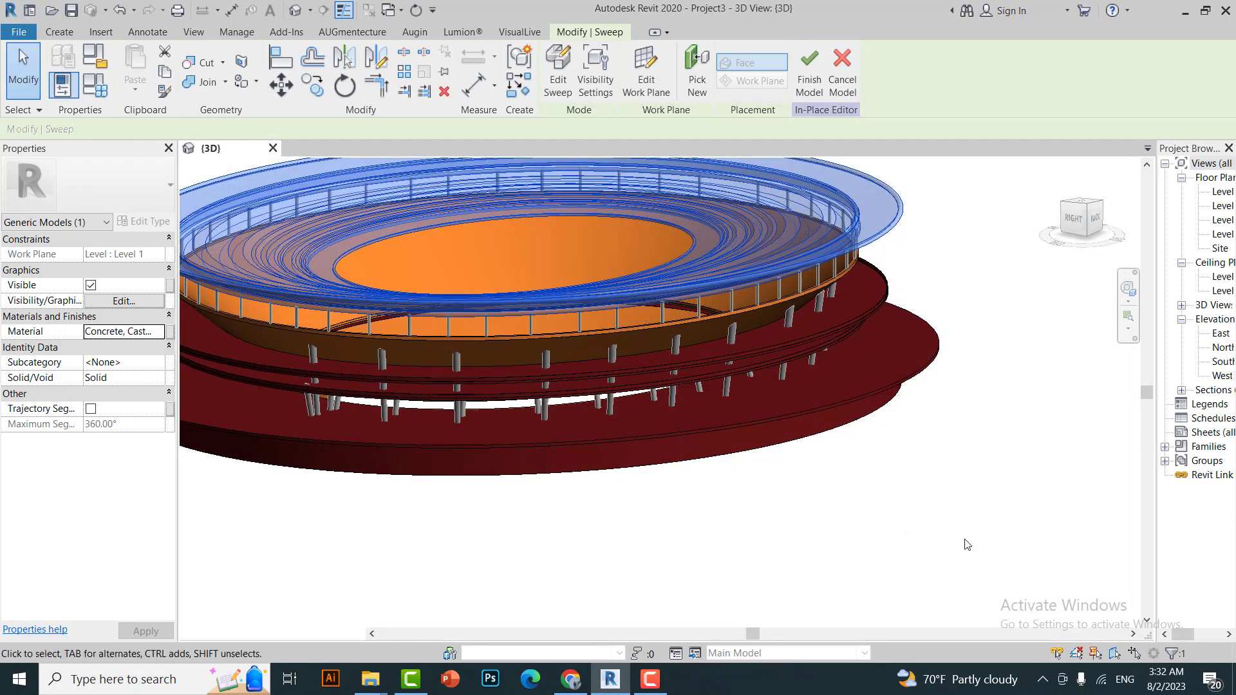
Zoom in on the stadium and finish the in-place ring model.
{"action": "scroll", "coordinate": [895, 387], "scroll_direction": "up", "scroll_amount": 2}
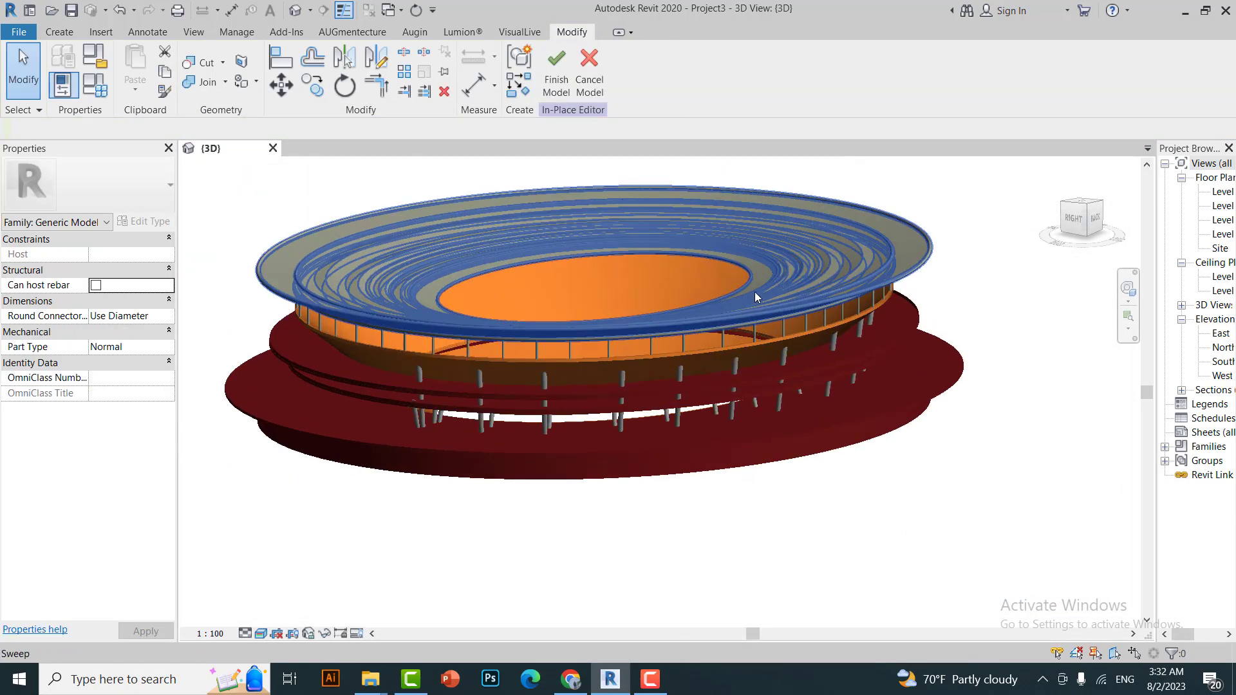
{"action": "scroll", "coordinate": [925, 354], "scroll_direction": "up", "scroll_amount": 2}
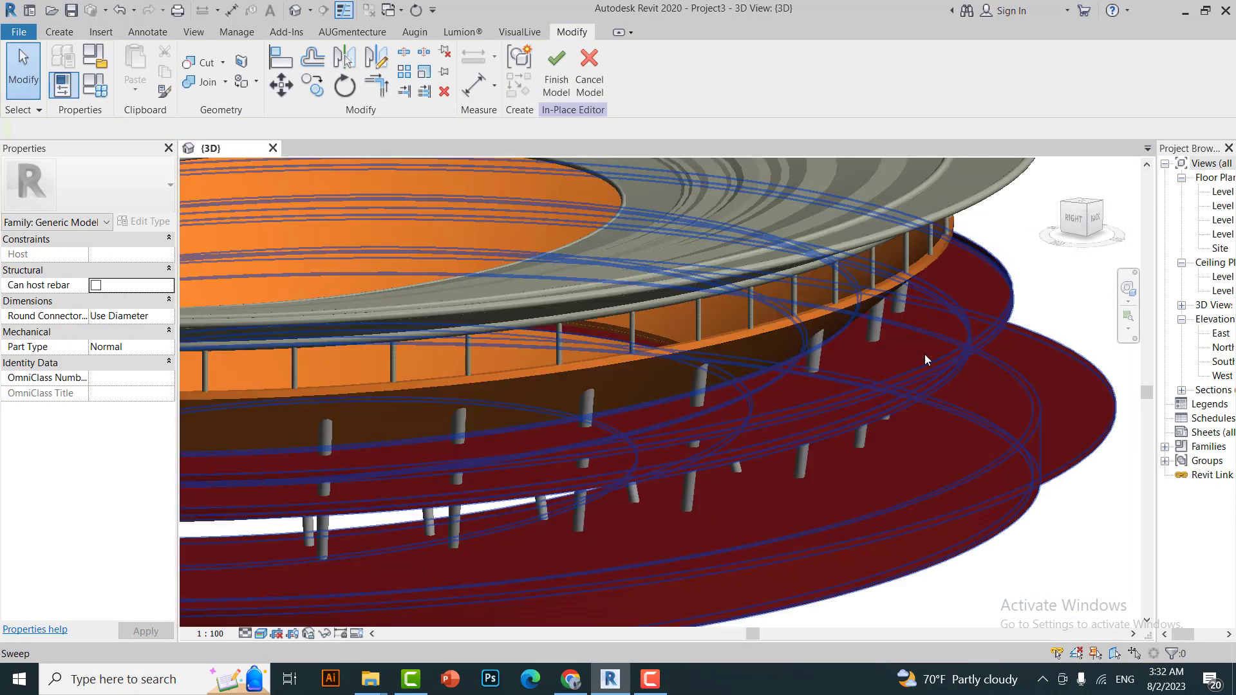
{"action": "scroll", "coordinate": [797, 327], "scroll_direction": "up", "scroll_amount": 1}
{"action": "scroll", "coordinate": [837, 374], "scroll_direction": "up", "scroll_amount": 1}
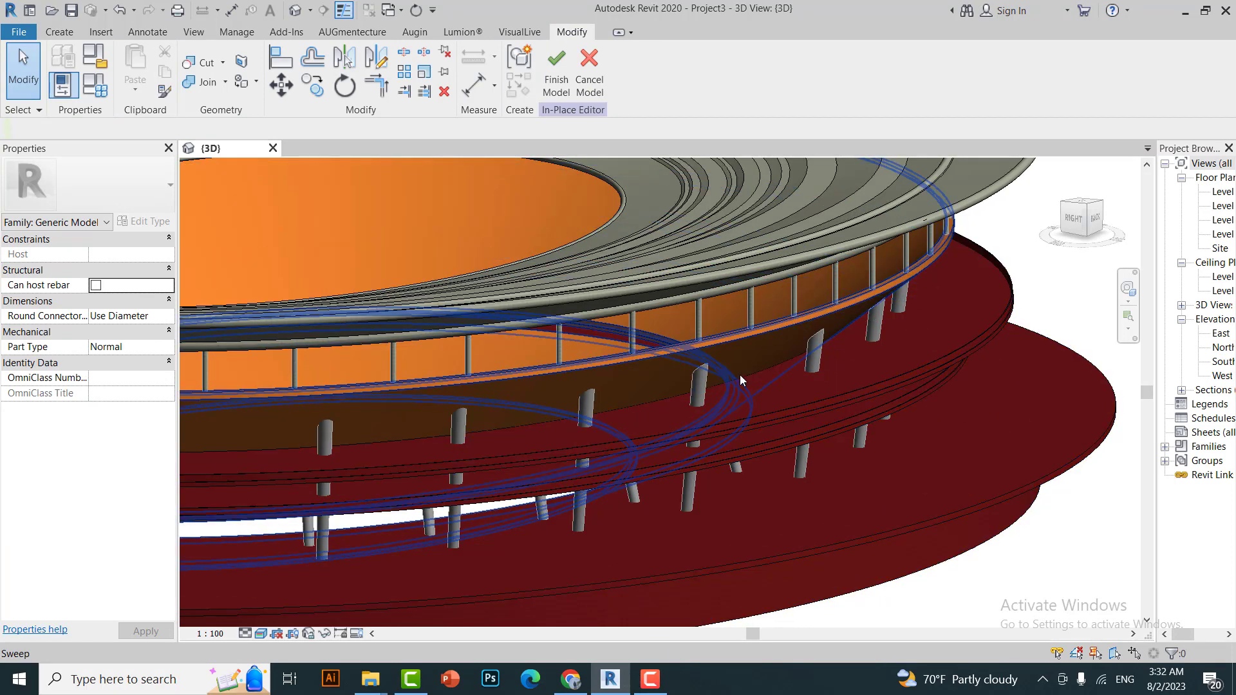
{"action": "scroll", "coordinate": [633, 339], "scroll_direction": "up", "scroll_amount": 2}
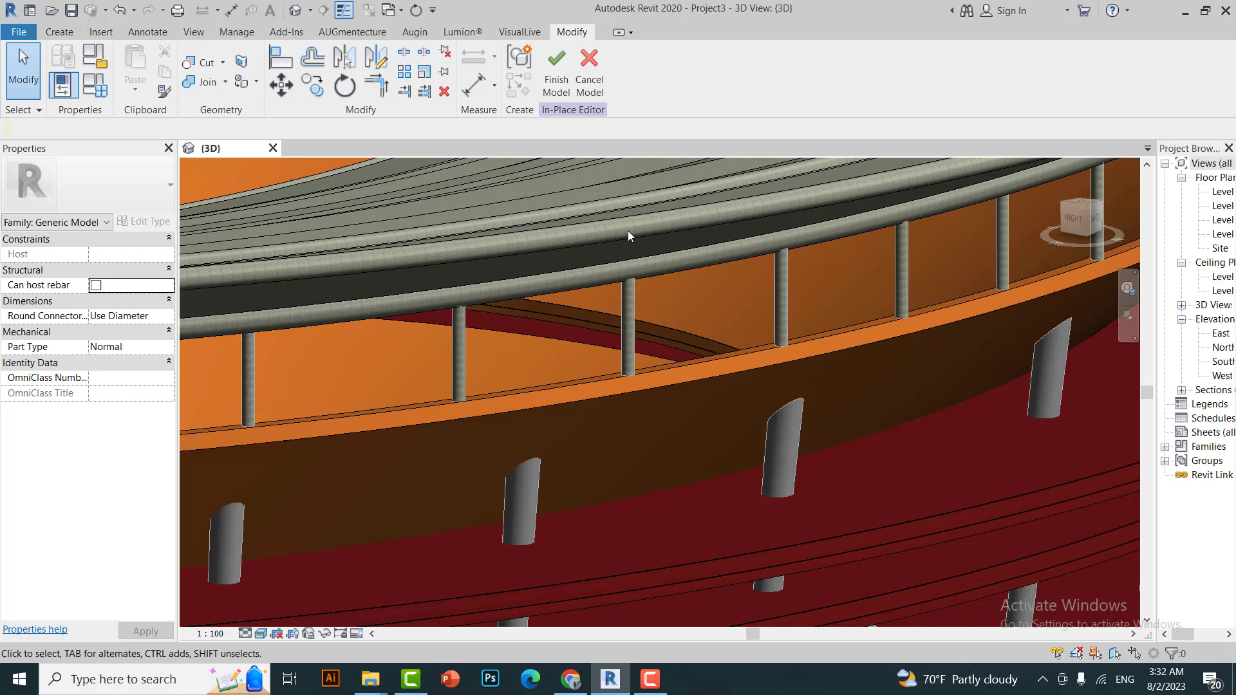
{"action": "left_click", "coordinate": [552, 71]}
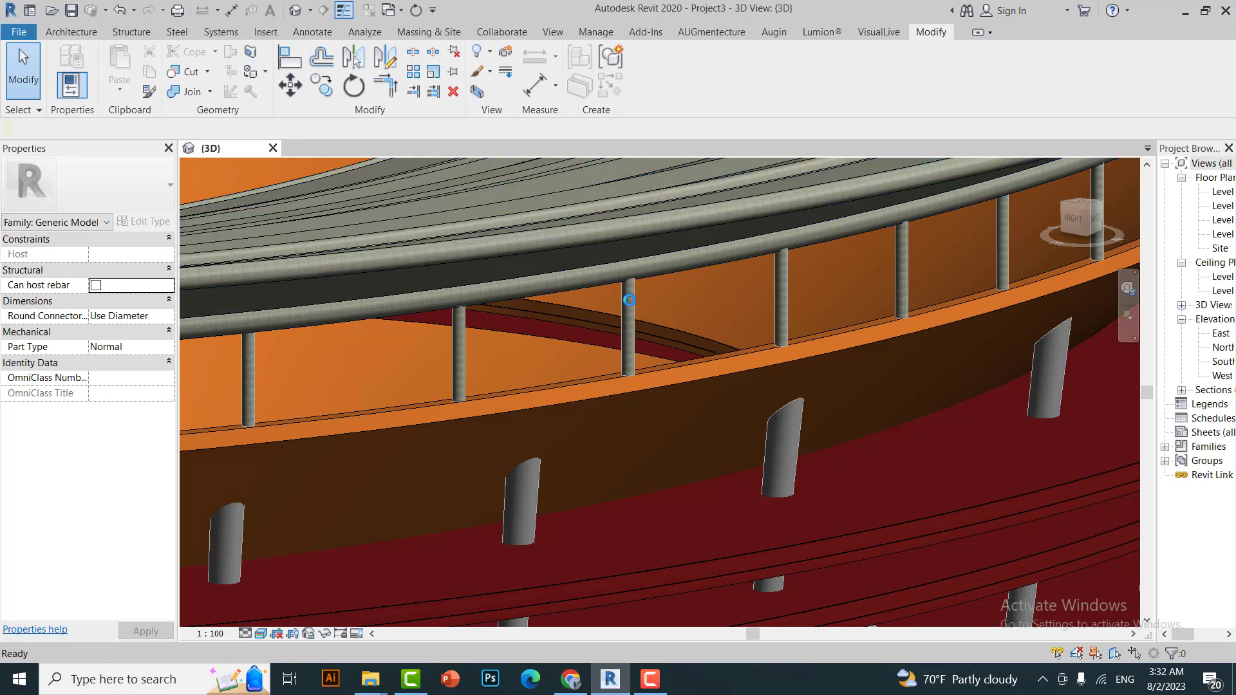
Select all visible instances of the 600 mm round concrete column and zoom out.
{"action": "left_click", "coordinate": [629, 300]}
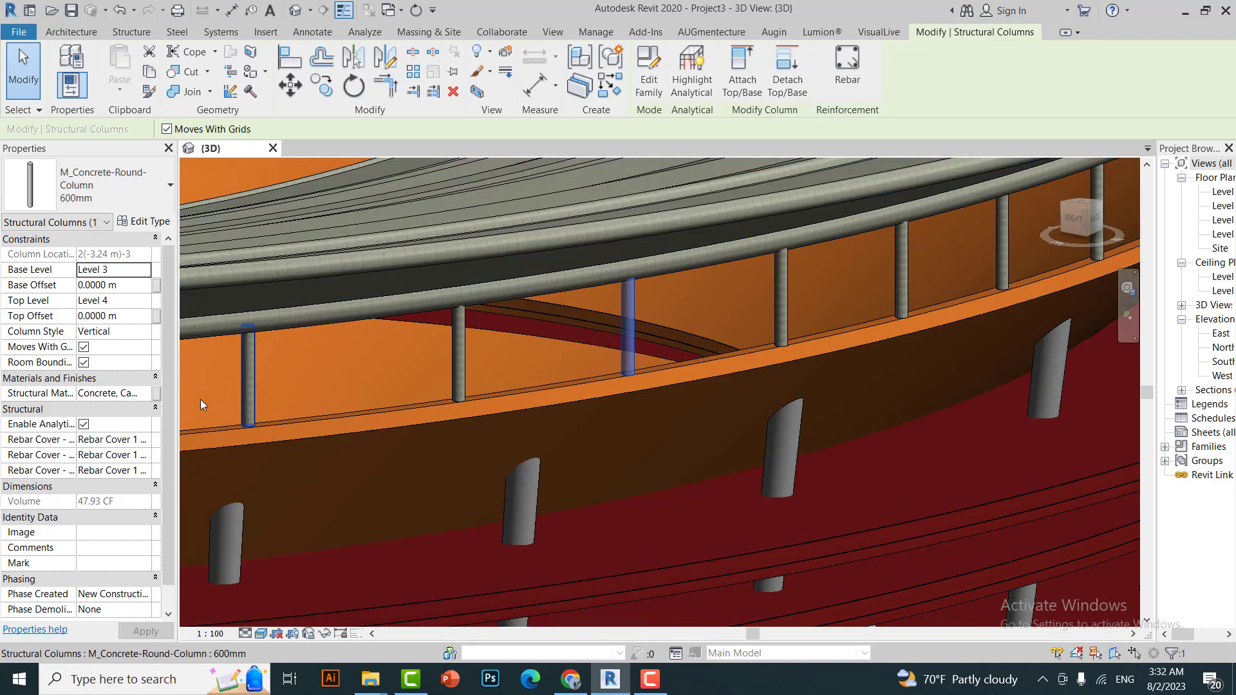
{"action": "right_click", "coordinate": [630, 316]}
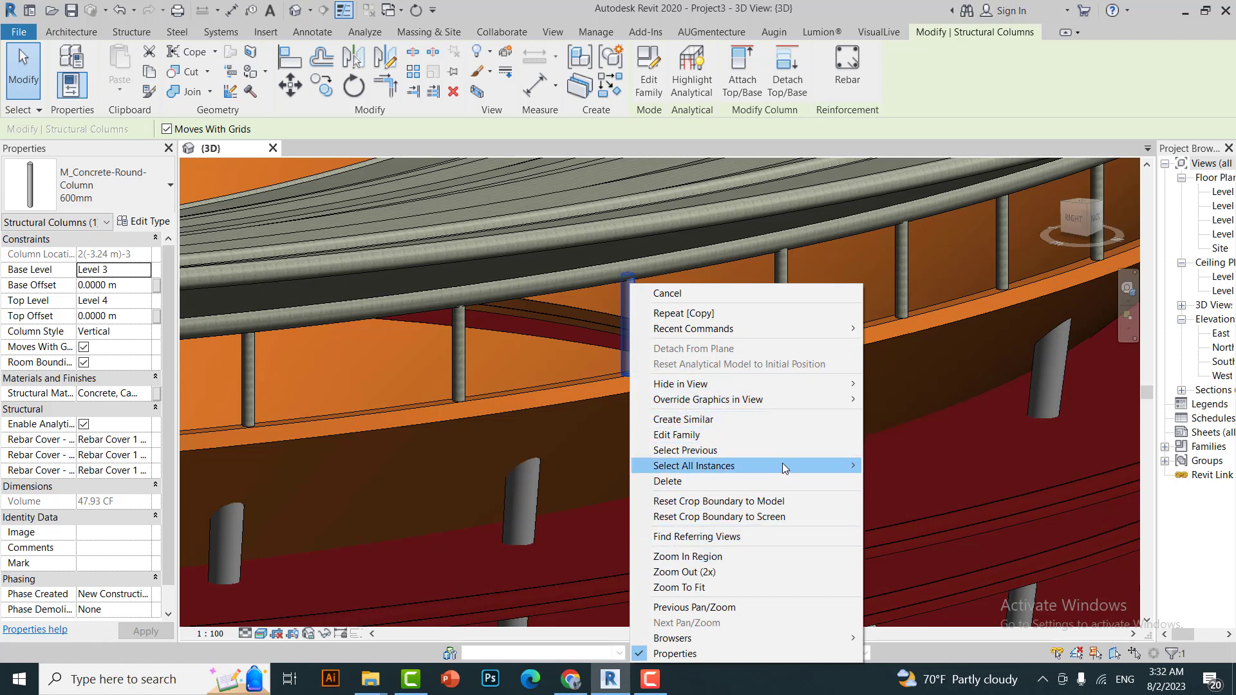
{"action": "left_click", "coordinate": [906, 465]}
{"action": "scroll", "coordinate": [786, 409], "scroll_direction": "down", "scroll_amount": 5}
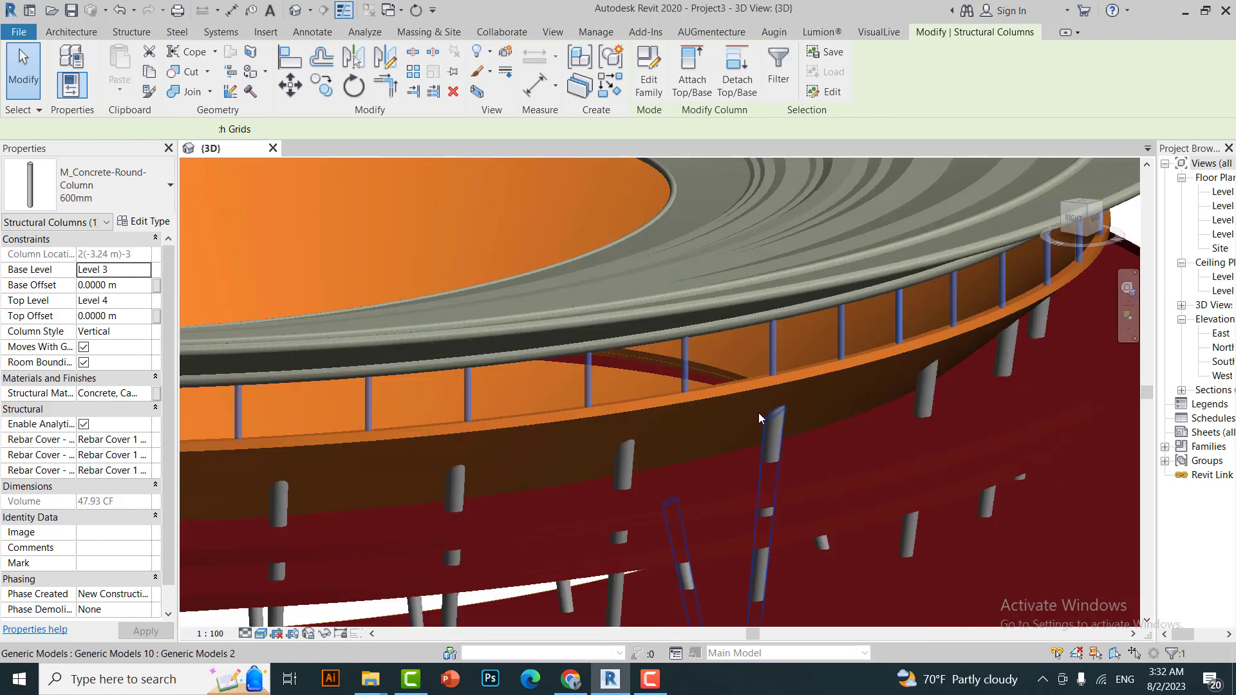
{"action": "scroll", "coordinate": [758, 412], "scroll_direction": "down", "scroll_amount": 3}
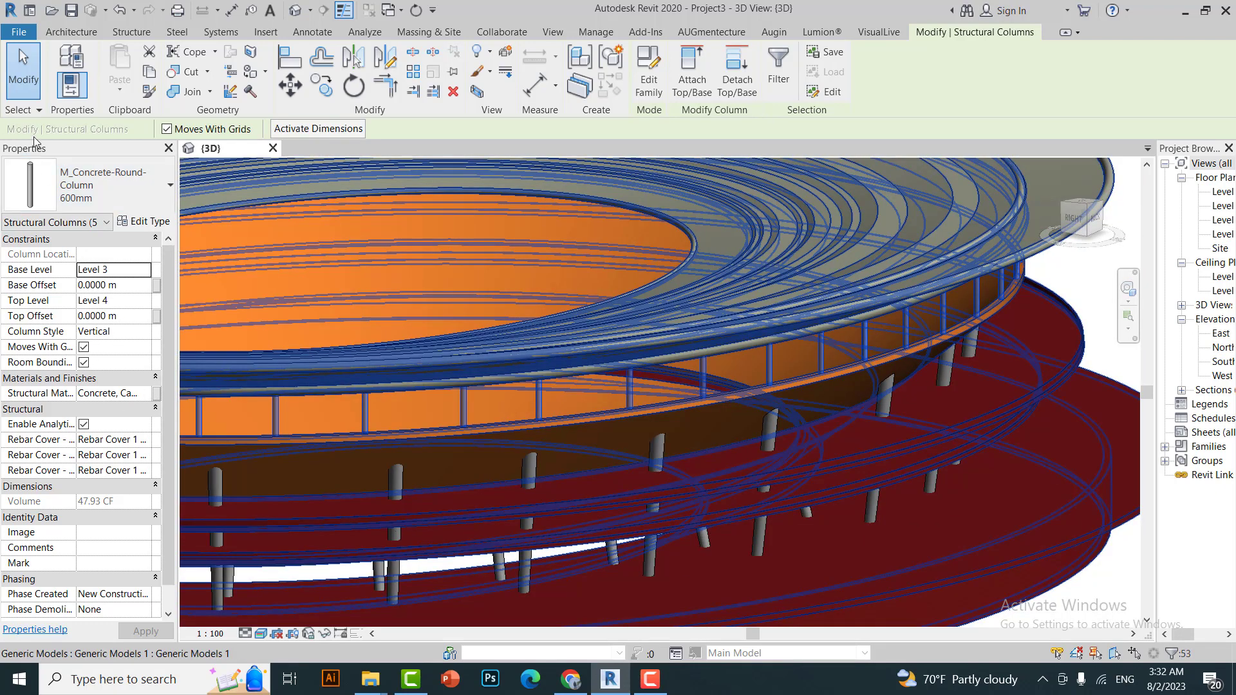
Set the selected columns' structural material to Copper and clear the selection.
{"action": "left_click", "coordinate": [146, 394]}
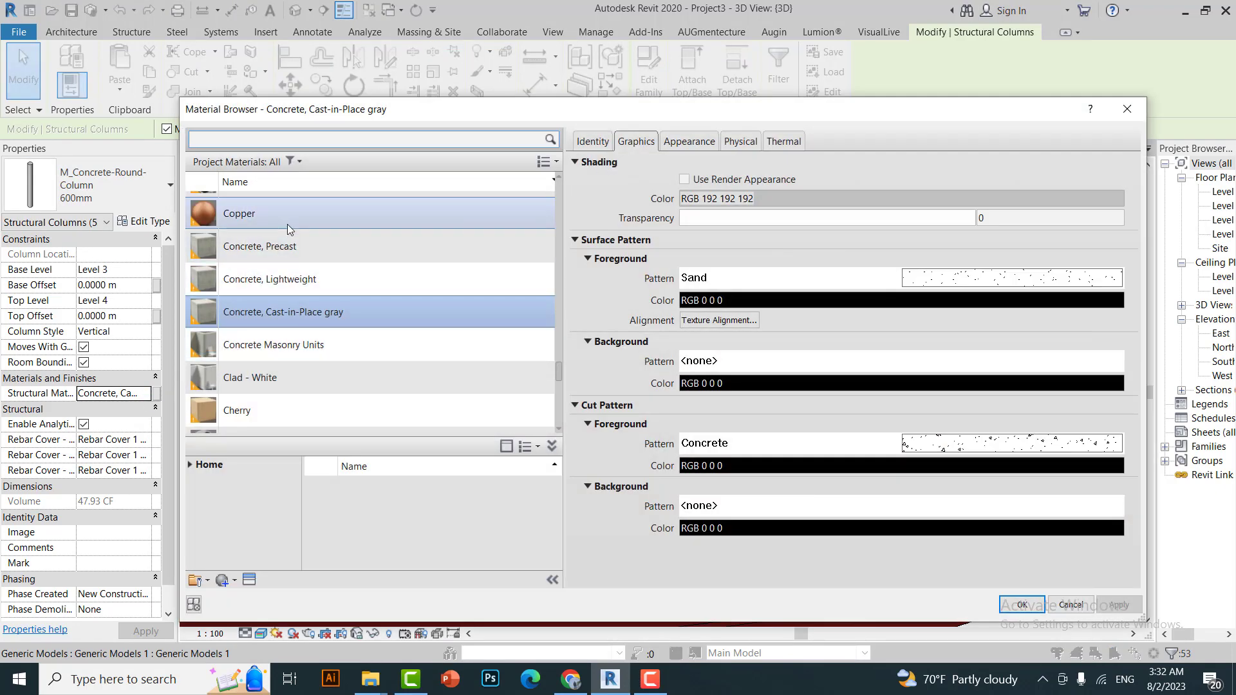
{"action": "left_click", "coordinate": [289, 222]}
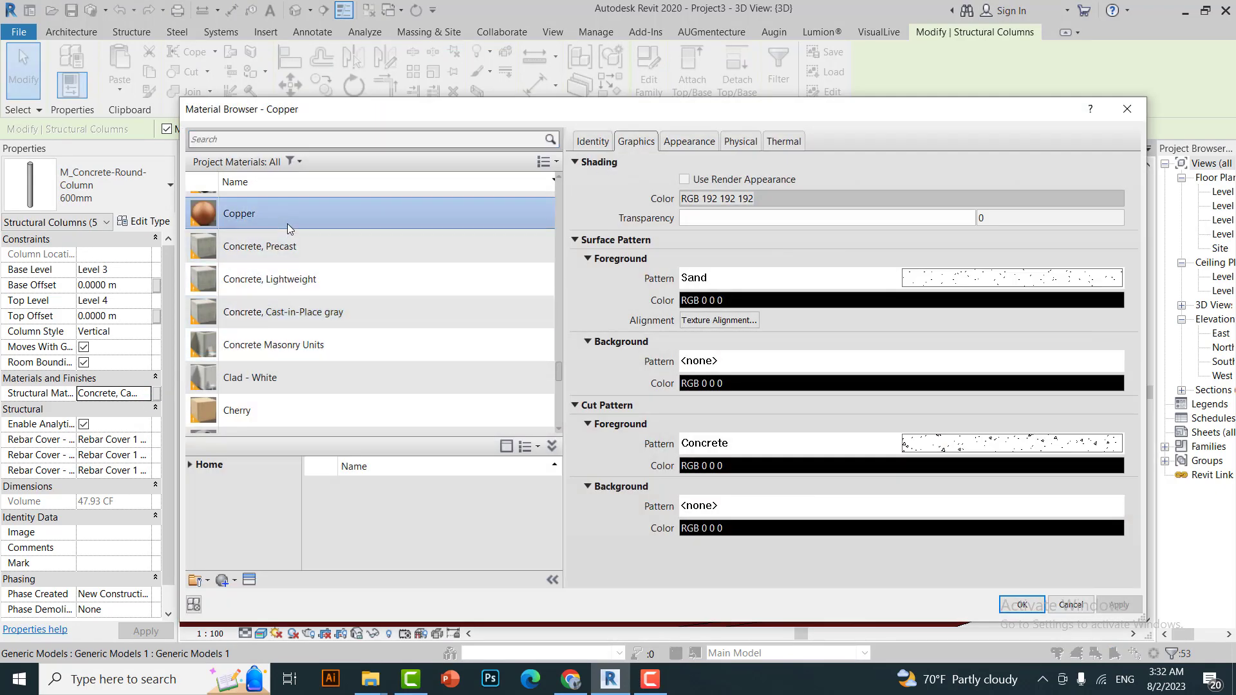
{"action": "left_click", "coordinate": [1022, 605]}
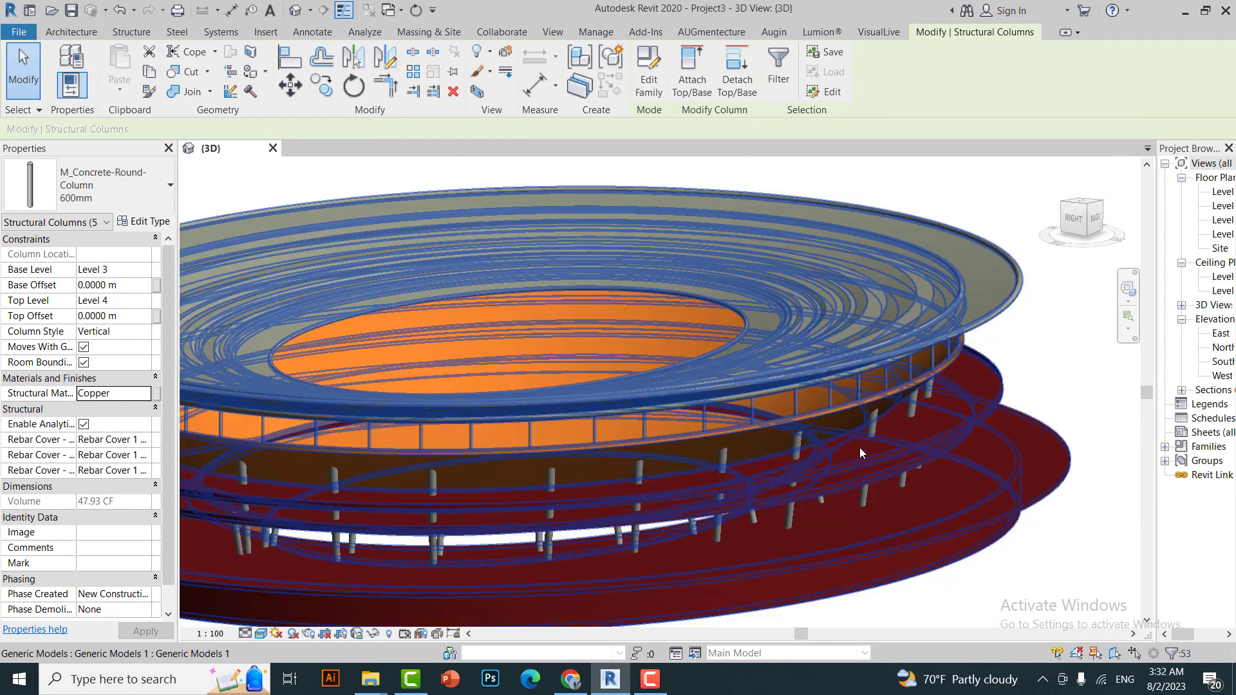
{"action": "key", "text": "Escape"}
Zoom around the stadium and select one of the in-place support models.
{"action": "scroll", "coordinate": [647, 438], "scroll_direction": "up", "scroll_amount": 2}
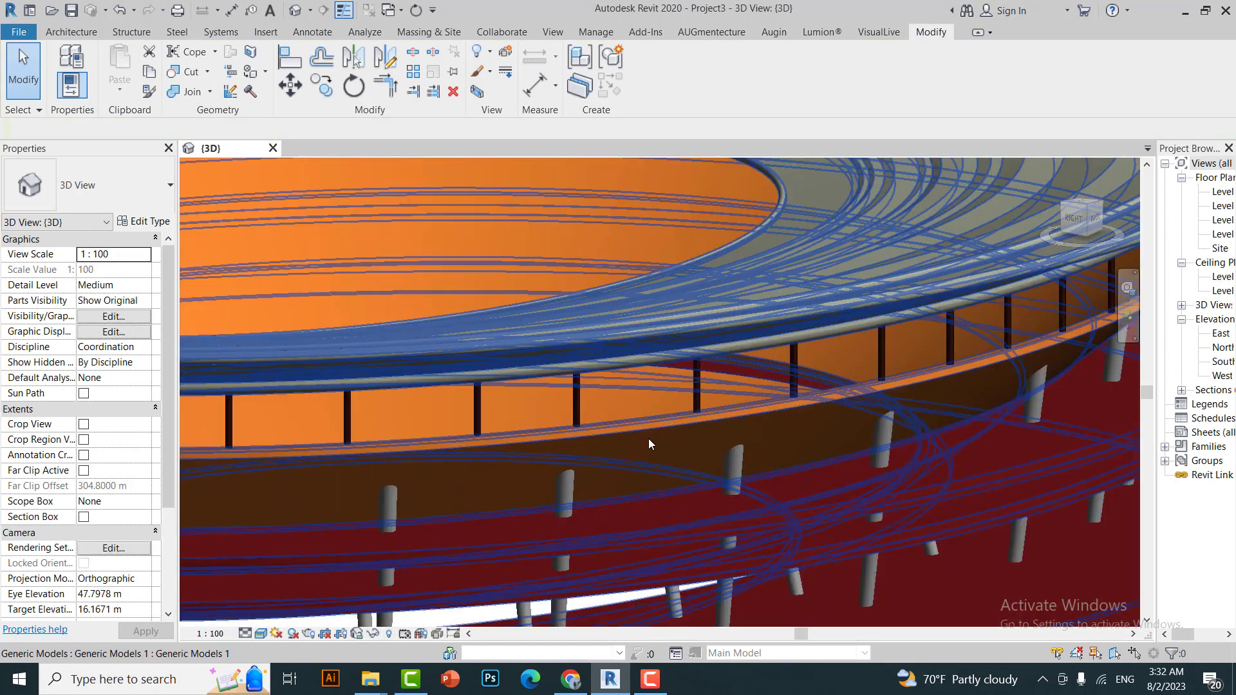
{"action": "scroll", "coordinate": [559, 425], "scroll_direction": "up", "scroll_amount": 3}
{"action": "scroll", "coordinate": [602, 385], "scroll_direction": "up", "scroll_amount": 2}
{"action": "scroll", "coordinate": [600, 386], "scroll_direction": "down", "scroll_amount": 1}
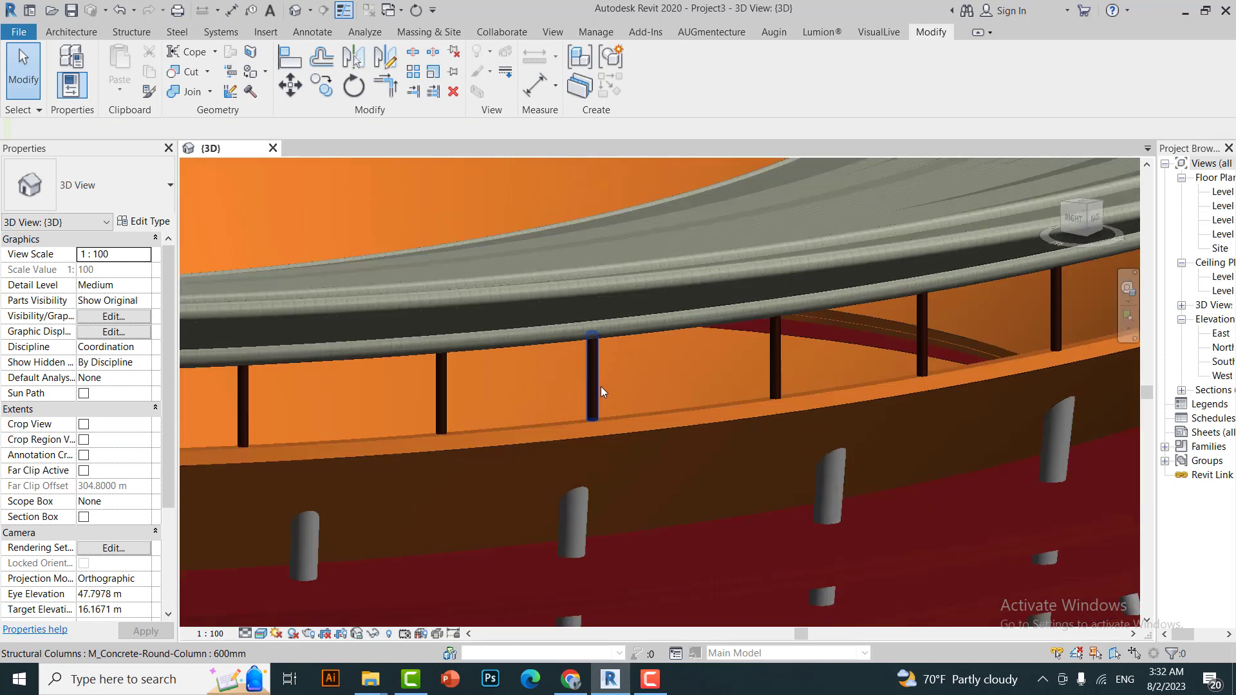
{"action": "scroll", "coordinate": [600, 399], "scroll_direction": "down", "scroll_amount": 2}
{"action": "scroll", "coordinate": [595, 425], "scroll_direction": "down", "scroll_amount": 1}
{"action": "scroll", "coordinate": [588, 451], "scroll_direction": "down", "scroll_amount": 1}
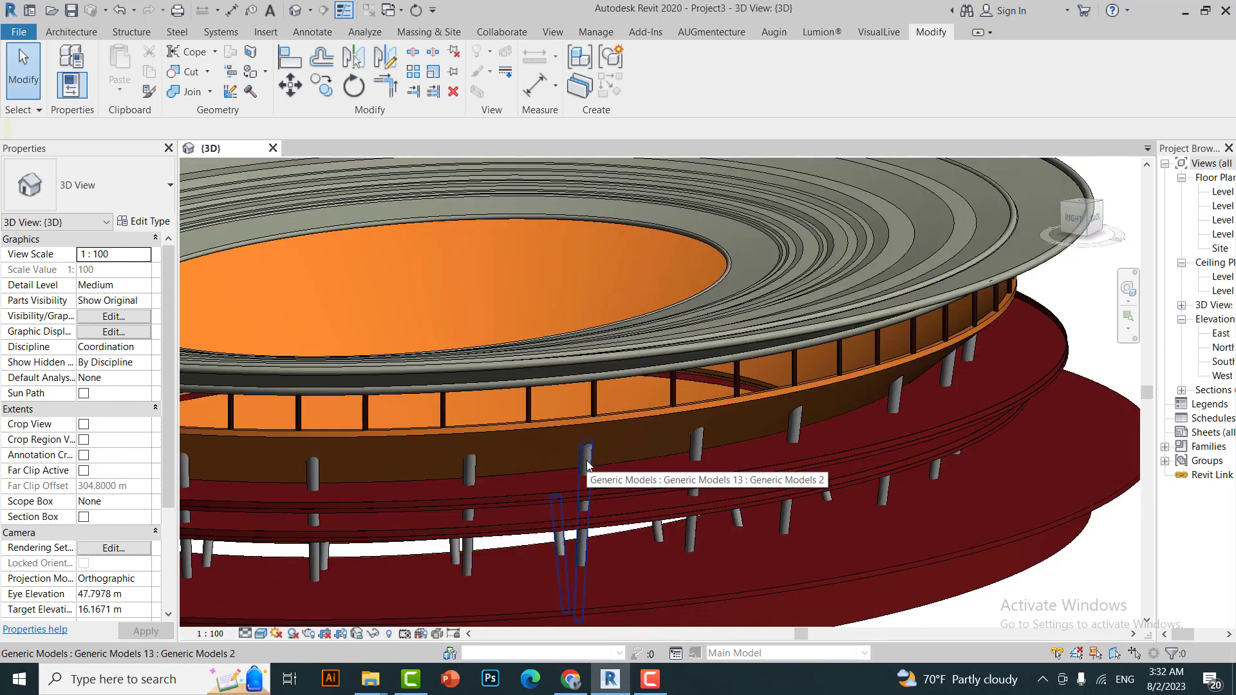
{"action": "left_click", "coordinate": [586, 461]}
Edit the support model, set its blend material to Damp-proofing, and finish the model.
{"action": "double_click", "coordinate": [586, 461]}
{"action": "scroll", "coordinate": [600, 403], "scroll_direction": "down", "scroll_amount": 1}
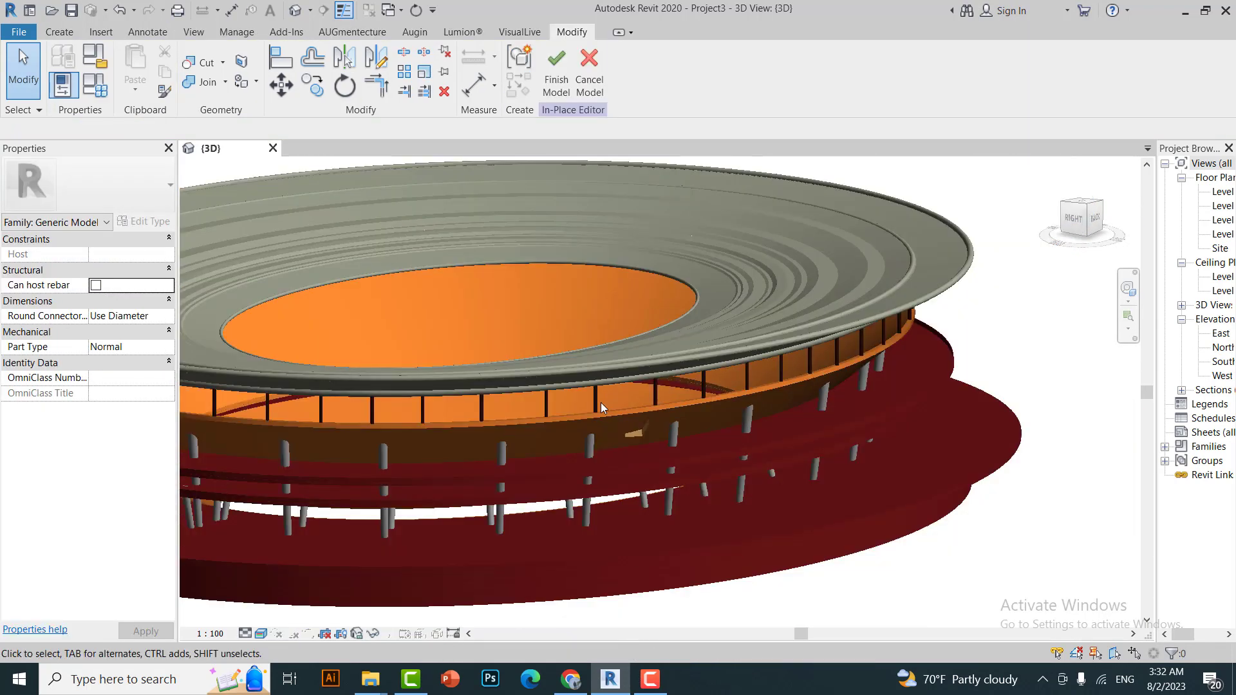
{"action": "scroll", "coordinate": [594, 485], "scroll_direction": "down", "scroll_amount": 1}
{"action": "scroll", "coordinate": [593, 468], "scroll_direction": "up", "scroll_amount": 3}
{"action": "left_click", "coordinate": [593, 480]}
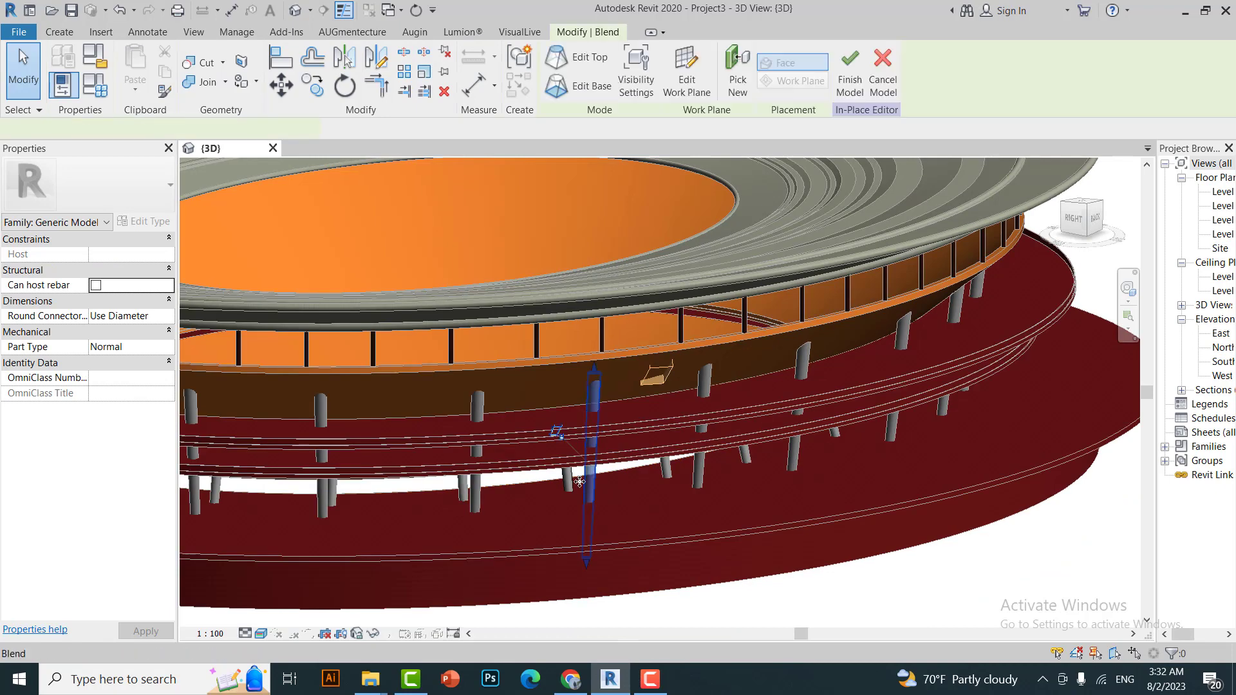
{"action": "left_click", "coordinate": [129, 362]}
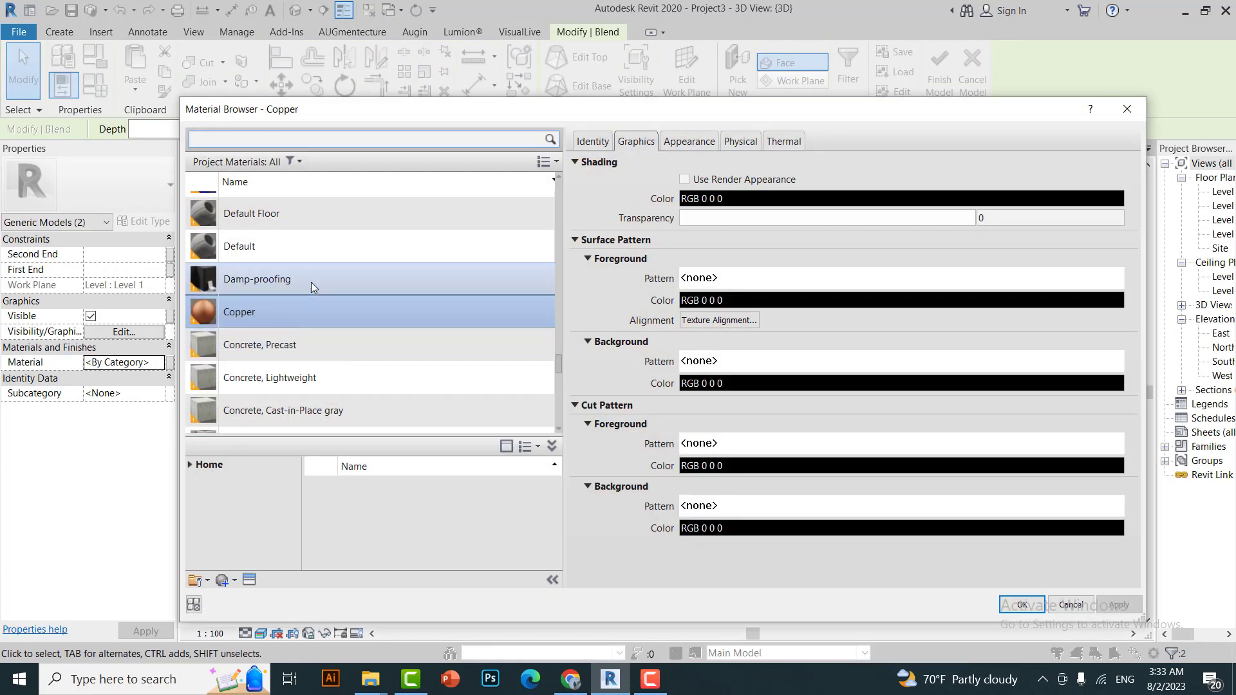
{"action": "left_click", "coordinate": [311, 281]}
{"action": "left_click", "coordinate": [1021, 605]}
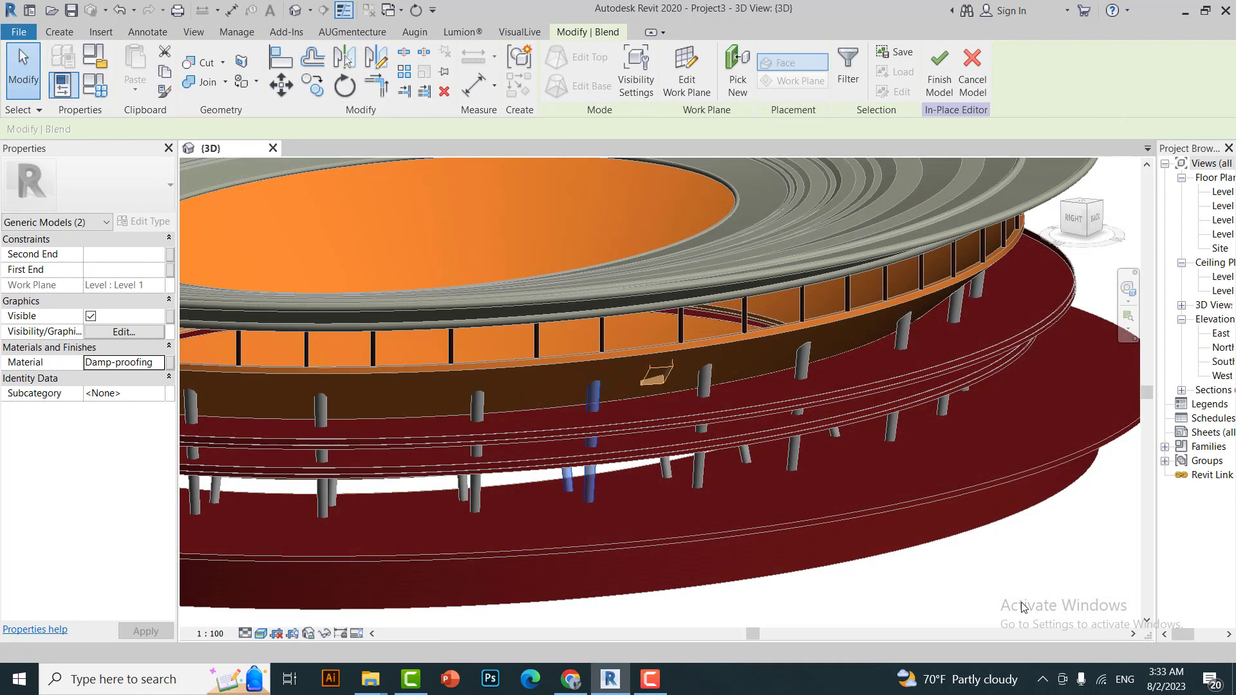
{"action": "left_click", "coordinate": [939, 71]}
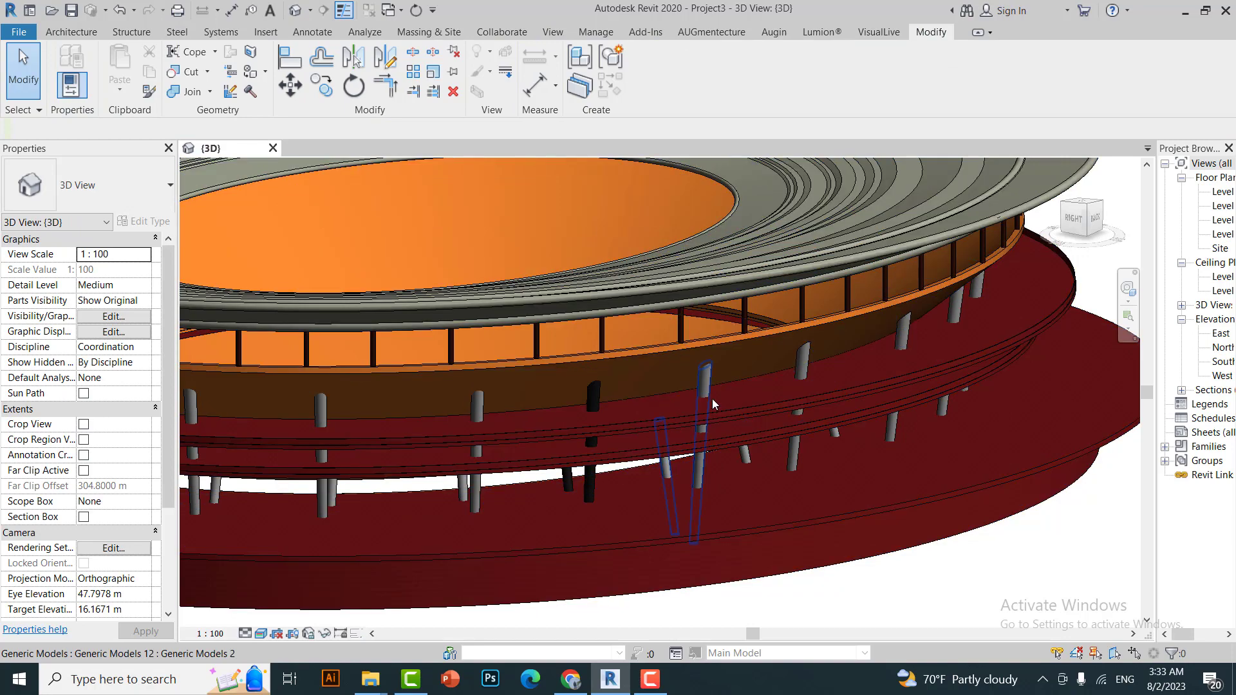
{"action": "scroll", "coordinate": [827, 353], "scroll_direction": "down", "scroll_amount": 1}
{"action": "scroll", "coordinate": [800, 372], "scroll_direction": "down", "scroll_amount": 1}
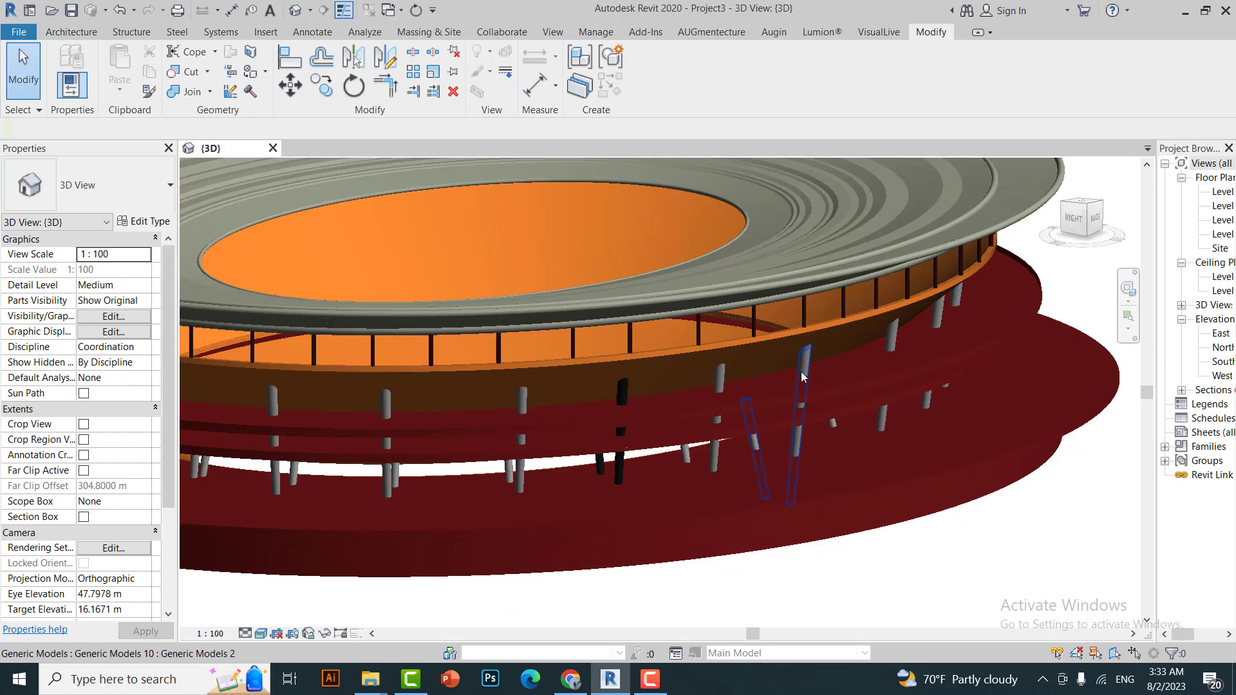
{"action": "scroll", "coordinate": [740, 373], "scroll_direction": "down", "scroll_amount": 2}
{"action": "scroll", "coordinate": [672, 379], "scroll_direction": "up", "scroll_amount": 3}
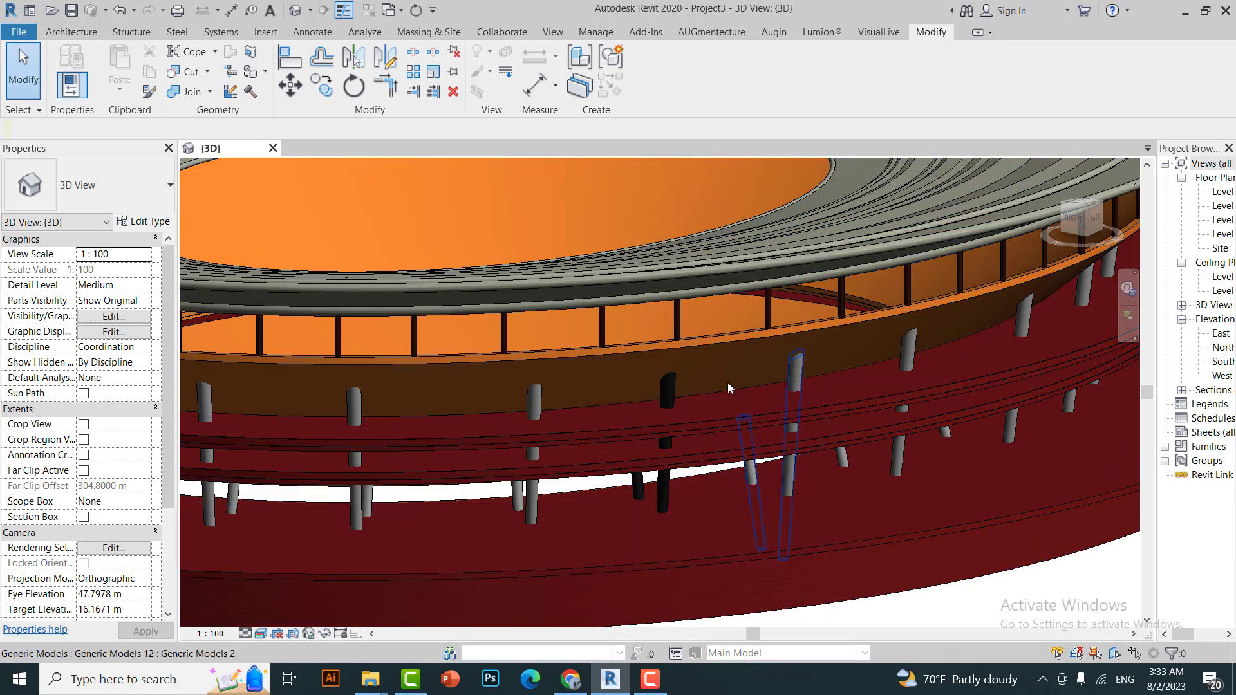
{"action": "left_click", "coordinate": [654, 395]}
{"action": "right_click", "coordinate": [659, 395]}
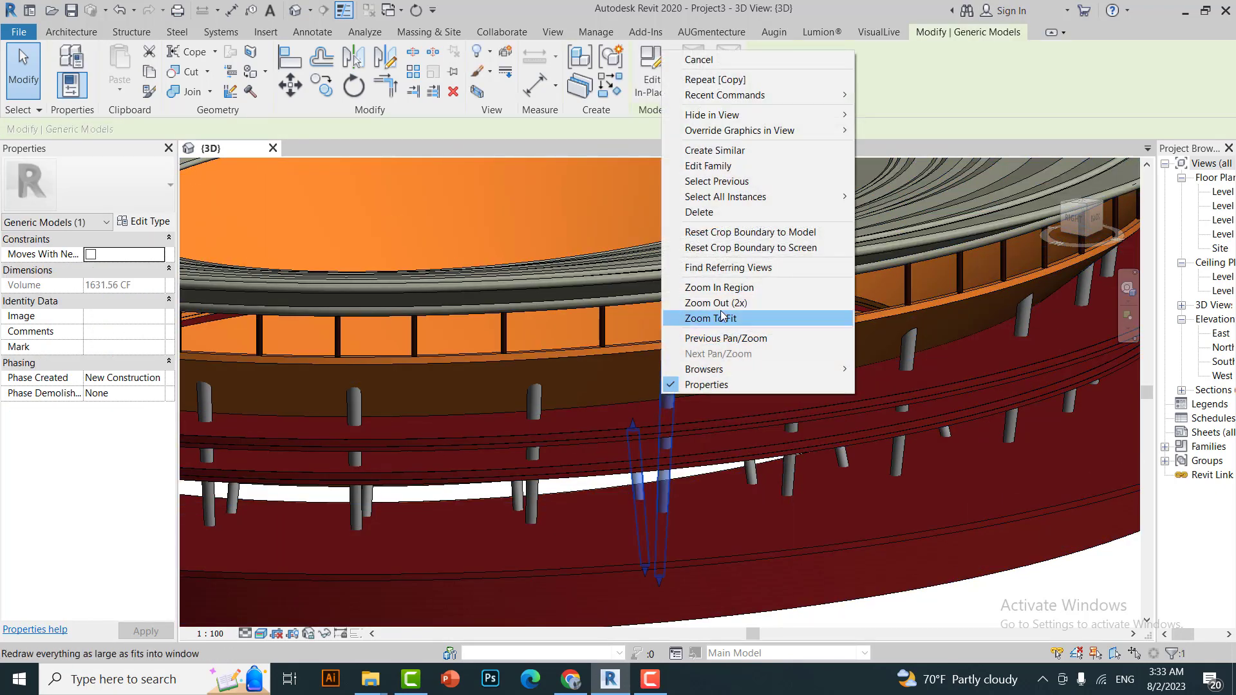
{"action": "mouse_move", "coordinate": [725, 195]}
{"action": "left_click", "coordinate": [886, 194]}
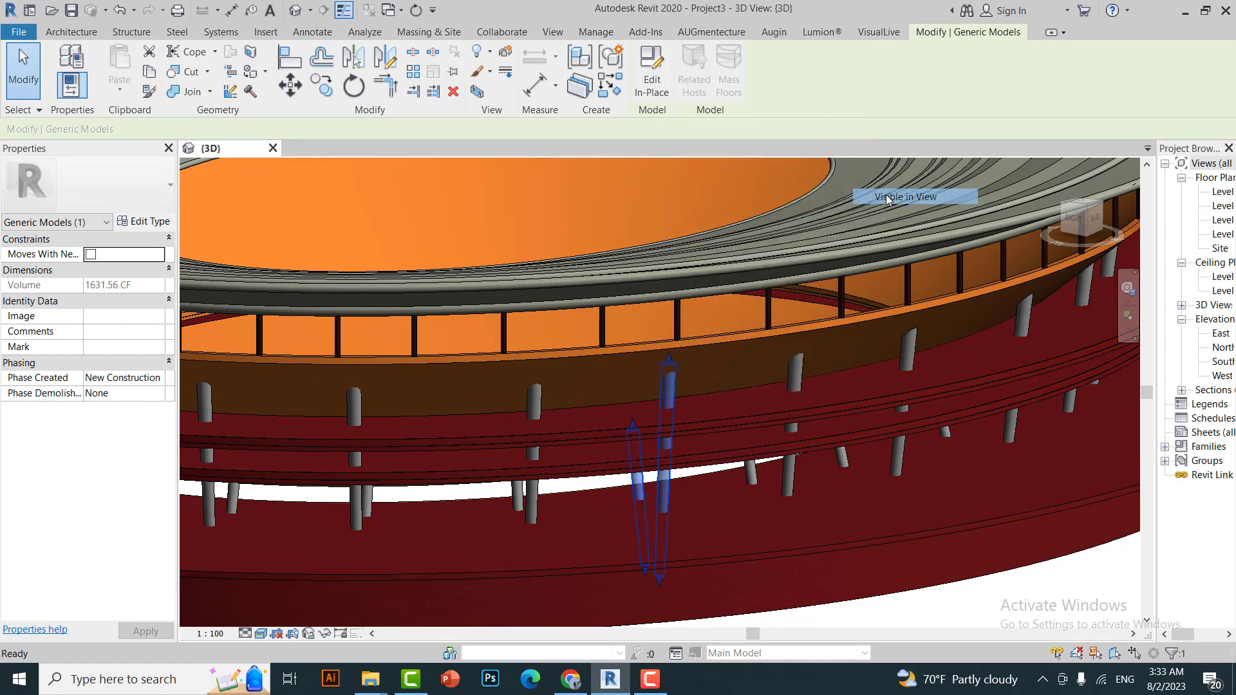
{"action": "scroll", "coordinate": [733, 392], "scroll_direction": "down", "scroll_amount": 3}
{"action": "scroll", "coordinate": [725, 381], "scroll_direction": "down", "scroll_amount": 3}
{"action": "key", "text": "Escape"}
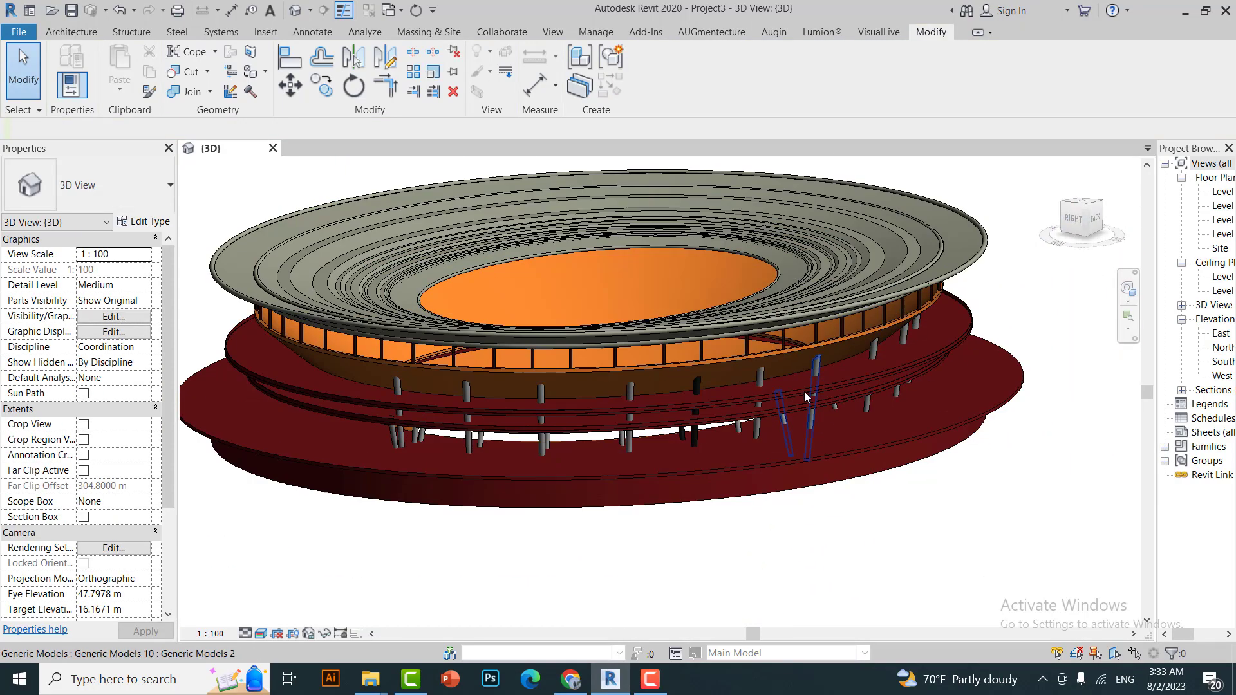
{"action": "left_click_drag", "start_coordinate": [1097, 217], "coordinate": [1062, 216]}
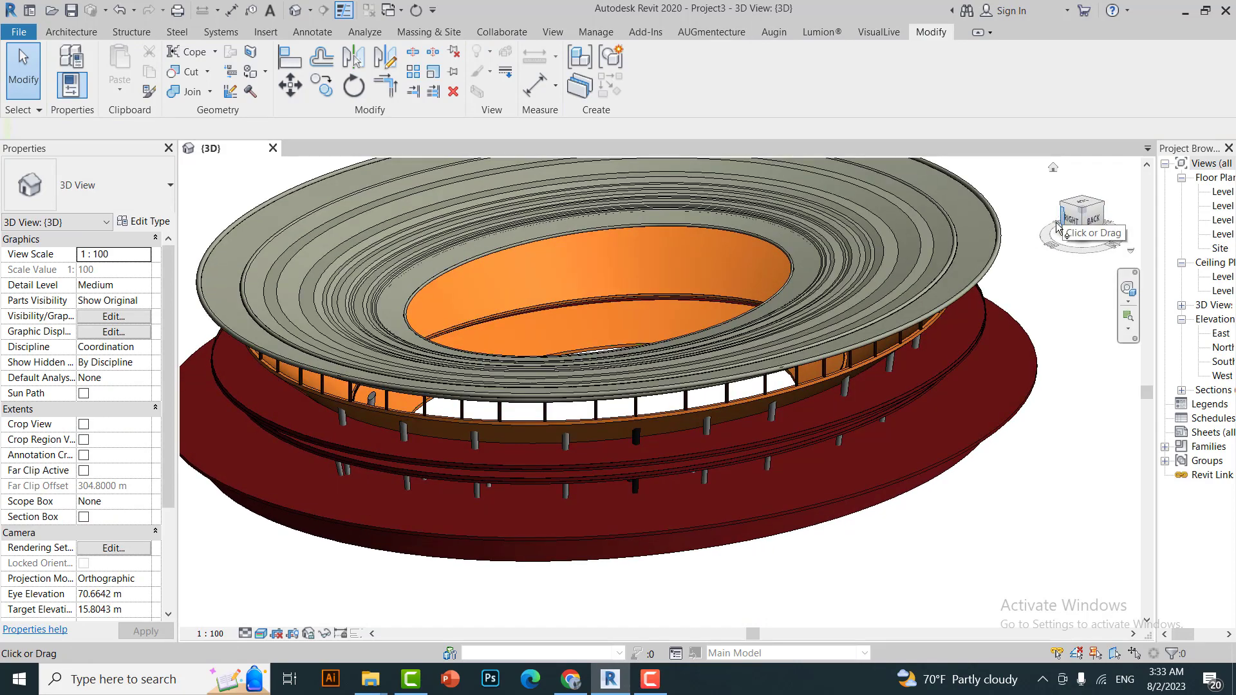
{"action": "scroll", "coordinate": [720, 493], "scroll_direction": "up", "scroll_amount": 2}
{"action": "scroll", "coordinate": [746, 485], "scroll_direction": "up", "scroll_amount": 2}
{"action": "scroll", "coordinate": [557, 461], "scroll_direction": "down", "scroll_amount": 4}
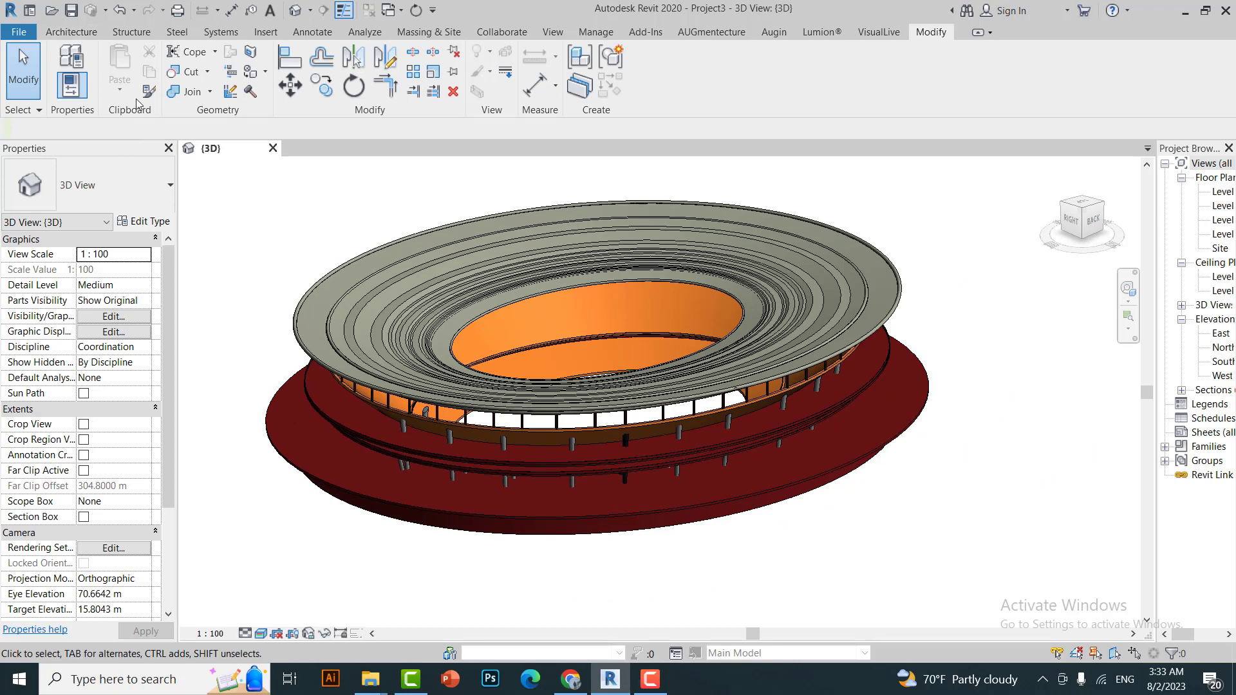
Draw a test wall below the stadium and place a single-flush door in it.
{"action": "left_click", "coordinate": [71, 31]}
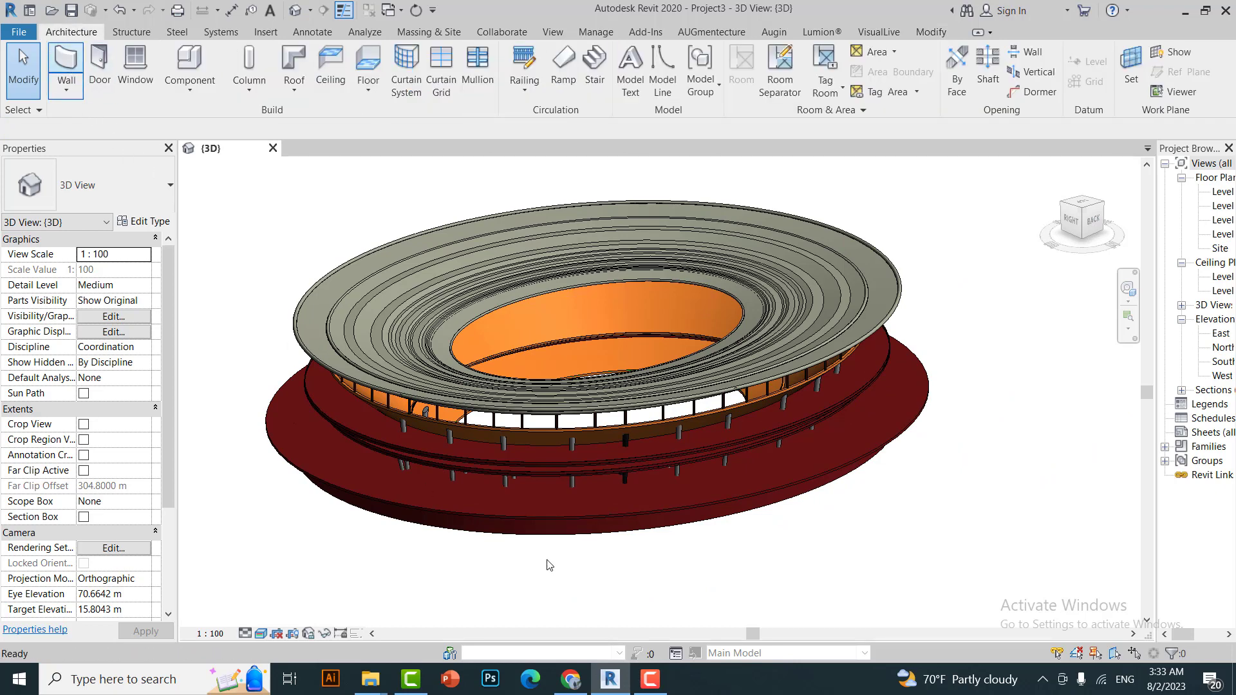
{"action": "left_click", "coordinate": [555, 580]}
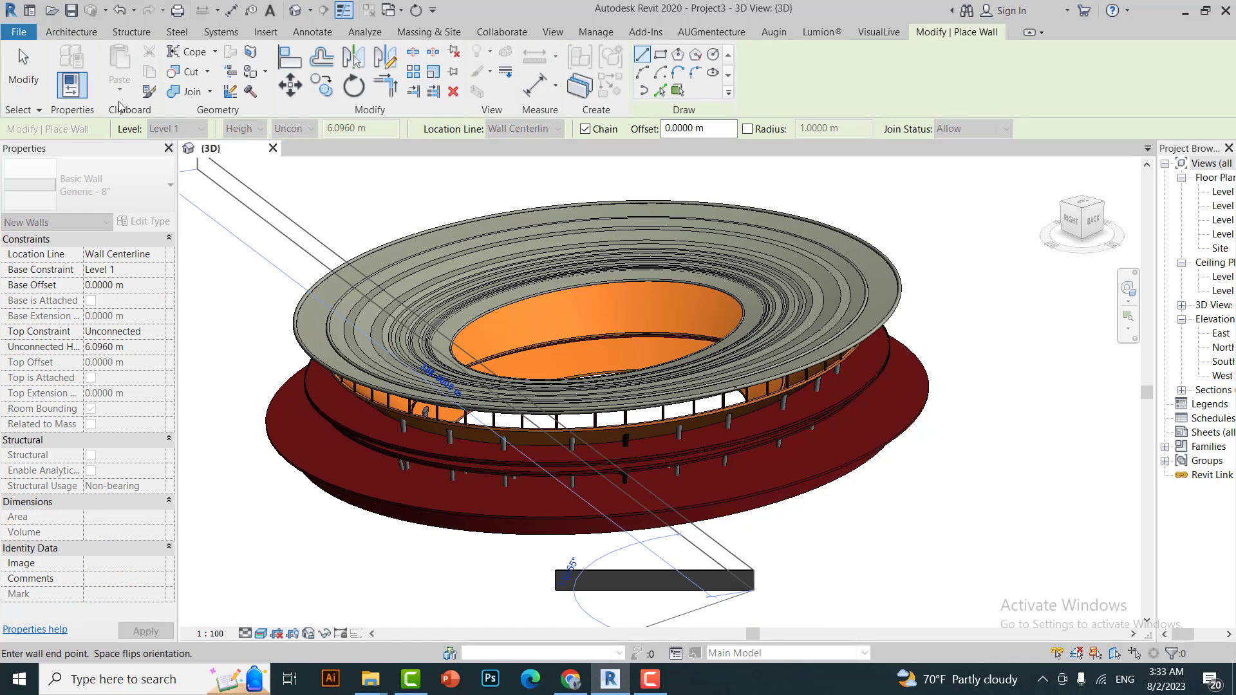
{"action": "left_click", "coordinate": [71, 32]}
{"action": "left_click", "coordinate": [97, 64]}
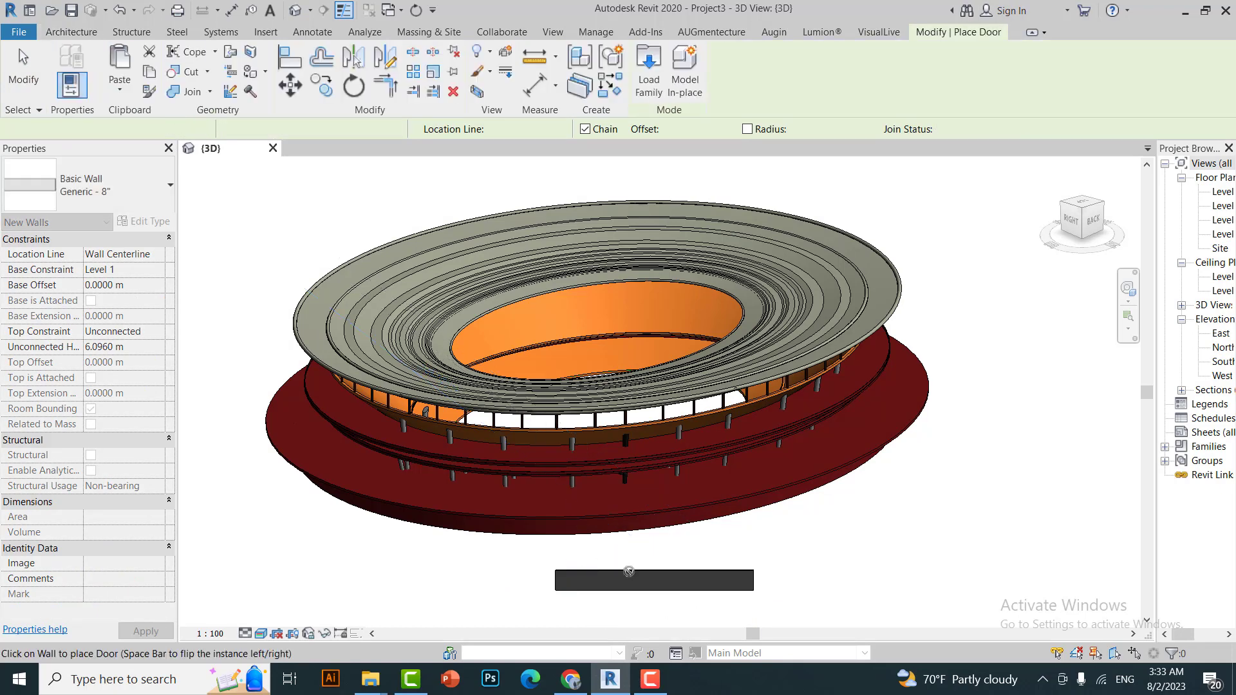
{"action": "scroll", "coordinate": [629, 571], "scroll_direction": "up", "scroll_amount": 3}
{"action": "scroll", "coordinate": [641, 565], "scroll_direction": "up", "scroll_amount": 3}
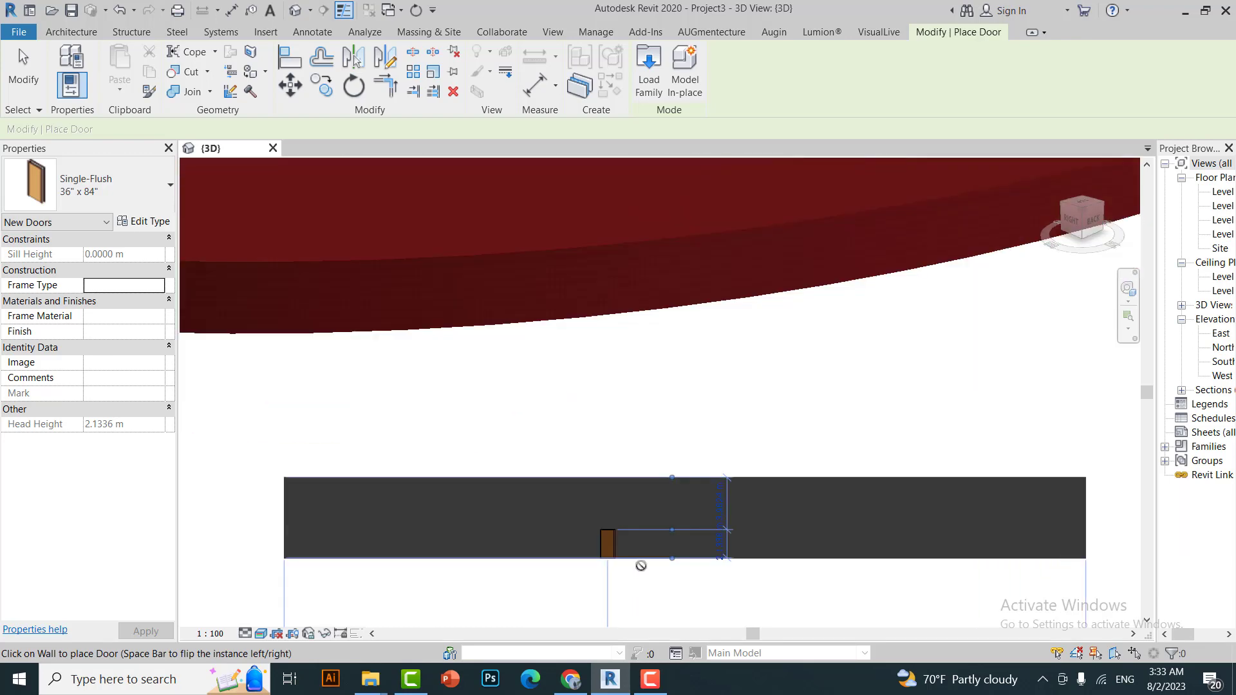
{"action": "scroll", "coordinate": [641, 565], "scroll_direction": "up", "scroll_amount": 2}
{"action": "left_click", "coordinate": [71, 32]}
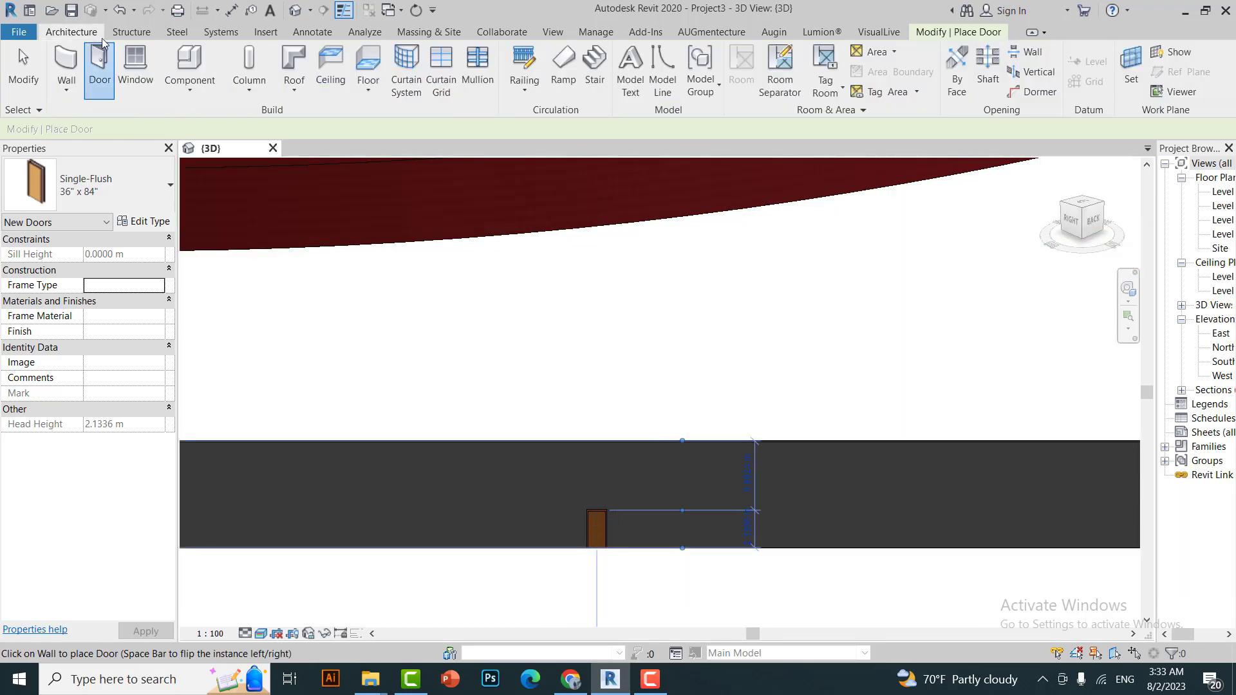
Place a 41" x 53" double casement window beside the door and select it.
{"action": "left_click", "coordinate": [152, 57]}
{"action": "left_click", "coordinate": [107, 190]}
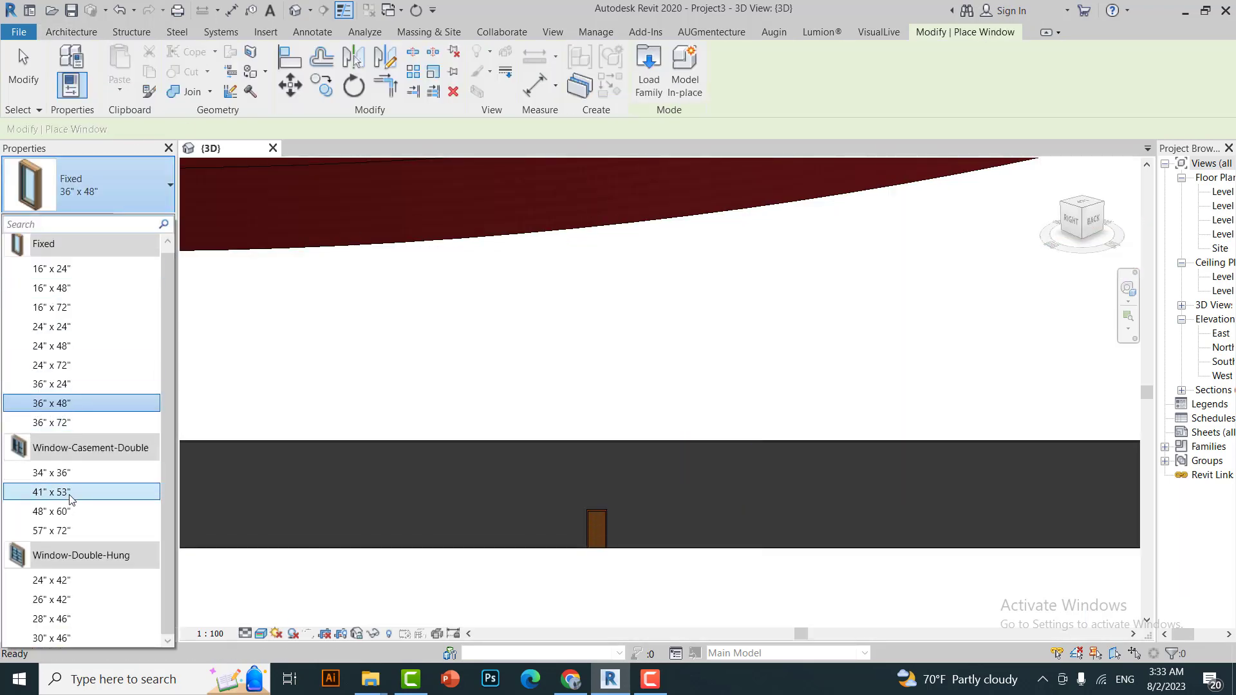
{"action": "left_click", "coordinate": [71, 494]}
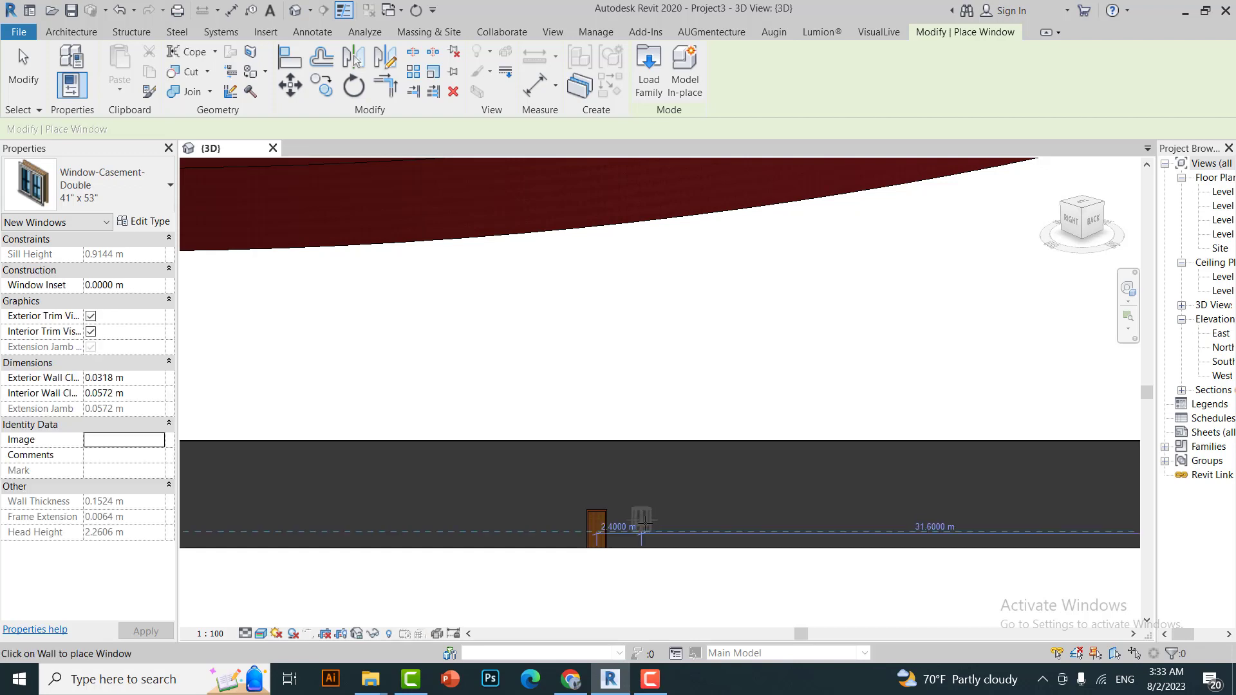
{"action": "left_click", "coordinate": [641, 541]}
{"action": "scroll", "coordinate": [642, 564], "scroll_direction": "up", "scroll_amount": 5}
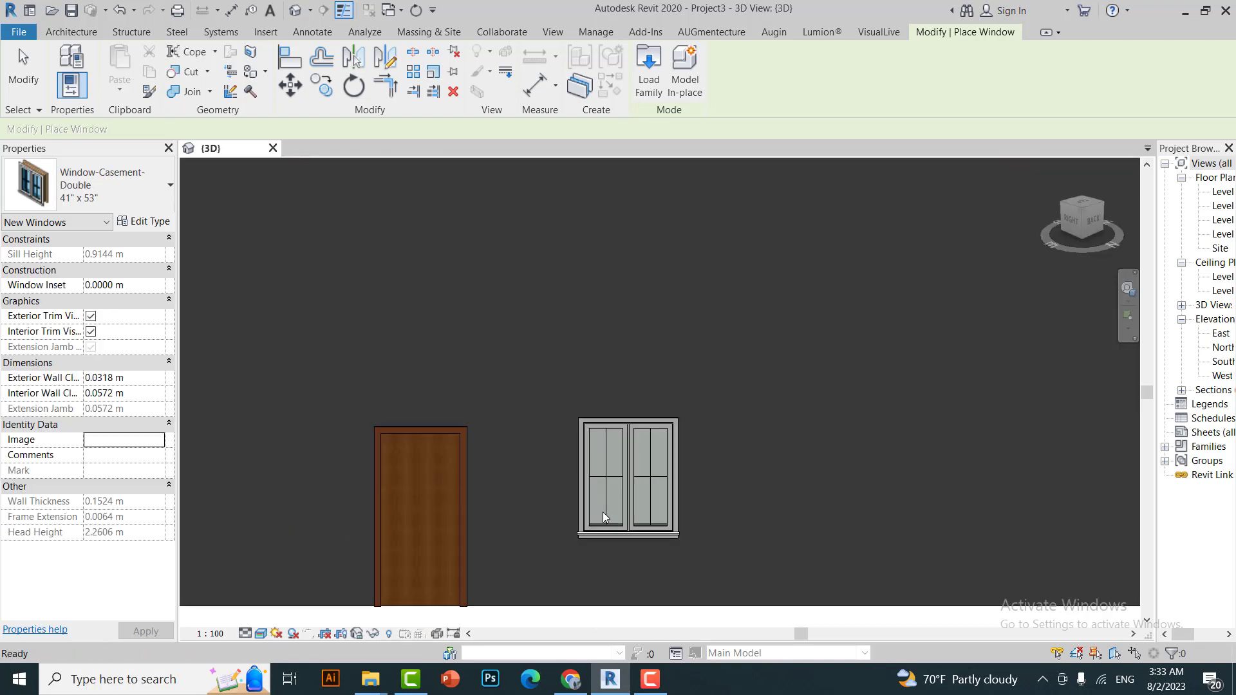
{"action": "key", "text": "Escape"}
{"action": "key", "text": "Escape"}
{"action": "left_click", "coordinate": [609, 493]}
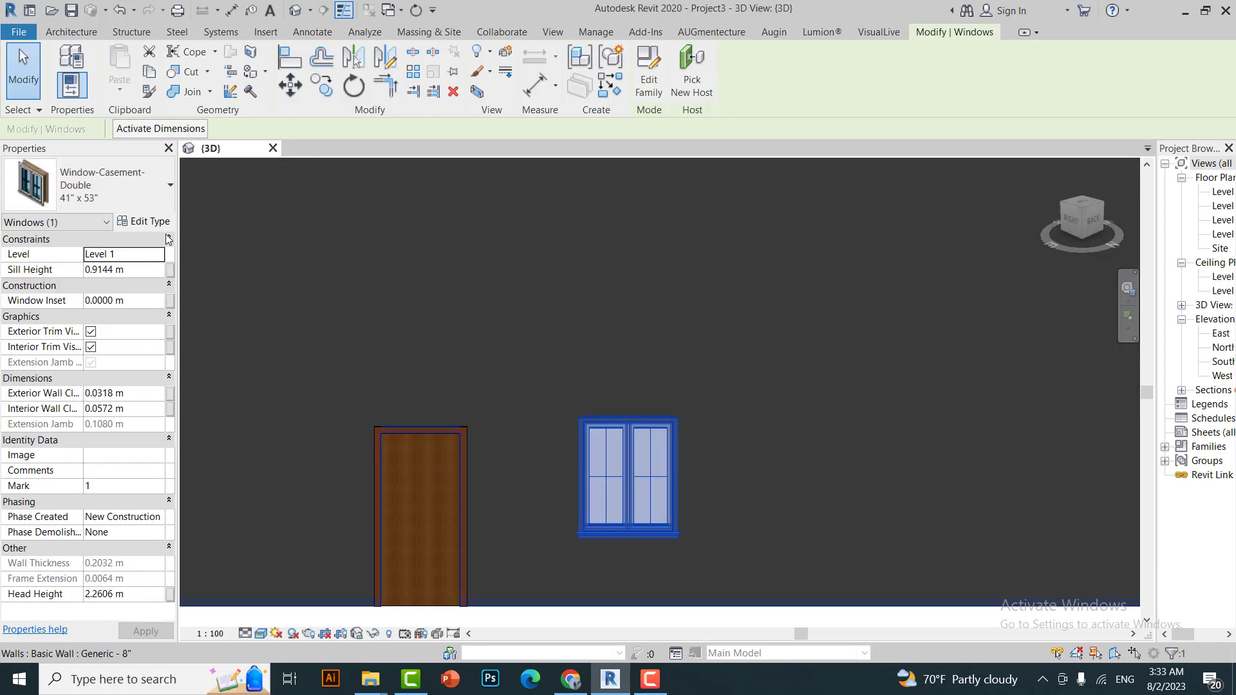
{"action": "left_click", "coordinate": [146, 227]}
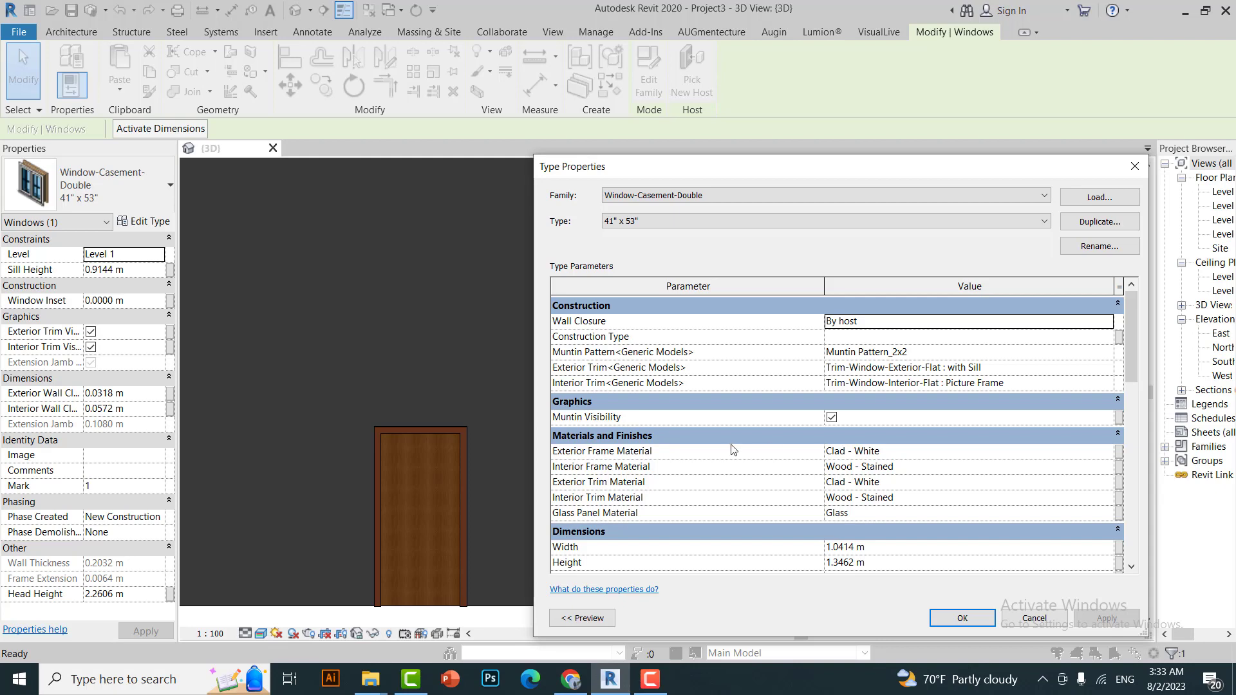
{"action": "left_click_drag", "start_coordinate": [713, 166], "coordinate": [991, 145]}
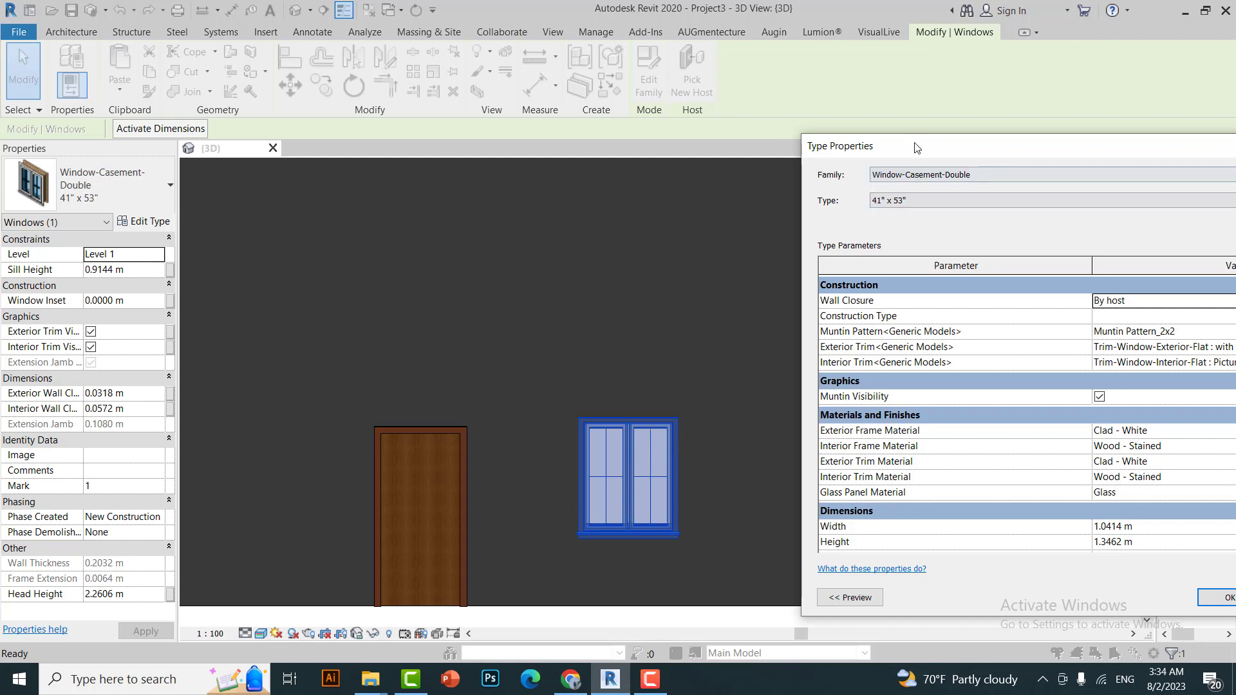
{"action": "left_click_drag", "start_coordinate": [921, 145], "coordinate": [559, 141]}
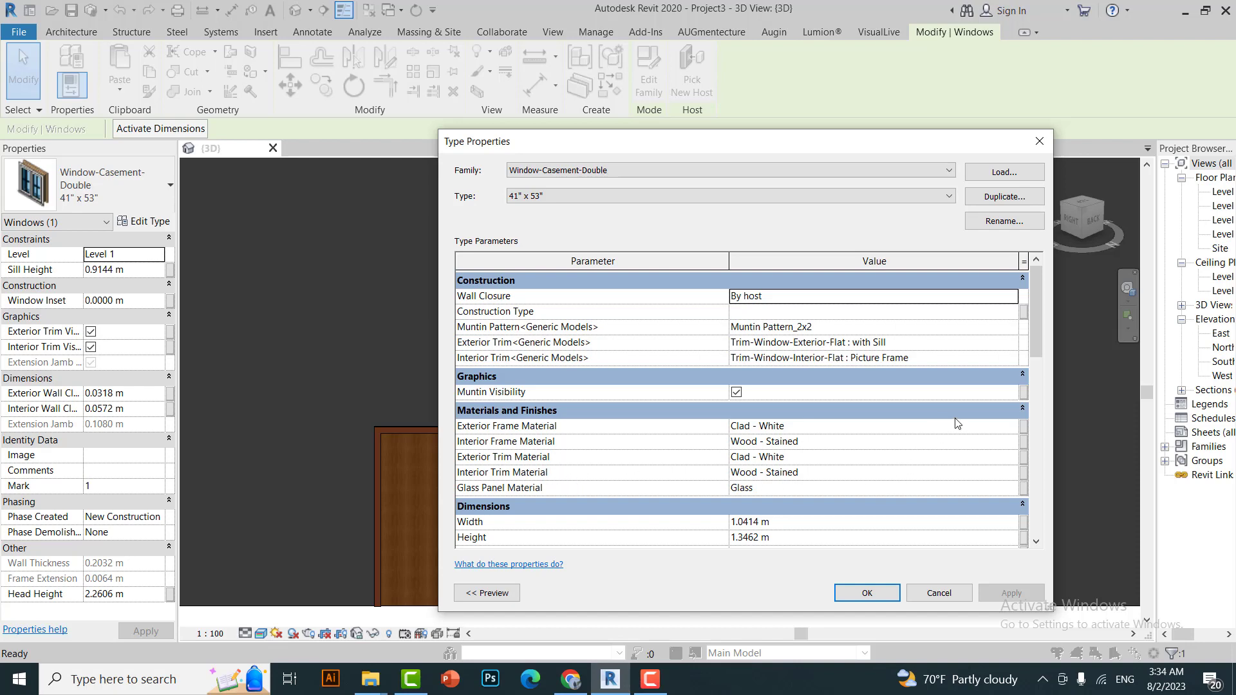
{"action": "left_click", "coordinate": [1013, 427]}
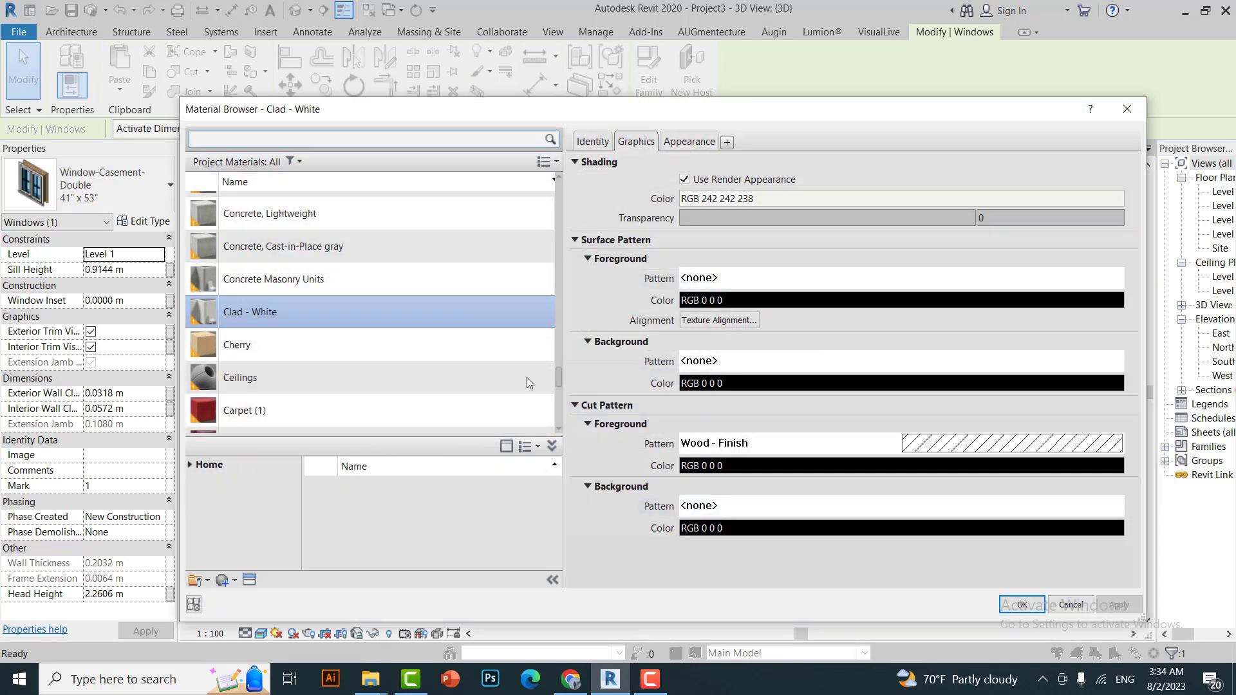
{"action": "left_click", "coordinate": [1127, 109]}
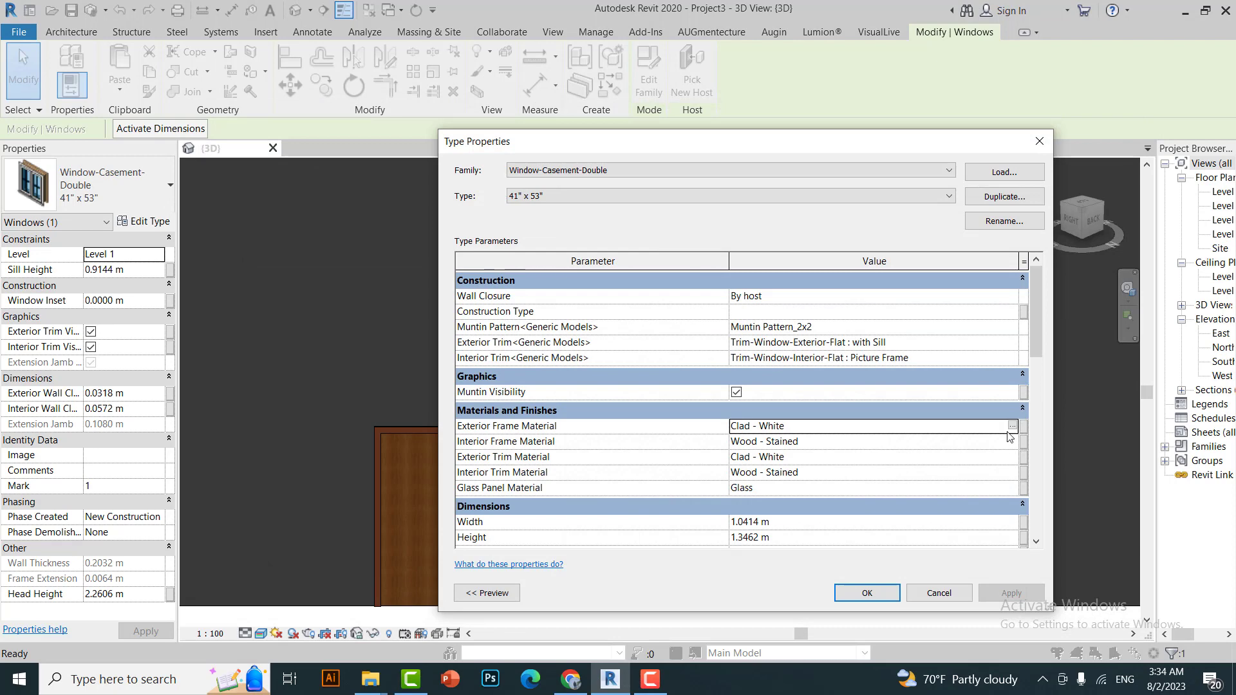
{"action": "left_click", "coordinate": [1013, 426]}
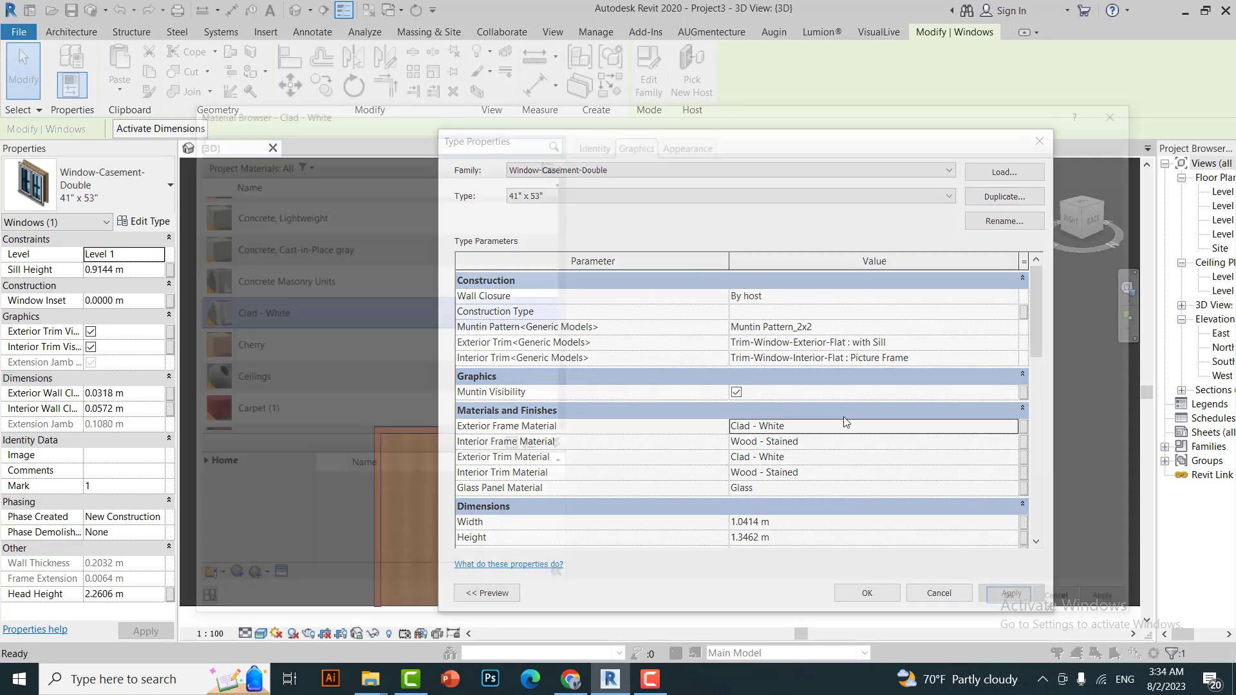
{"action": "scroll", "coordinate": [312, 272], "scroll_direction": "up", "scroll_amount": 5}
{"action": "scroll", "coordinate": [312, 276], "scroll_direction": "down", "scroll_amount": 2}
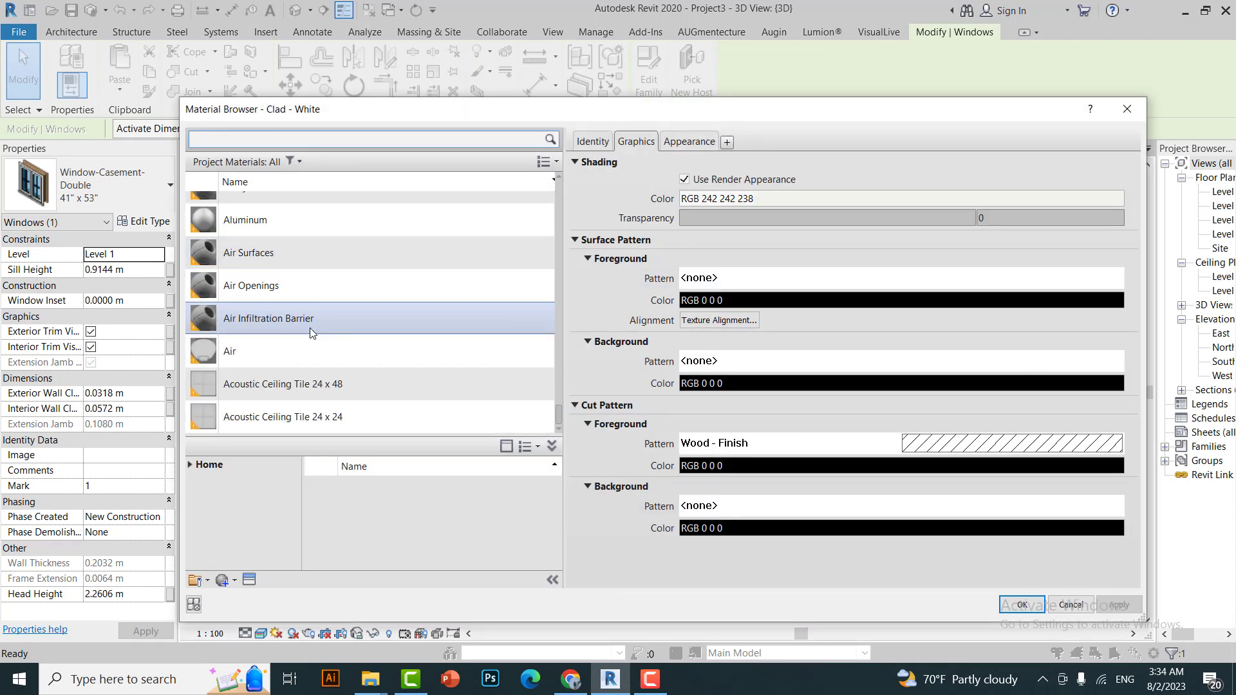
{"action": "scroll", "coordinate": [303, 338], "scroll_direction": "up", "scroll_amount": 5}
{"action": "scroll", "coordinate": [311, 330], "scroll_direction": "up", "scroll_amount": 3}
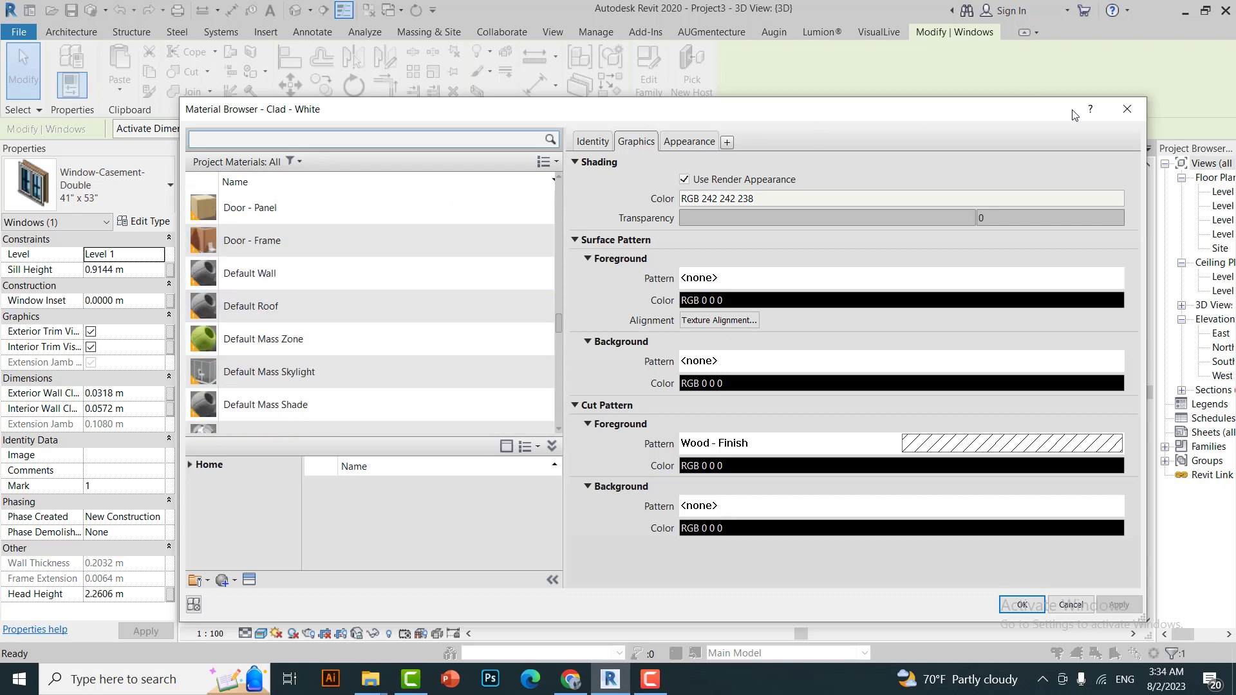
{"action": "left_click", "coordinate": [1120, 113]}
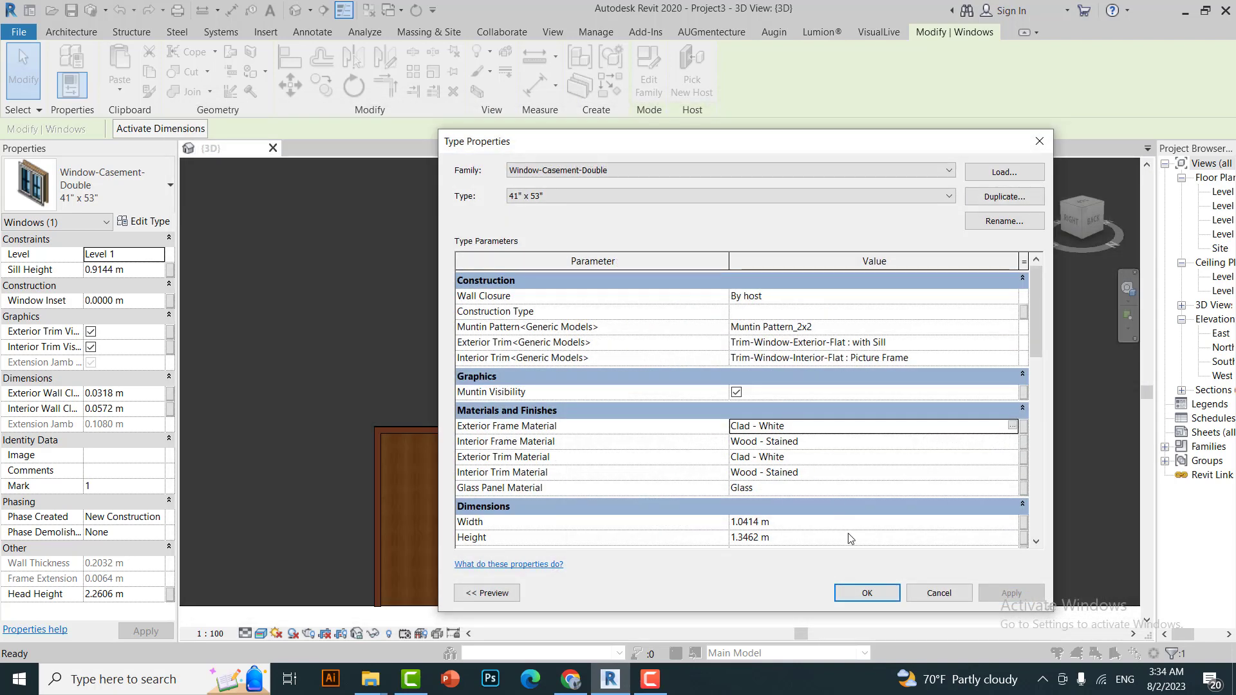
{"action": "left_click", "coordinate": [867, 593]}
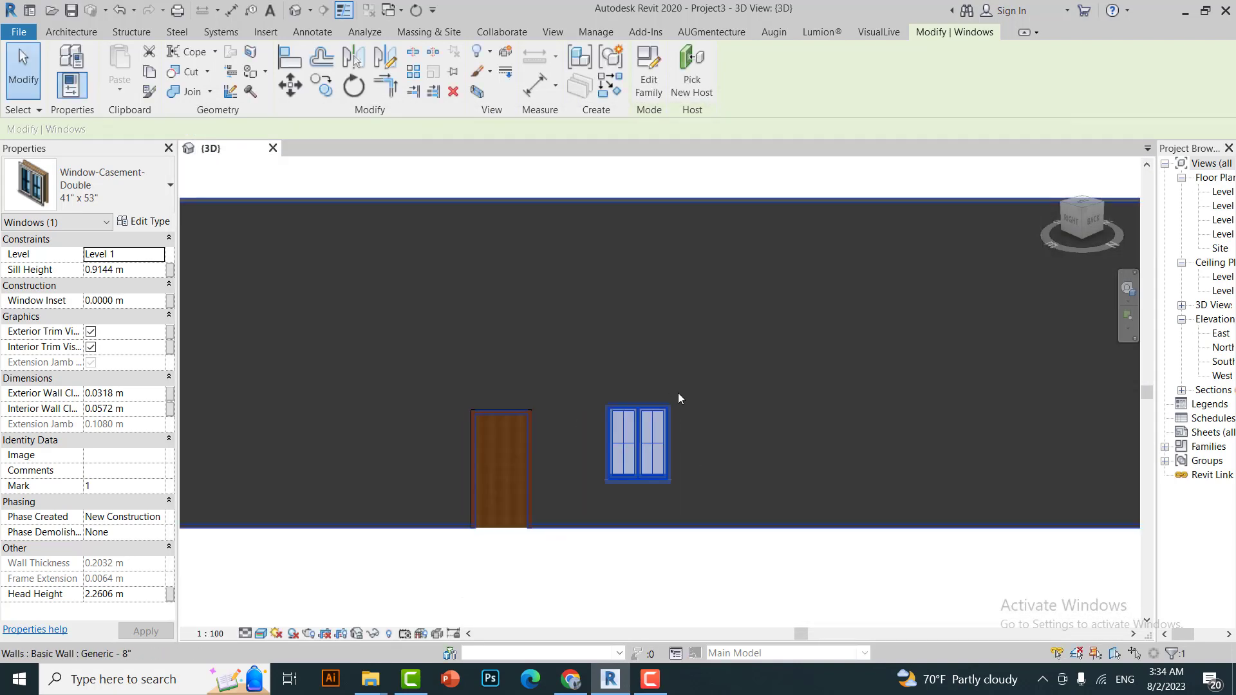
{"action": "scroll", "coordinate": [678, 398], "scroll_direction": "down", "scroll_amount": 2}
Inspect the door's type properties and door-to-window spacing, leaving both unchanged.
{"action": "left_click", "coordinate": [569, 438]}
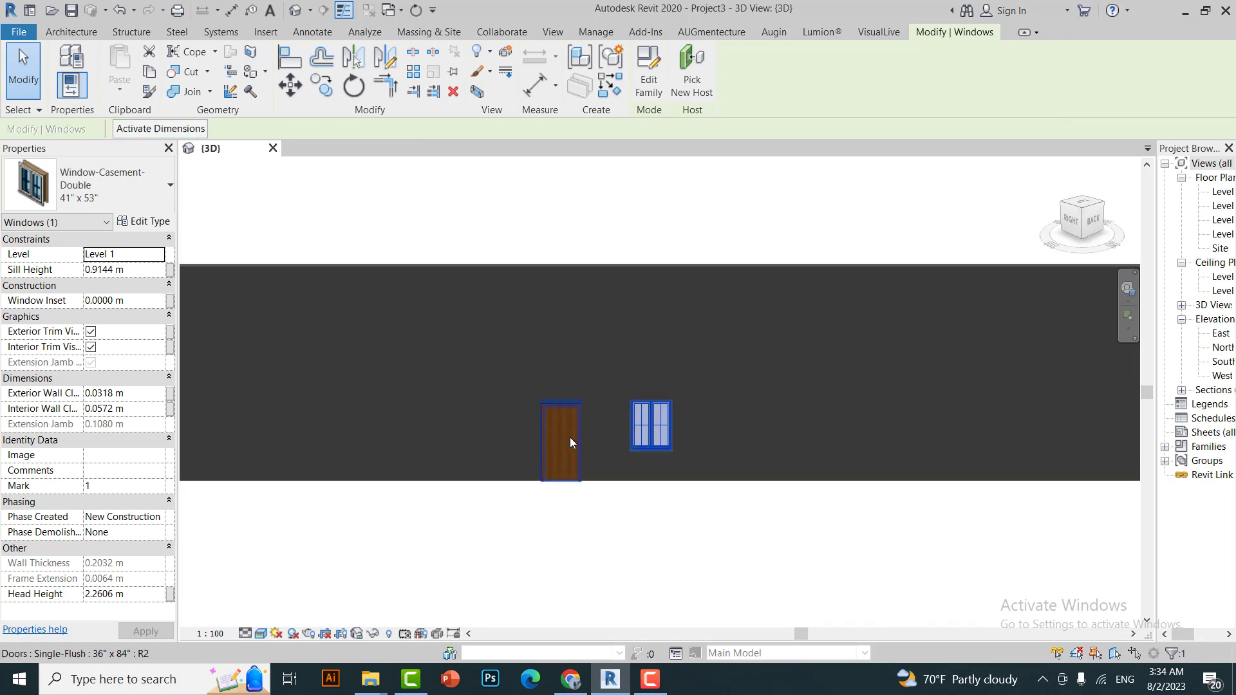
{"action": "left_click", "coordinate": [149, 222]}
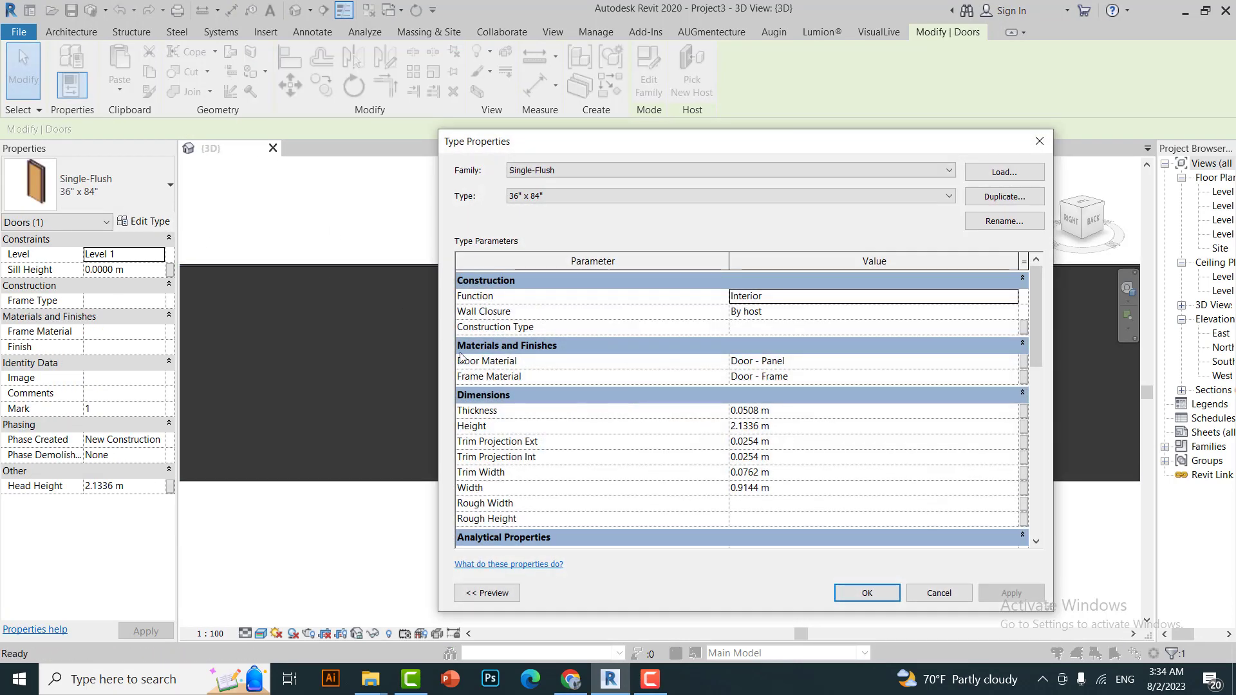
{"action": "left_click", "coordinate": [939, 593]}
{"action": "left_click", "coordinate": [615, 538]}
{"action": "key", "text": "Return"}
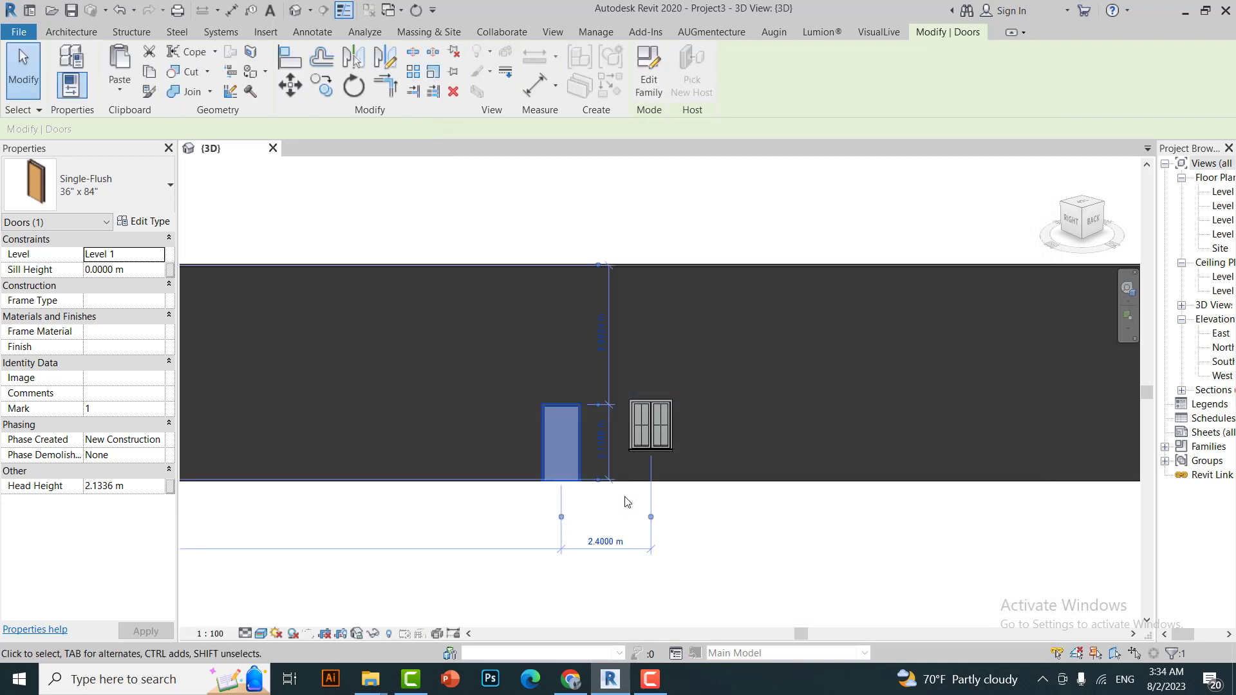
Start placing the Desk 60" x 30" furniture component beside the test wall.
{"action": "left_click", "coordinate": [83, 34]}
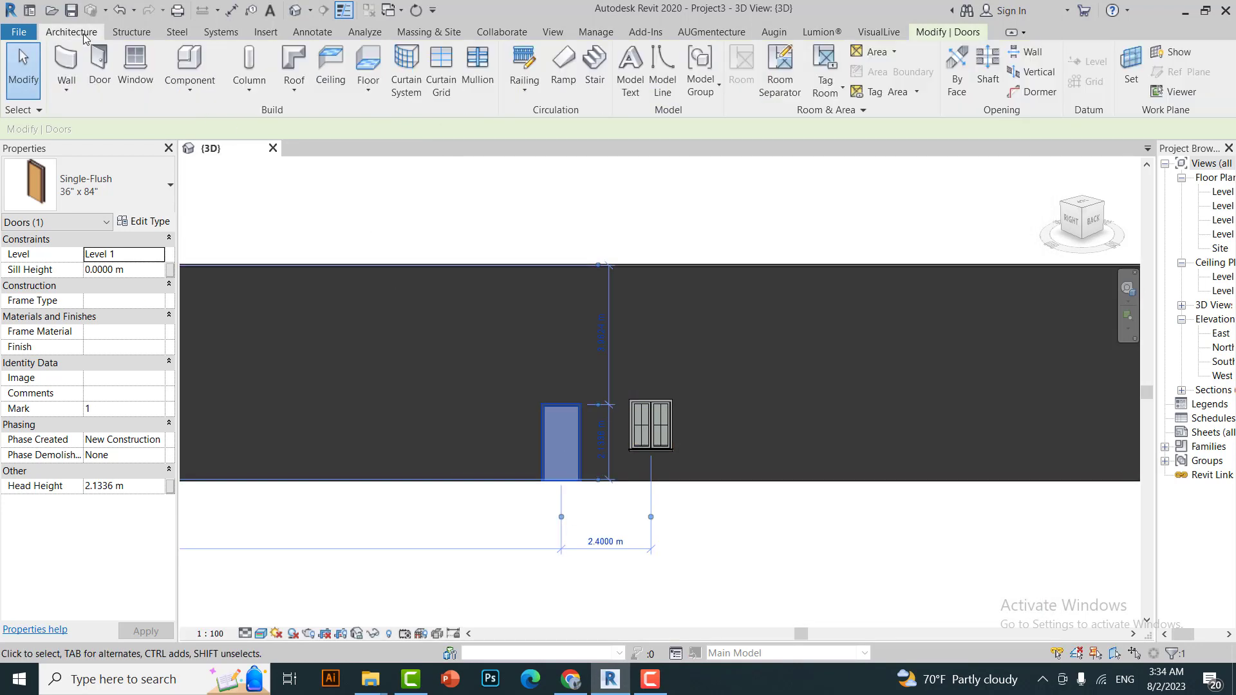
{"action": "left_click", "coordinate": [192, 94]}
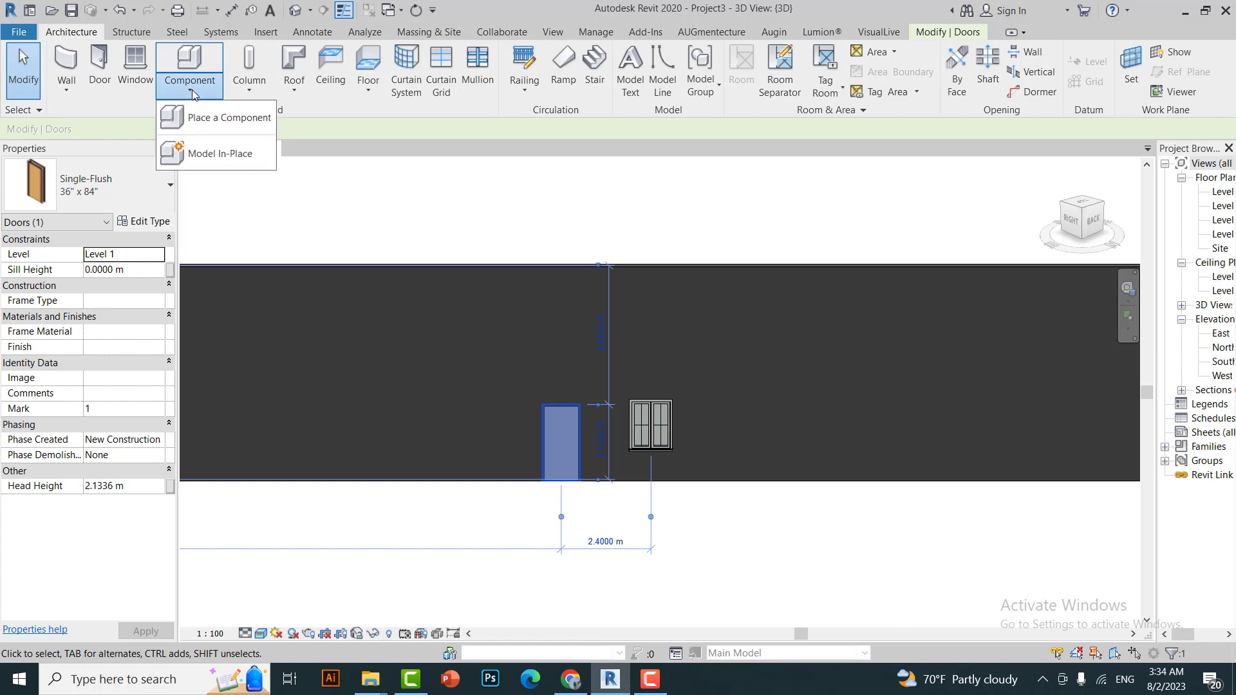
{"action": "left_click", "coordinate": [213, 118]}
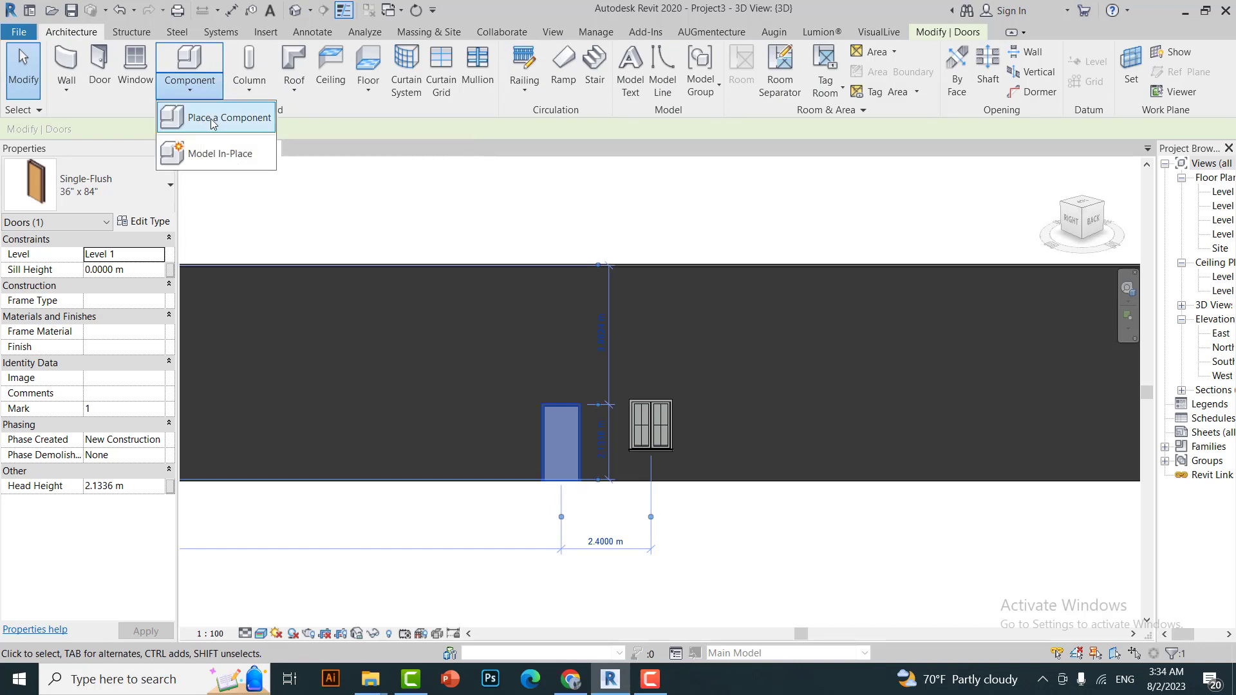
{"action": "scroll", "coordinate": [551, 508], "scroll_direction": "down", "scroll_amount": 1}
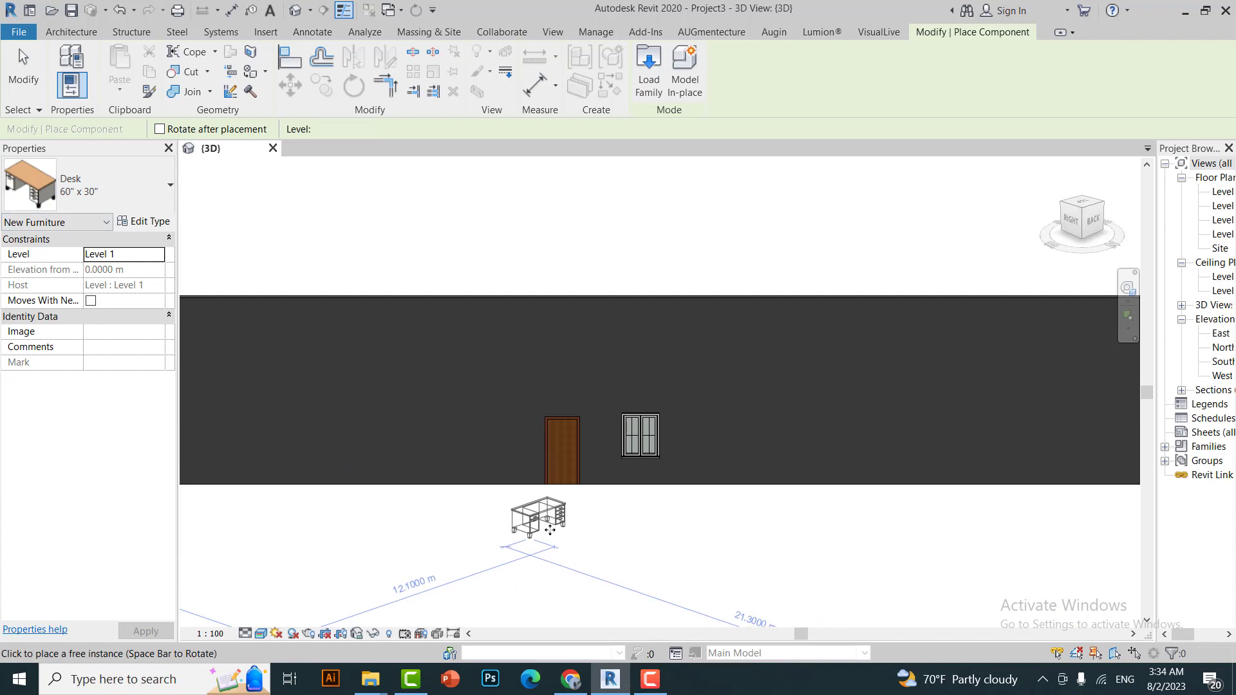
Place the 60" x 30" desk in front of the test wall.
{"action": "left_click", "coordinate": [542, 512]}
{"action": "scroll", "coordinate": [560, 546], "scroll_direction": "up", "scroll_amount": 1}
{"action": "scroll", "coordinate": [561, 546], "scroll_direction": "up", "scroll_amount": 1}
{"action": "scroll", "coordinate": [561, 546], "scroll_direction": "up", "scroll_amount": 2}
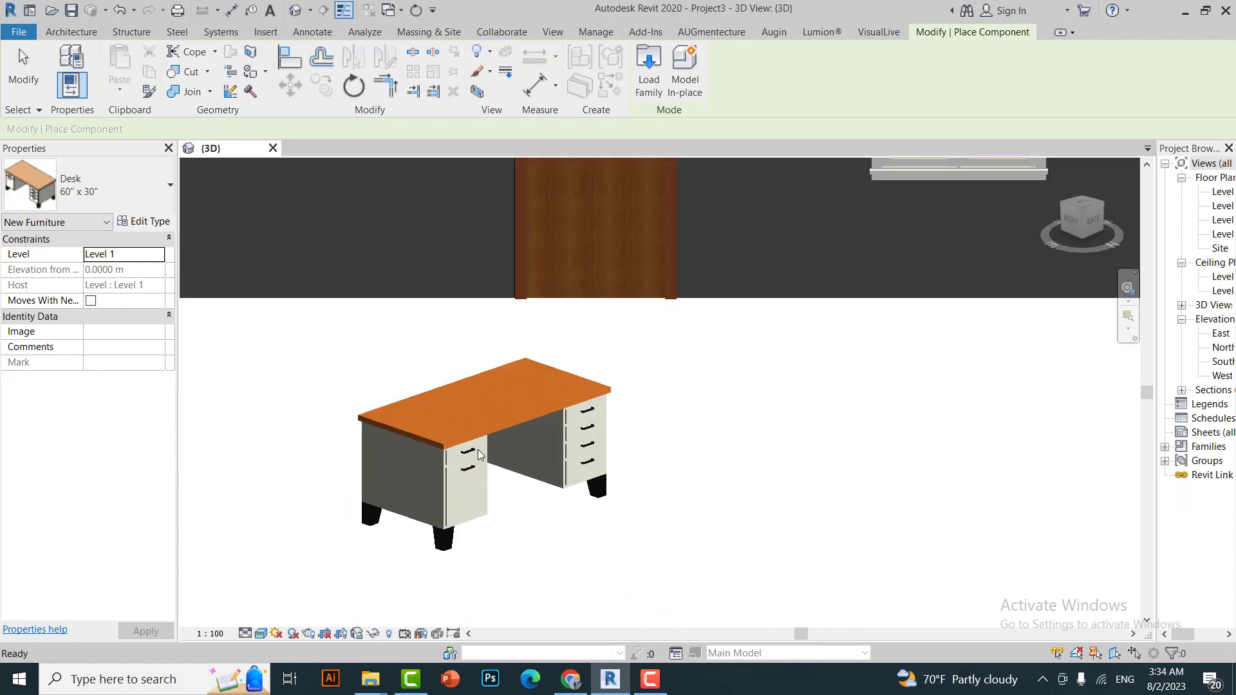
{"action": "key", "text": "Escape"}
Review the desk's type properties without changes, deselect it, and zoom out.
{"action": "left_click", "coordinate": [144, 222]}
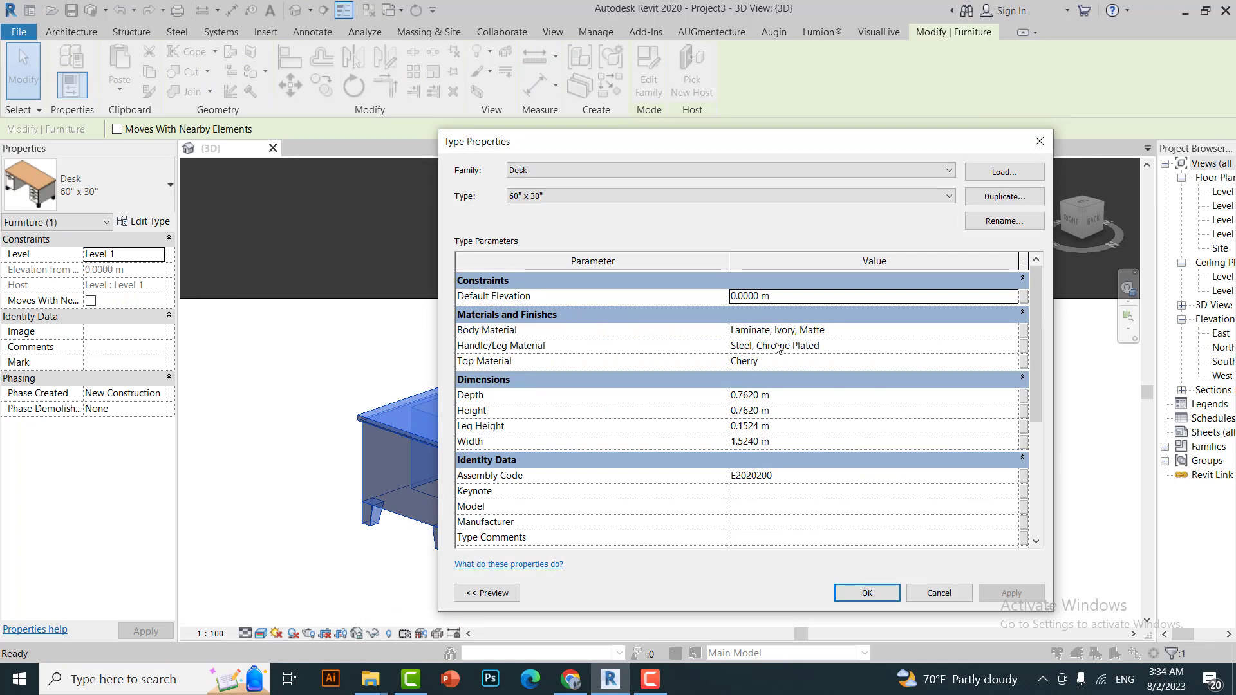
{"action": "left_click", "coordinate": [940, 593]}
{"action": "left_click", "coordinate": [731, 519]}
{"action": "scroll", "coordinate": [732, 508], "scroll_direction": "down", "scroll_amount": 2}
{"action": "scroll", "coordinate": [677, 485], "scroll_direction": "down", "scroll_amount": 2}
{"action": "scroll", "coordinate": [604, 516], "scroll_direction": "down", "scroll_amount": 1}
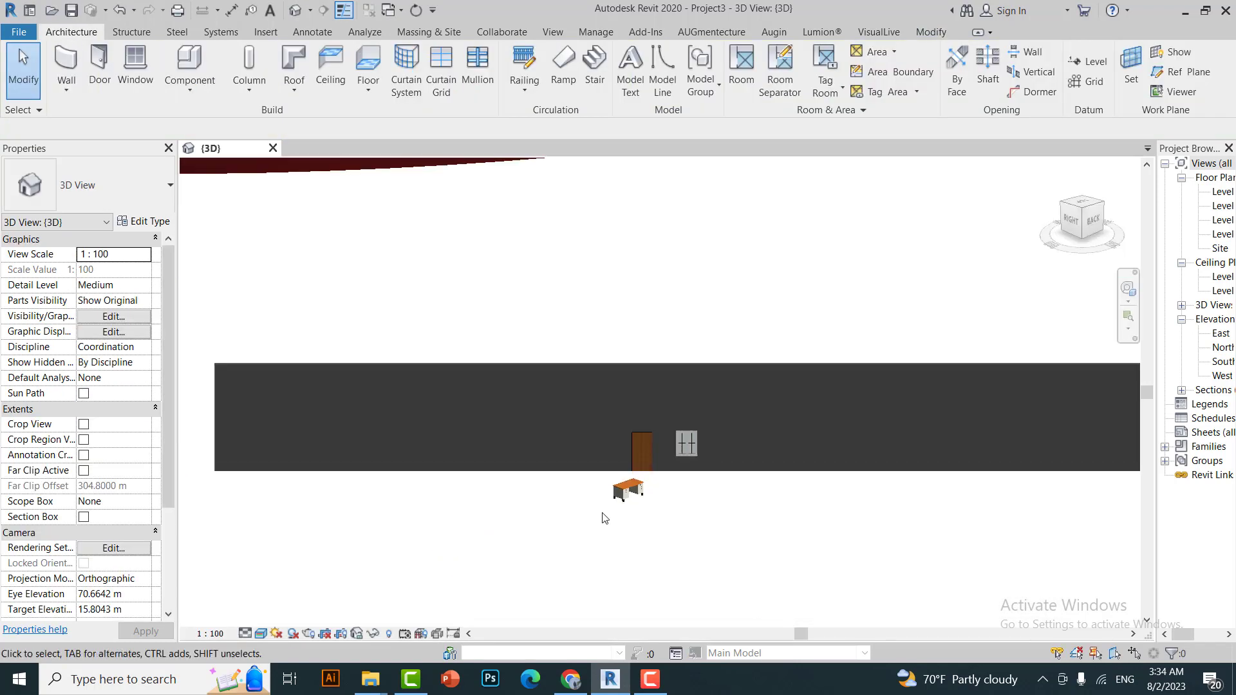
{"action": "scroll", "coordinate": [604, 526], "scroll_direction": "down", "scroll_amount": 2}
{"action": "scroll", "coordinate": [624, 477], "scroll_direction": "down", "scroll_amount": 1}
{"action": "scroll", "coordinate": [647, 416], "scroll_direction": "down", "scroll_amount": 3}
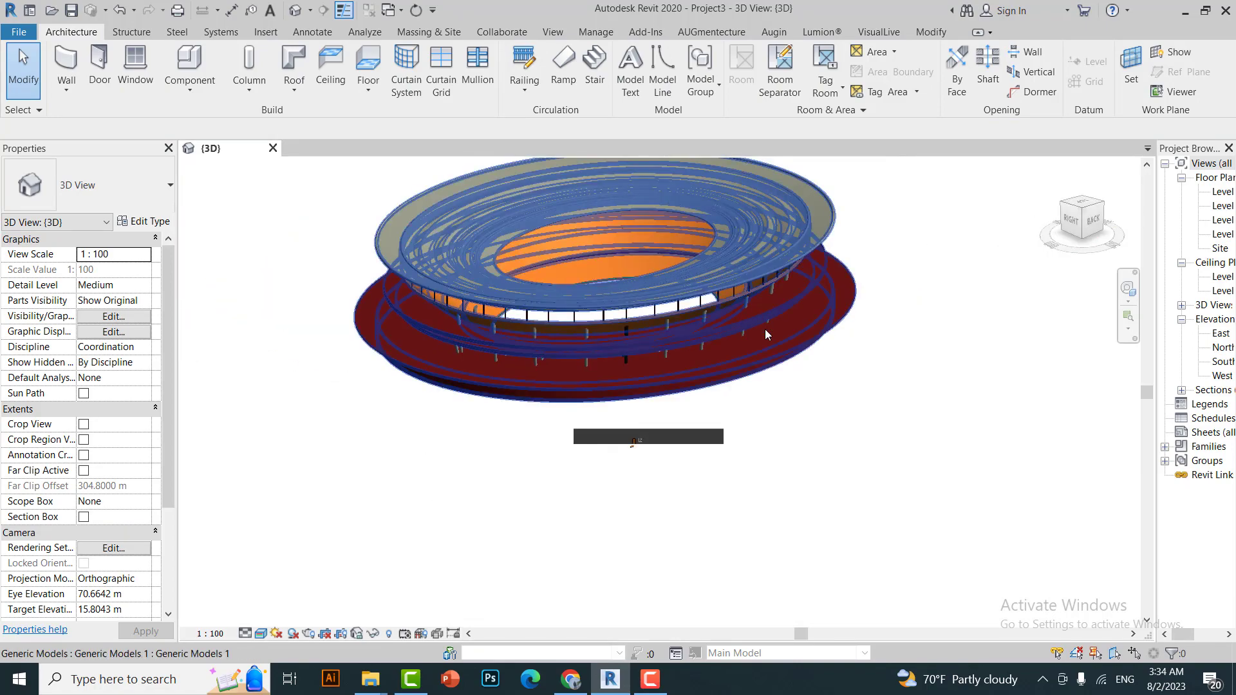
{"action": "scroll", "coordinate": [782, 361], "scroll_direction": "up", "scroll_amount": 3}
Select the stadium in-place model, check its empty type properties, then pick the red slab sweep.
{"action": "left_click", "coordinate": [782, 361]}
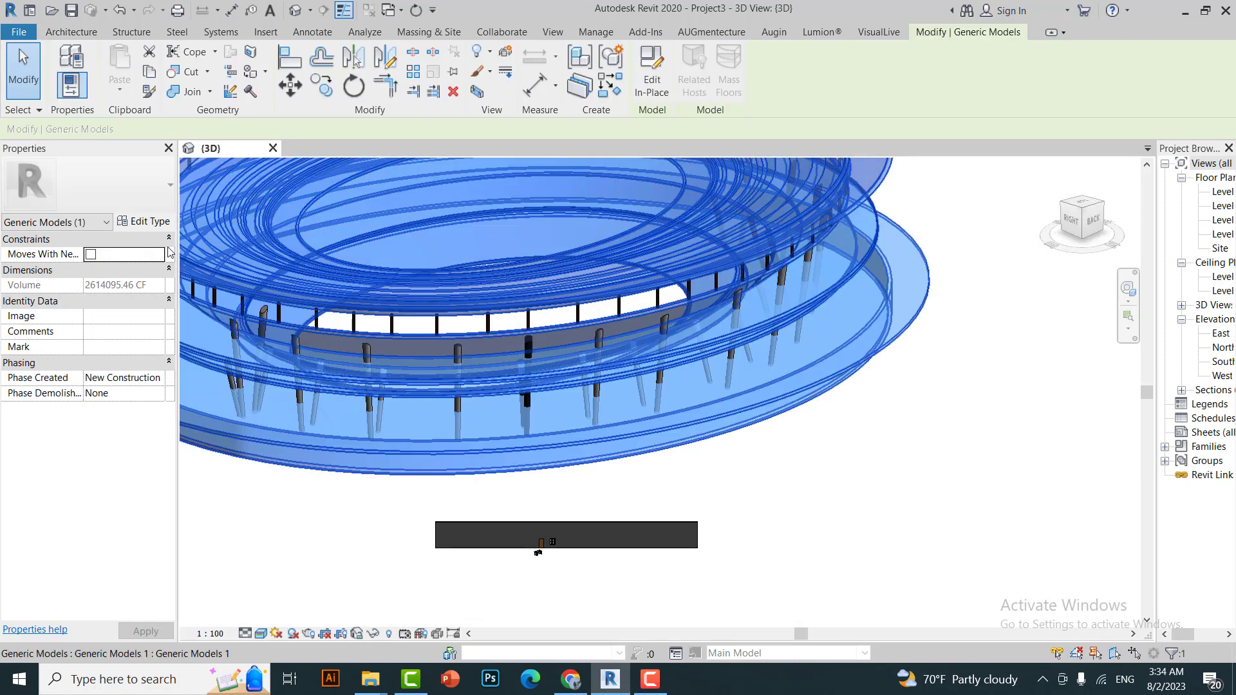
{"action": "left_click", "coordinate": [150, 221]}
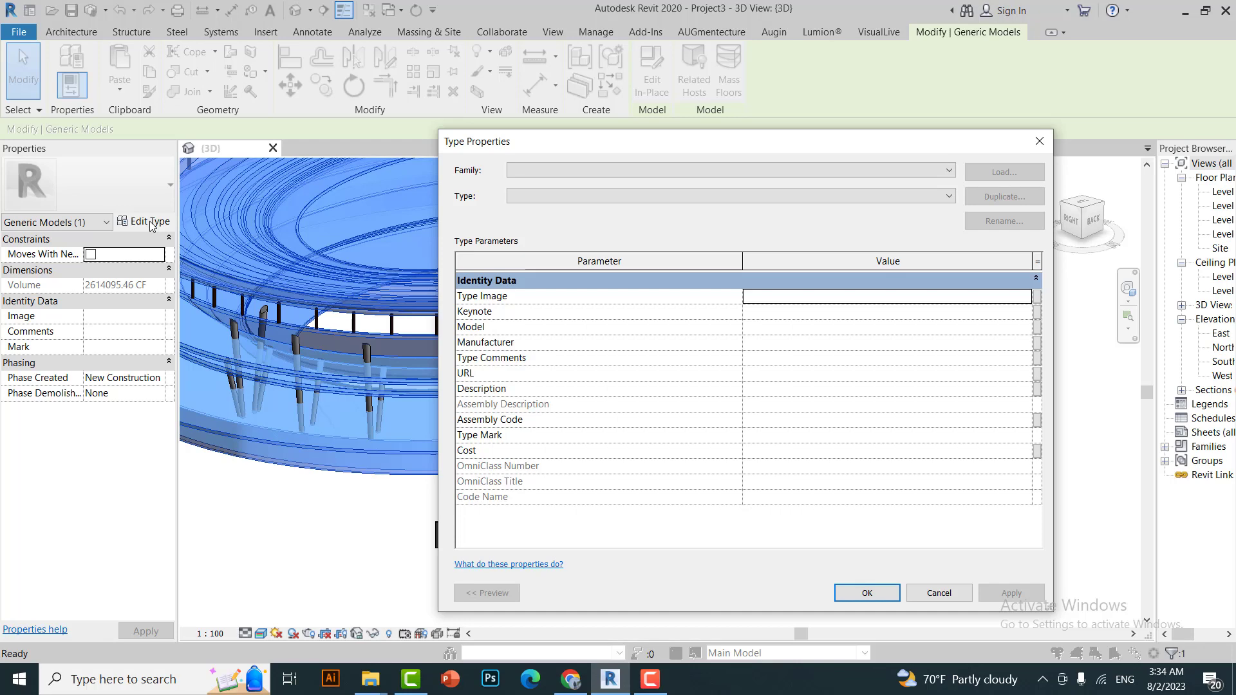
{"action": "left_click", "coordinate": [939, 593]}
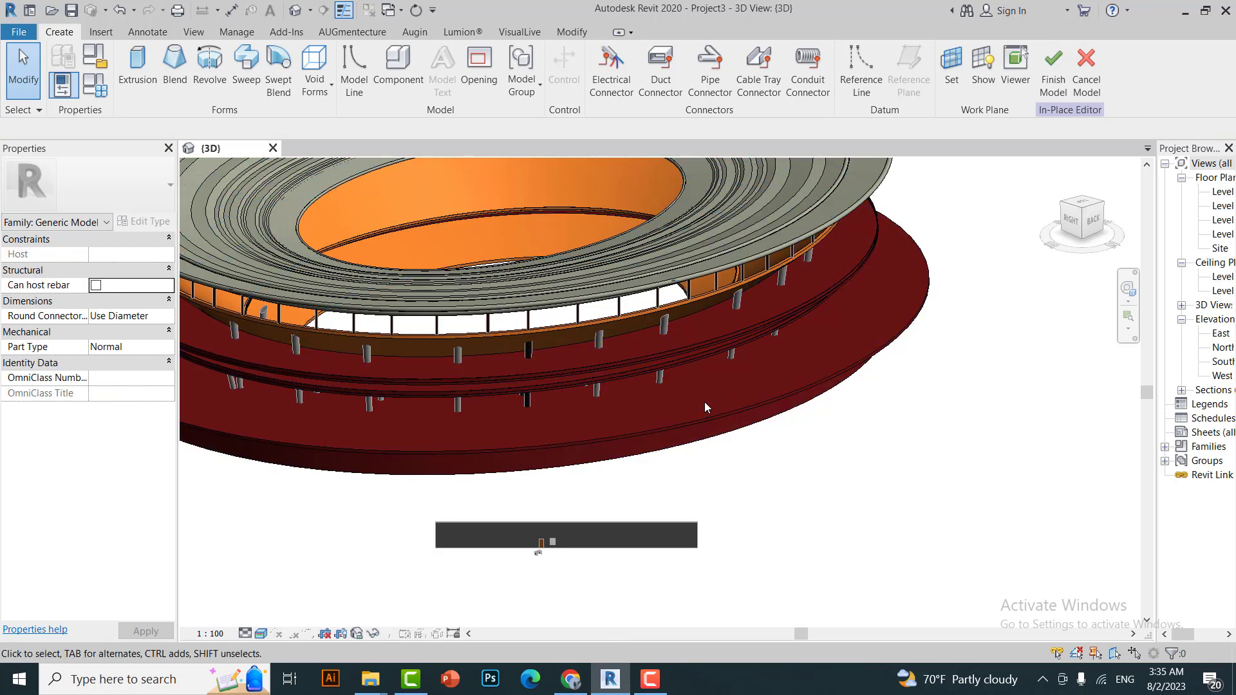
{"action": "left_click", "coordinate": [705, 416]}
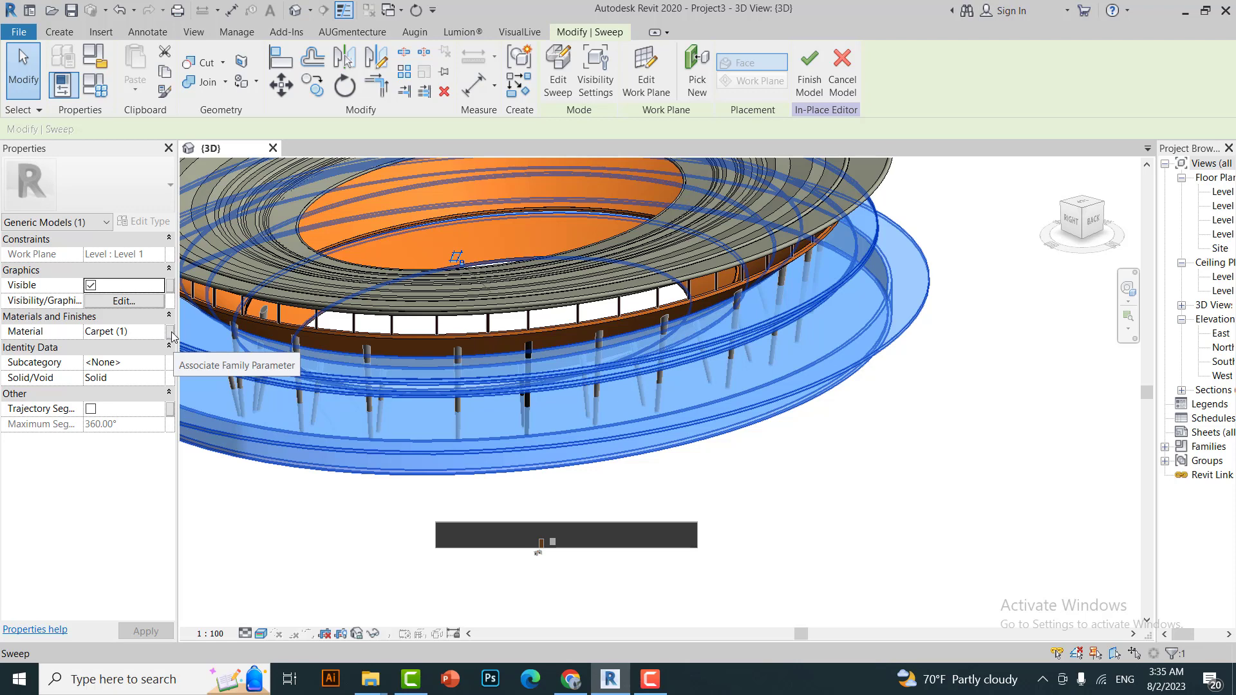
Associate the slab sweep's material with a new family parameter named Slab.
{"action": "left_click", "coordinate": [170, 332]}
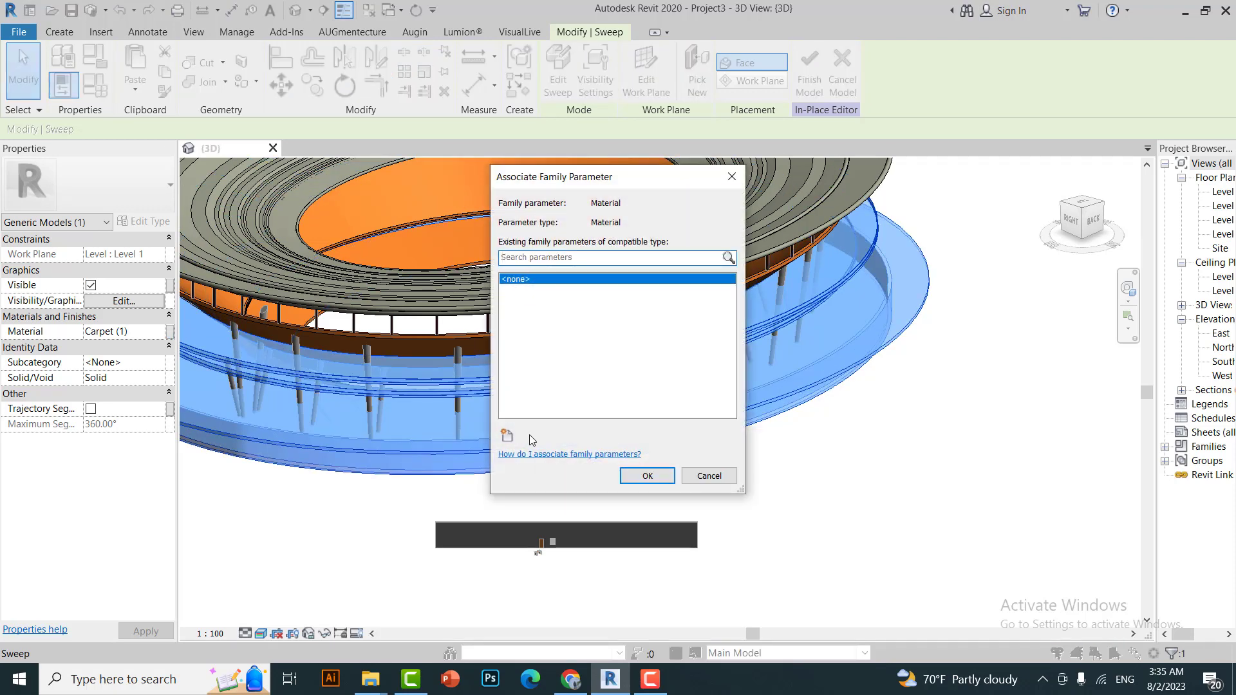
{"action": "left_click", "coordinate": [506, 436]}
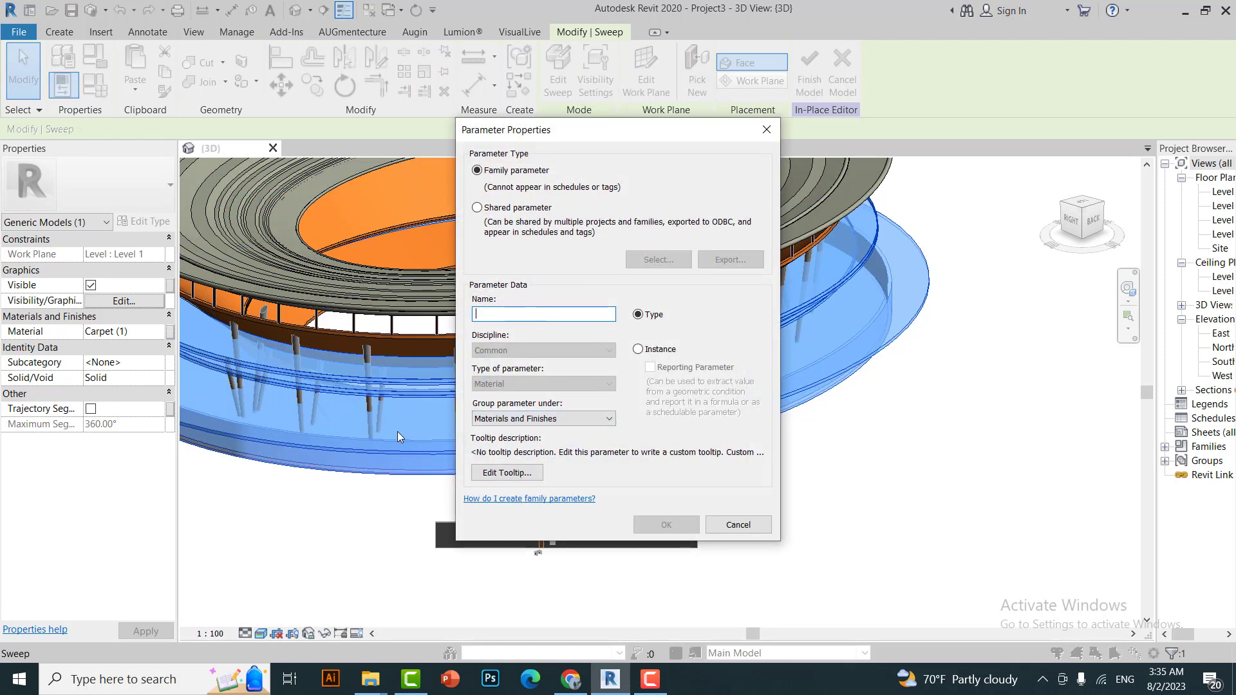
{"action": "type", "text": "Slab"}
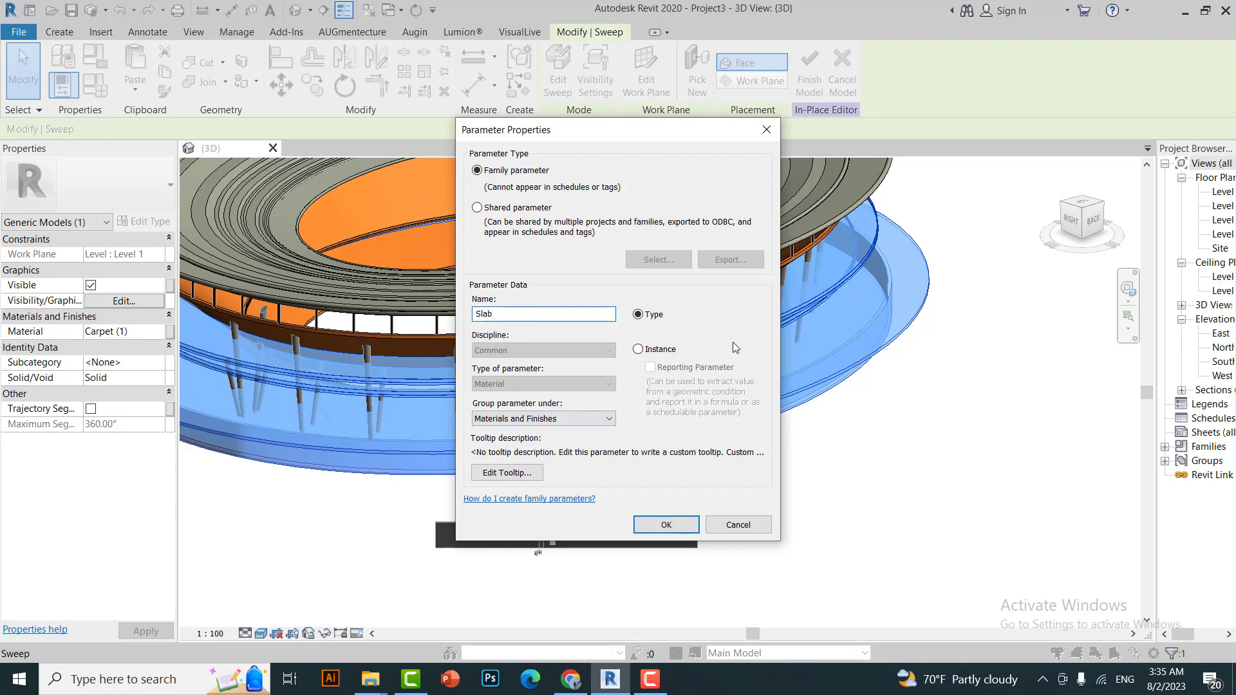
{"action": "left_click", "coordinate": [663, 525]}
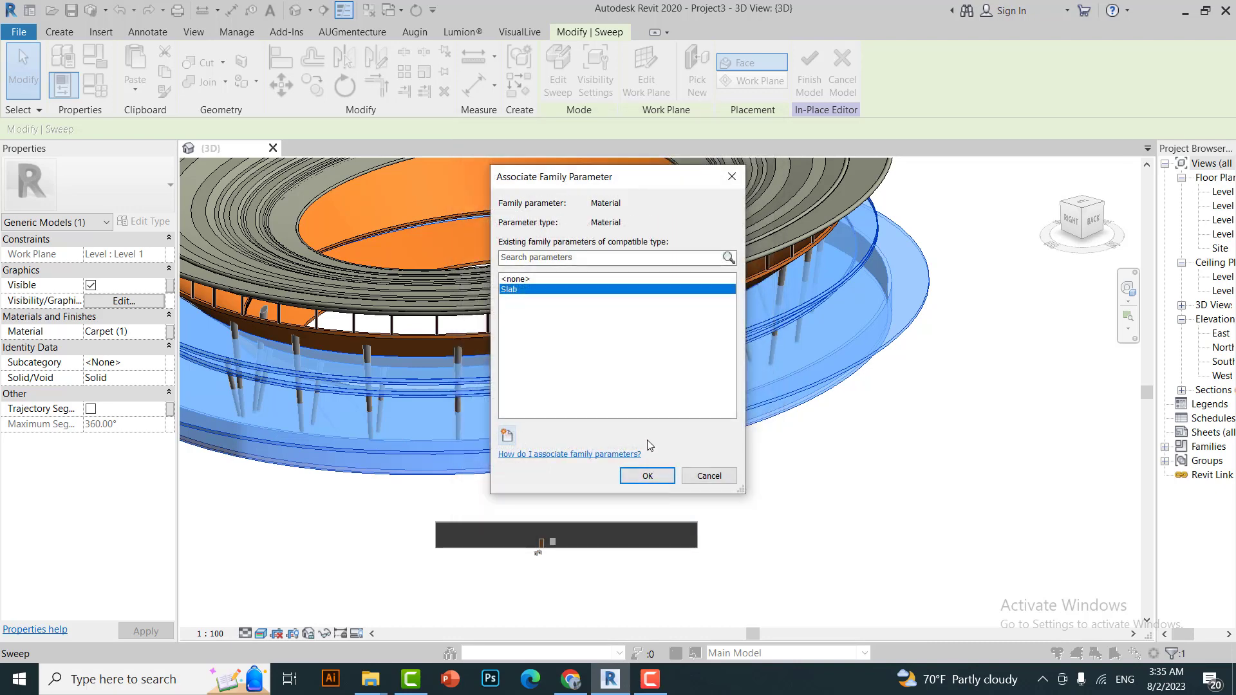
{"action": "left_click", "coordinate": [648, 477]}
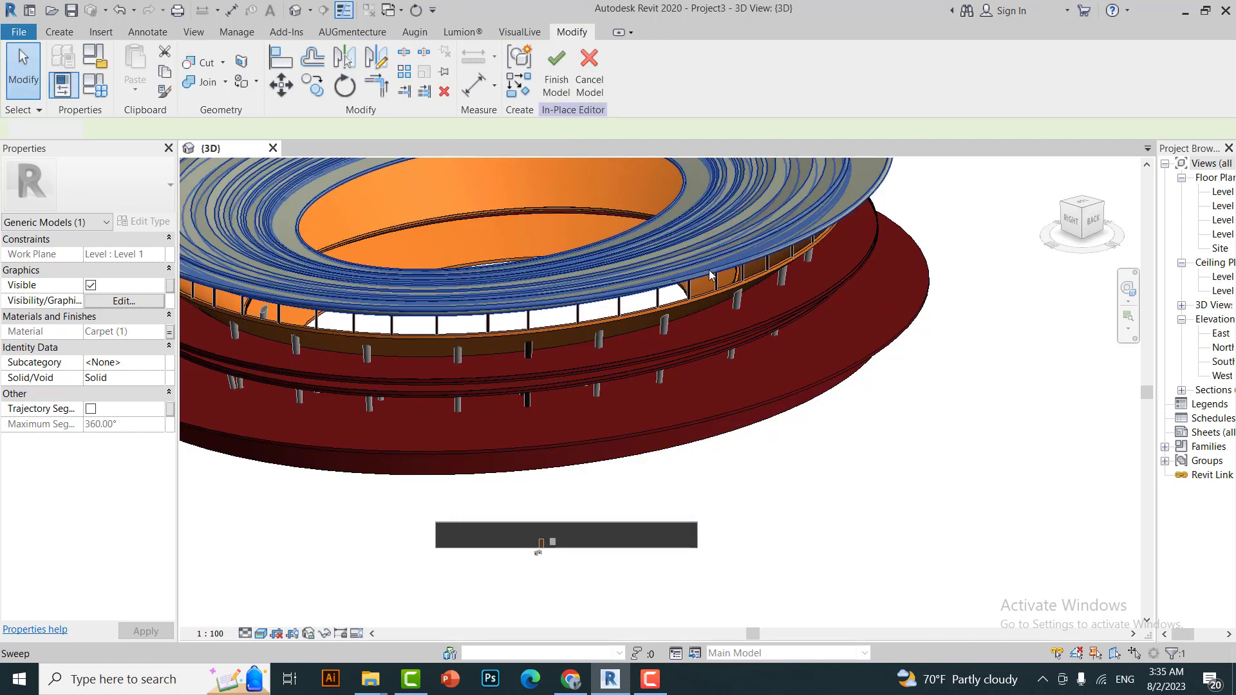
Link the ring sweep's material to a new Roof family parameter.
{"action": "left_click", "coordinate": [700, 249]}
{"action": "left_click", "coordinate": [159, 332]}
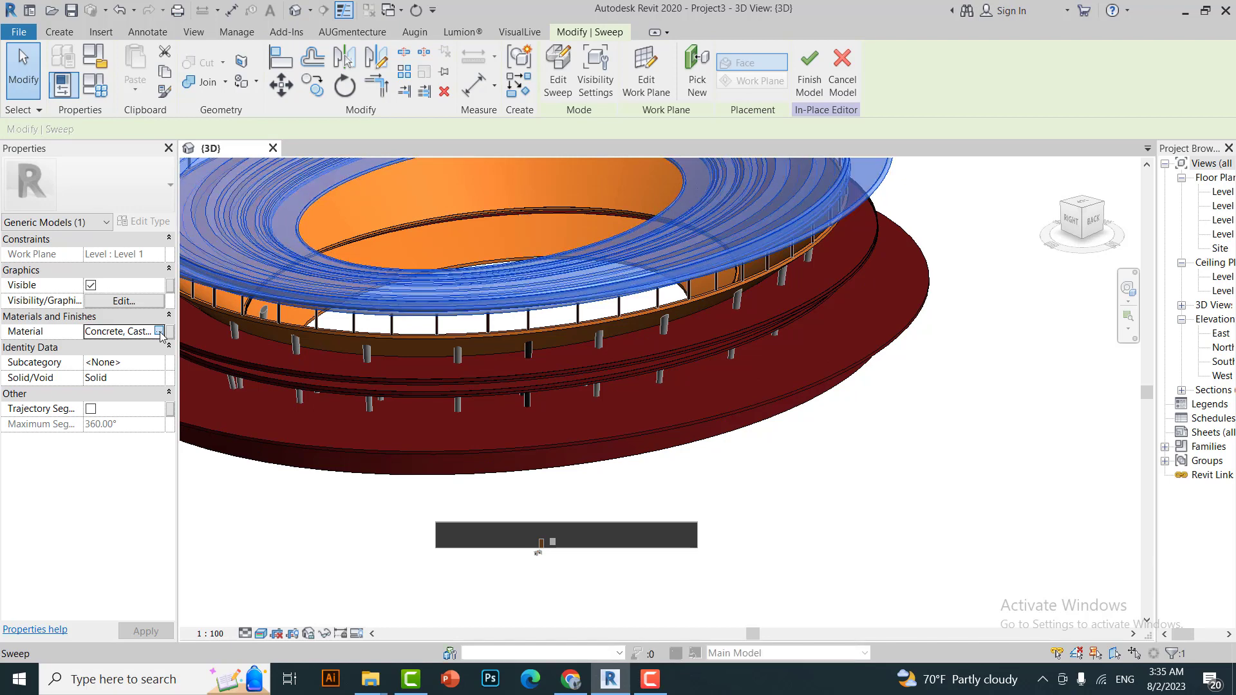
{"action": "left_click", "coordinate": [159, 331]}
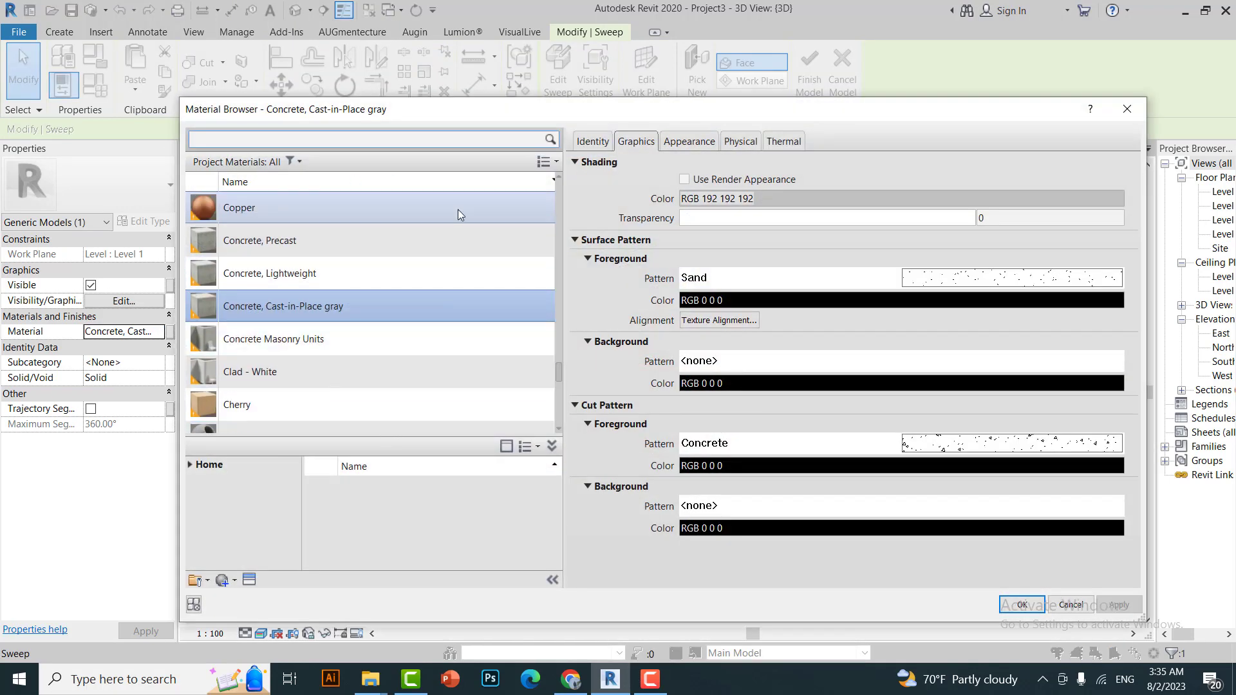
{"action": "left_click", "coordinate": [1127, 108]}
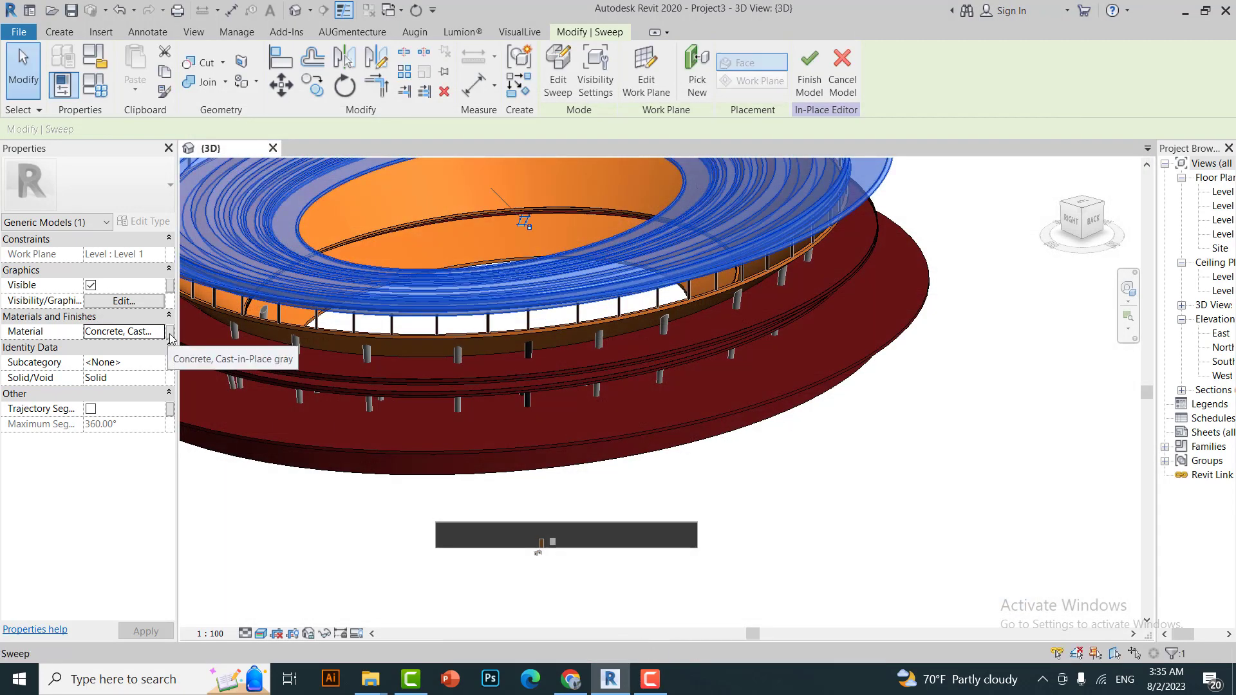
{"action": "left_click", "coordinate": [170, 332]}
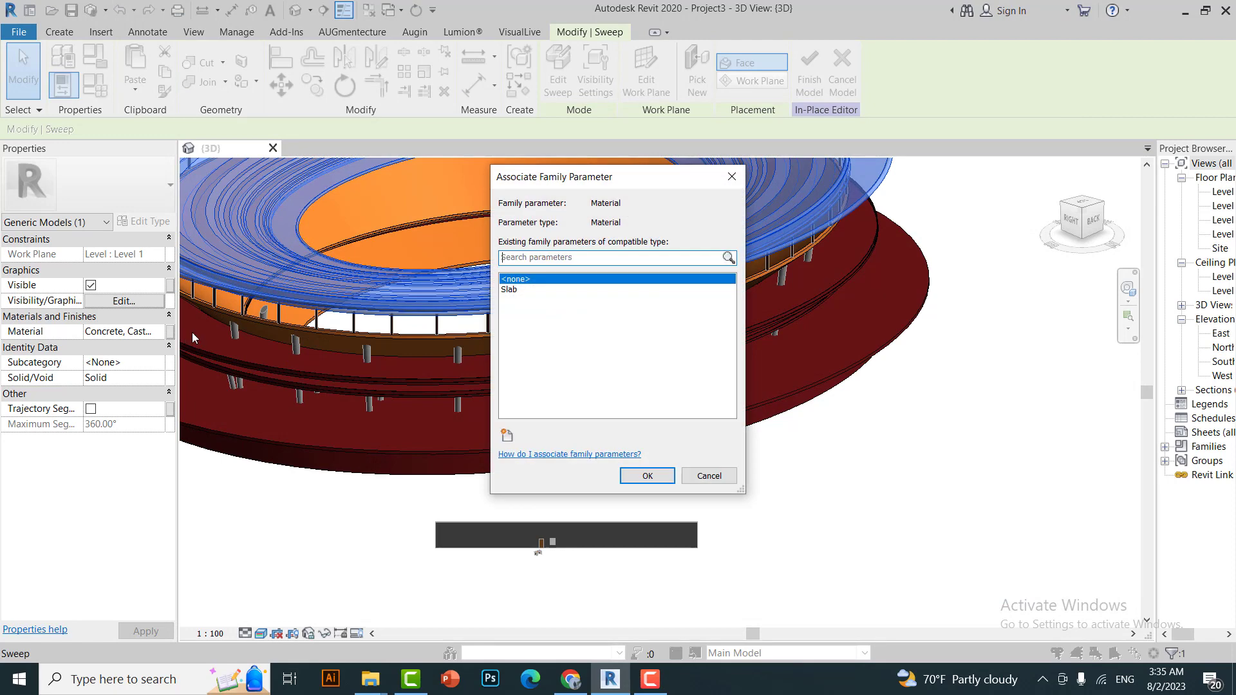
{"action": "left_click", "coordinate": [507, 435]}
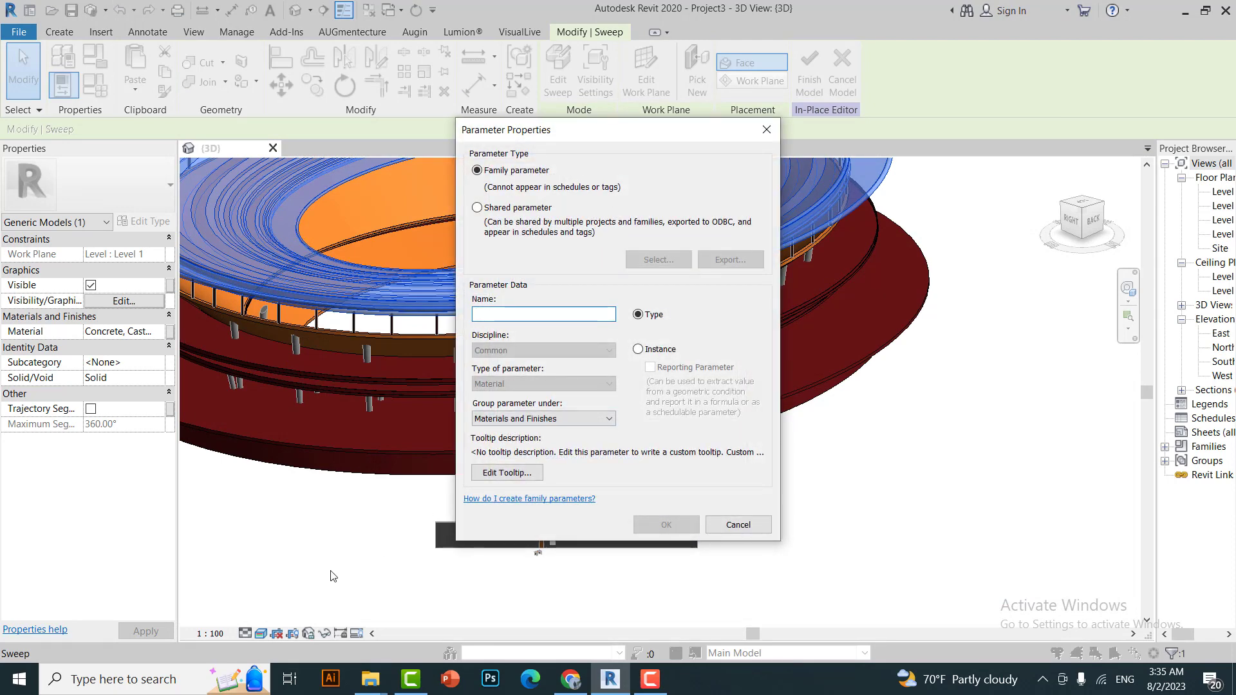
{"action": "type", "text": "Roof"}
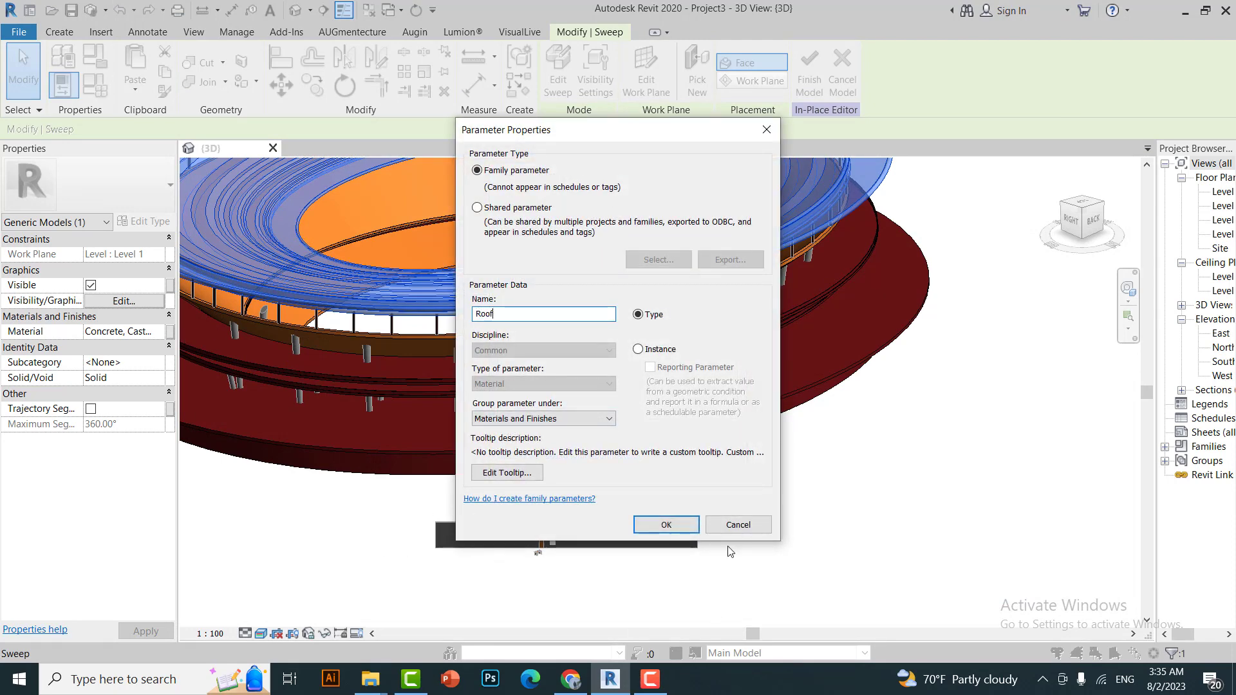
{"action": "left_click", "coordinate": [657, 524]}
{"action": "left_click", "coordinate": [657, 475]}
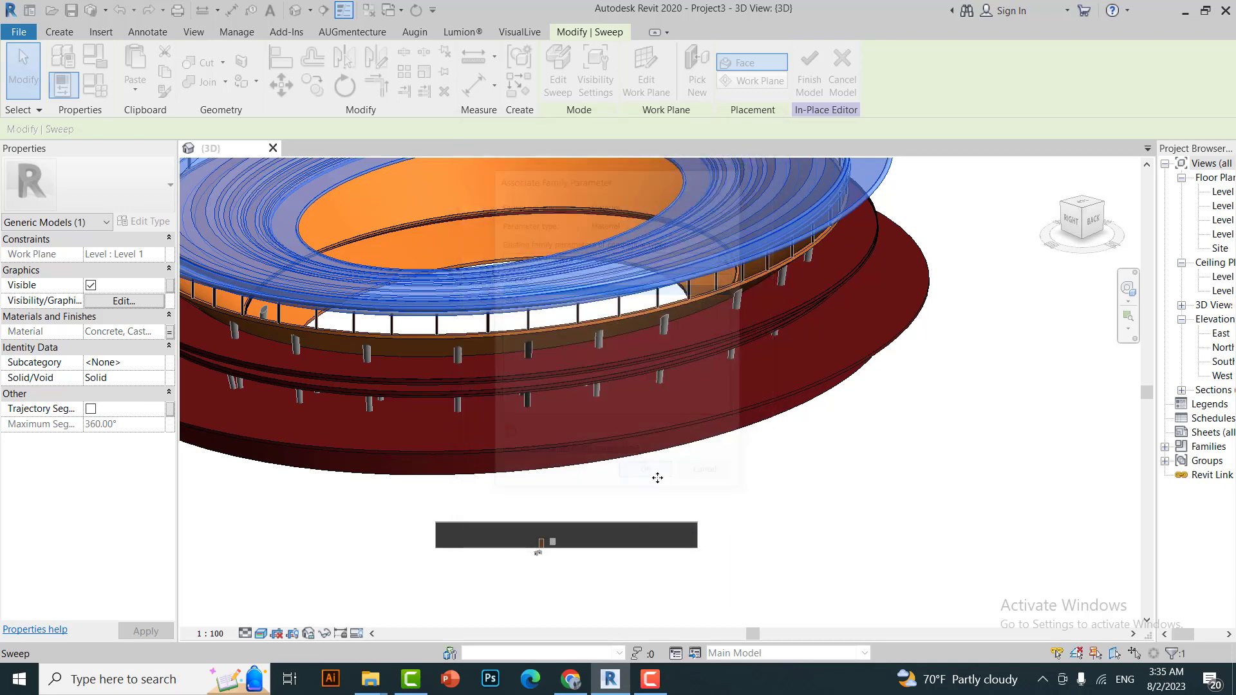
{"action": "key", "text": "Escape"}
Link the Cherry sweep's material to a new Stairs parameter and finish the in-place model.
{"action": "scroll", "coordinate": [570, 326], "scroll_direction": "up", "scroll_amount": 3}
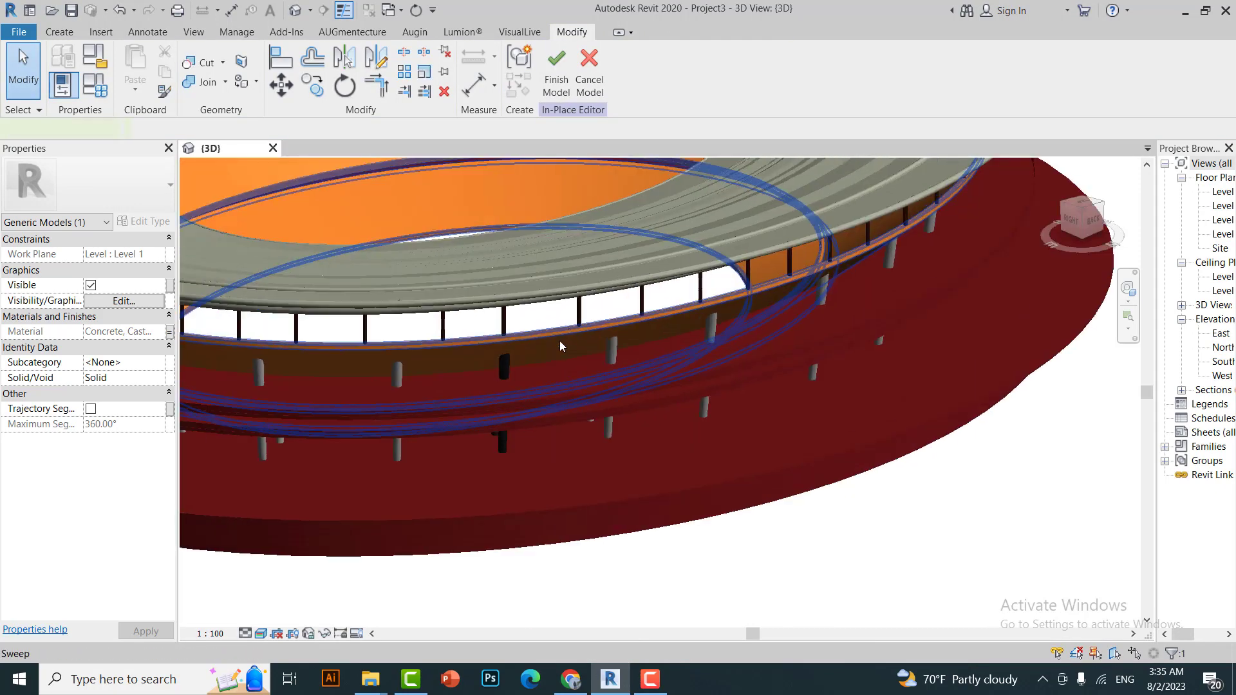
{"action": "left_click", "coordinate": [559, 341]}
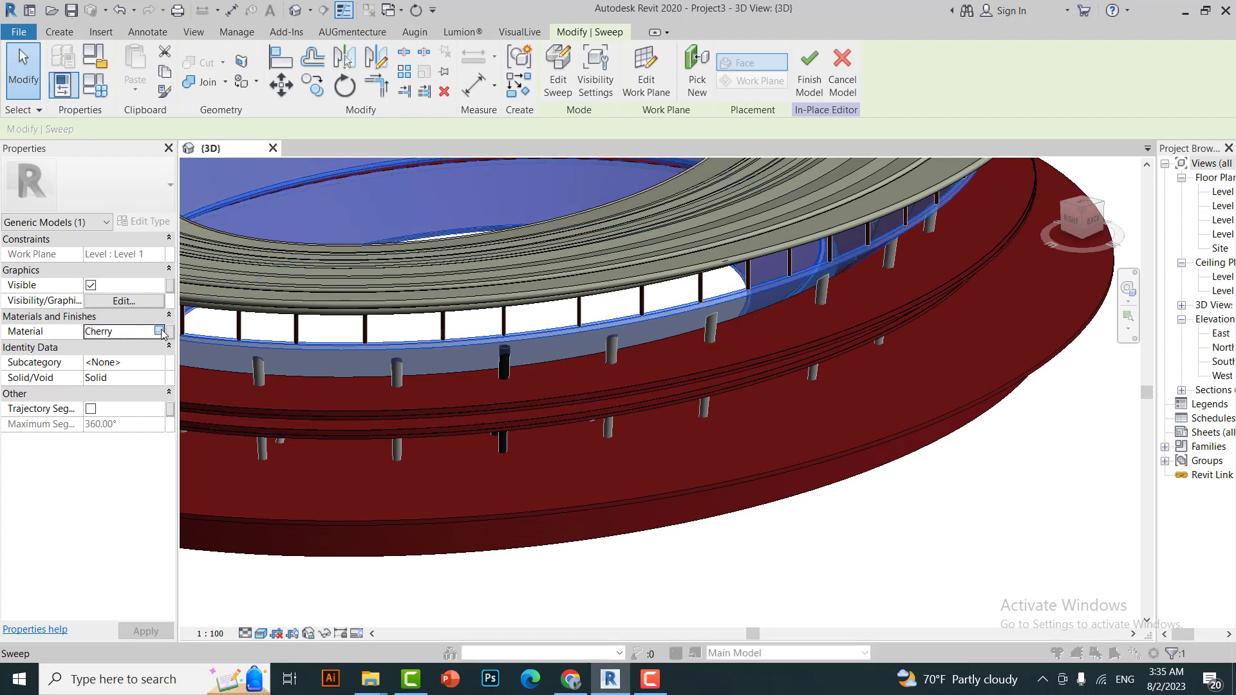
{"action": "left_click", "coordinate": [169, 332]}
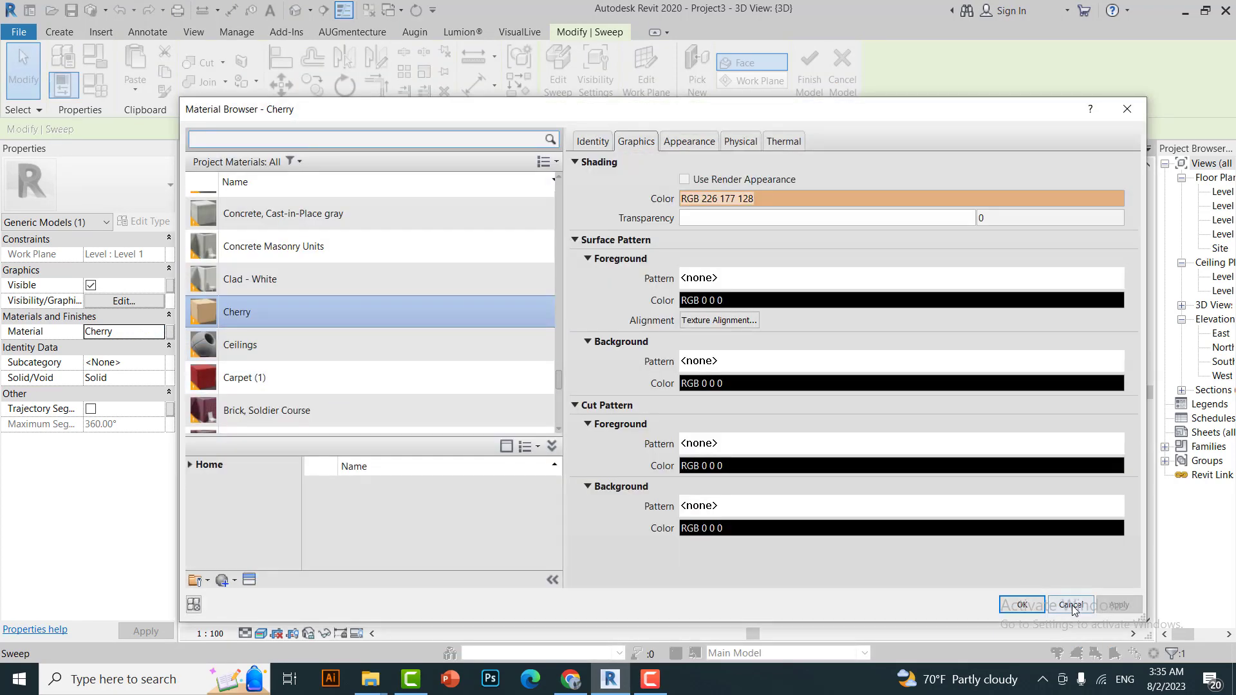
{"action": "left_click", "coordinate": [1071, 605]}
{"action": "left_click", "coordinate": [168, 333]}
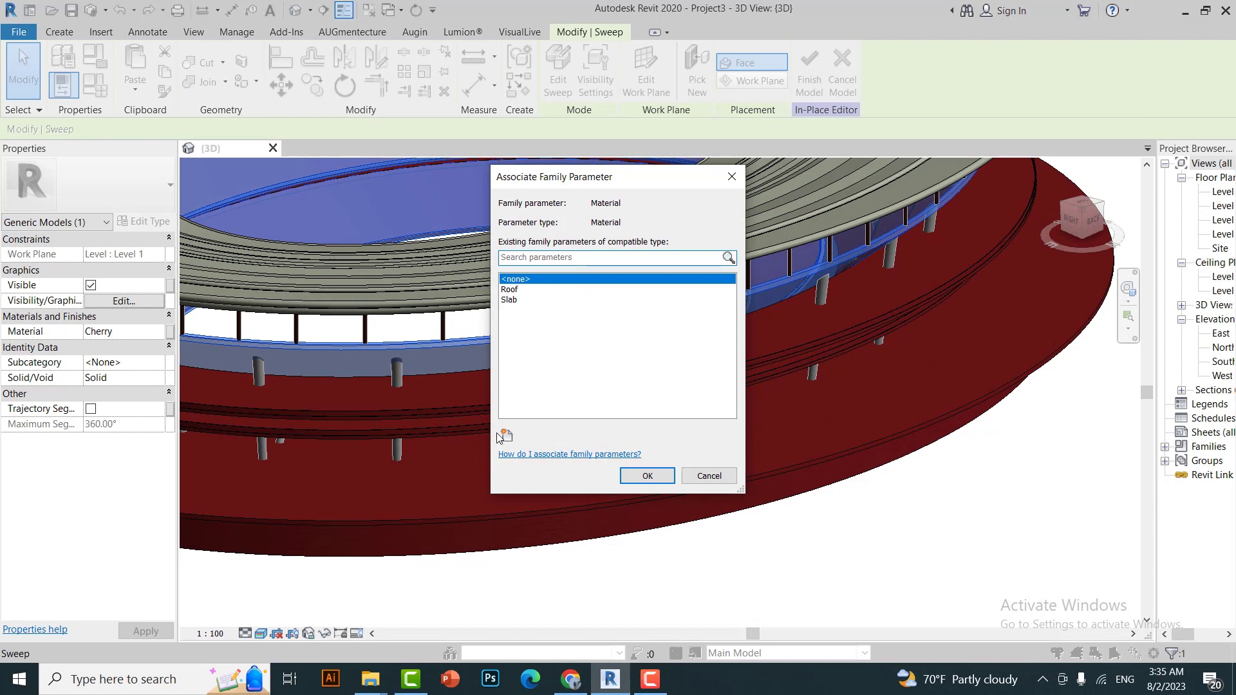
{"action": "left_click", "coordinate": [504, 436]}
{"action": "type", "text": "S"}
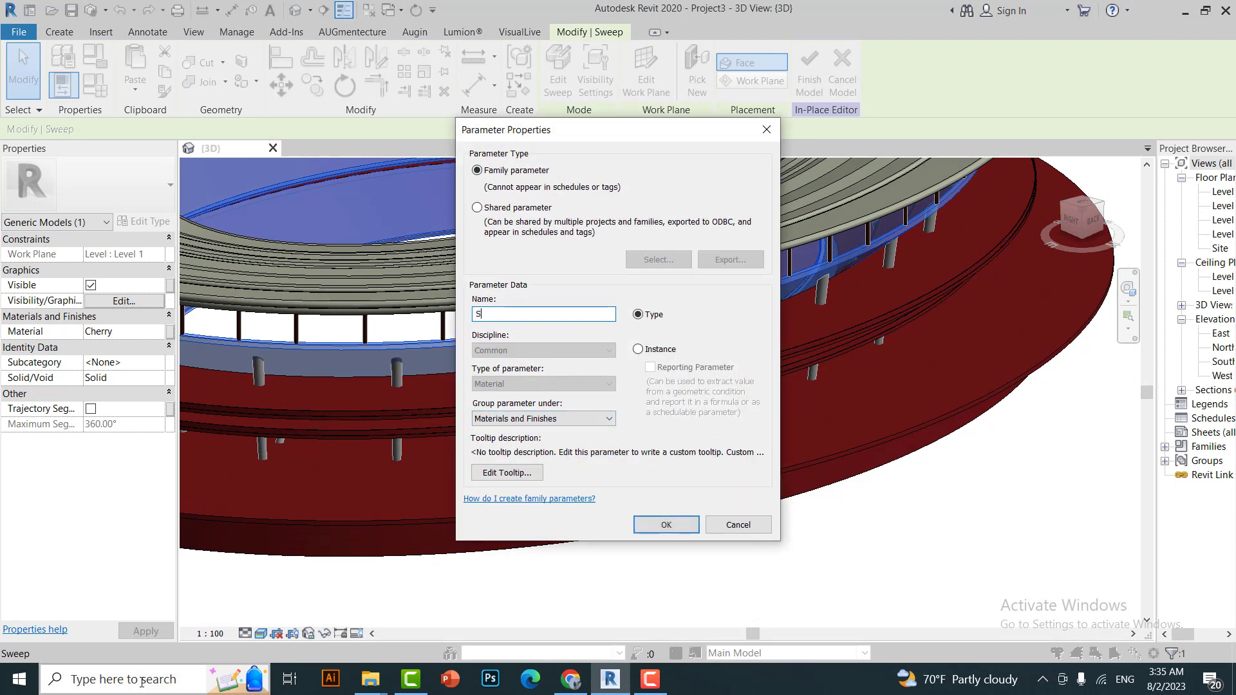
{"action": "type", "text": "tairs"}
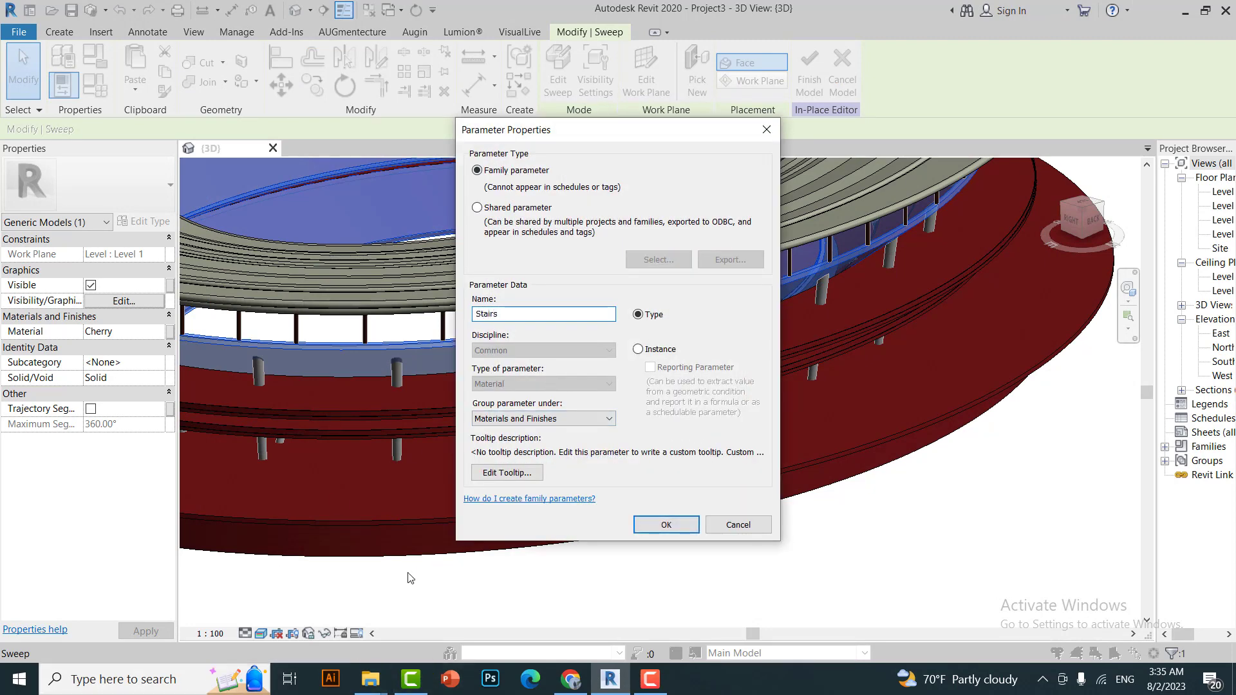
{"action": "left_click", "coordinate": [684, 526]}
{"action": "left_click", "coordinate": [658, 477]}
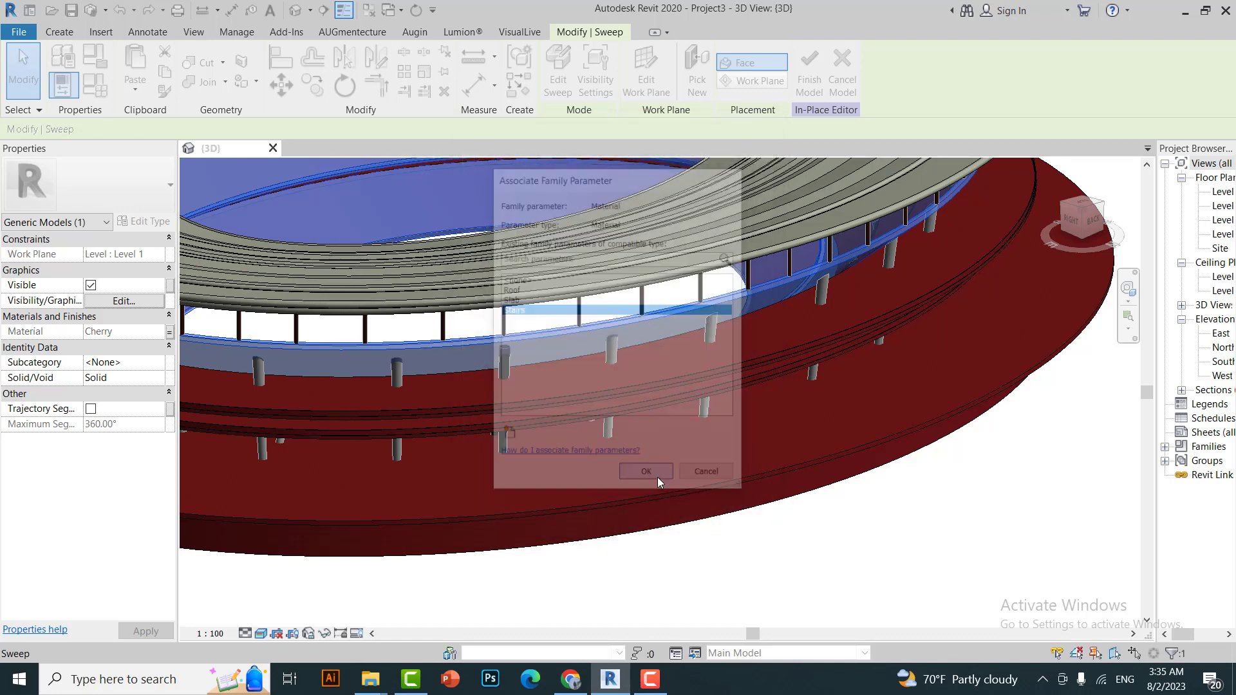
{"action": "left_click", "coordinate": [871, 580]}
{"action": "left_click", "coordinate": [547, 64]}
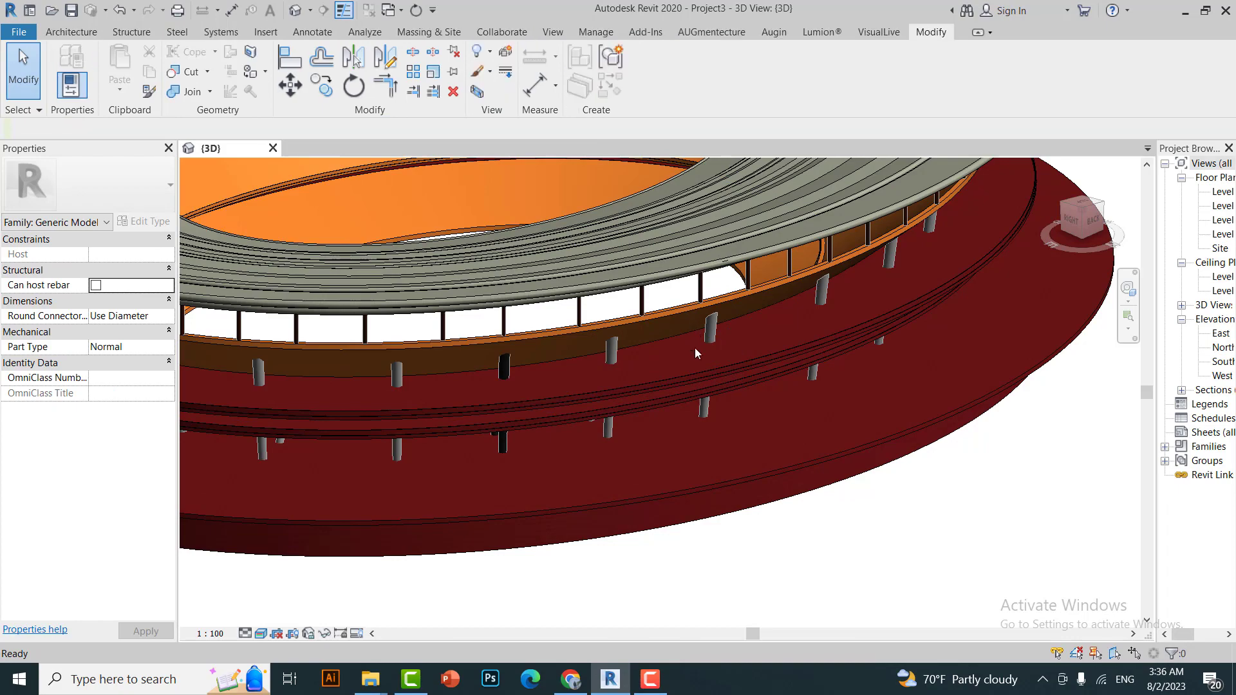
{"action": "left_click", "coordinate": [673, 393]}
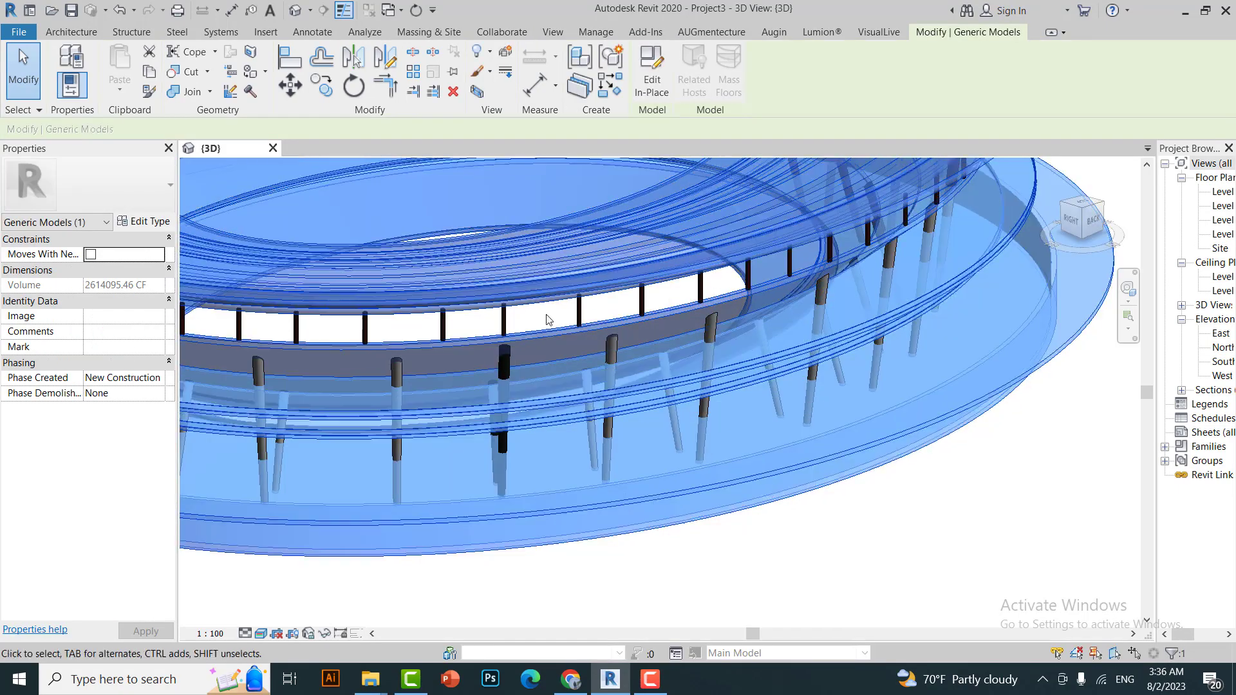
{"action": "scroll", "coordinate": [714, 428], "scroll_direction": "down", "scroll_amount": 3}
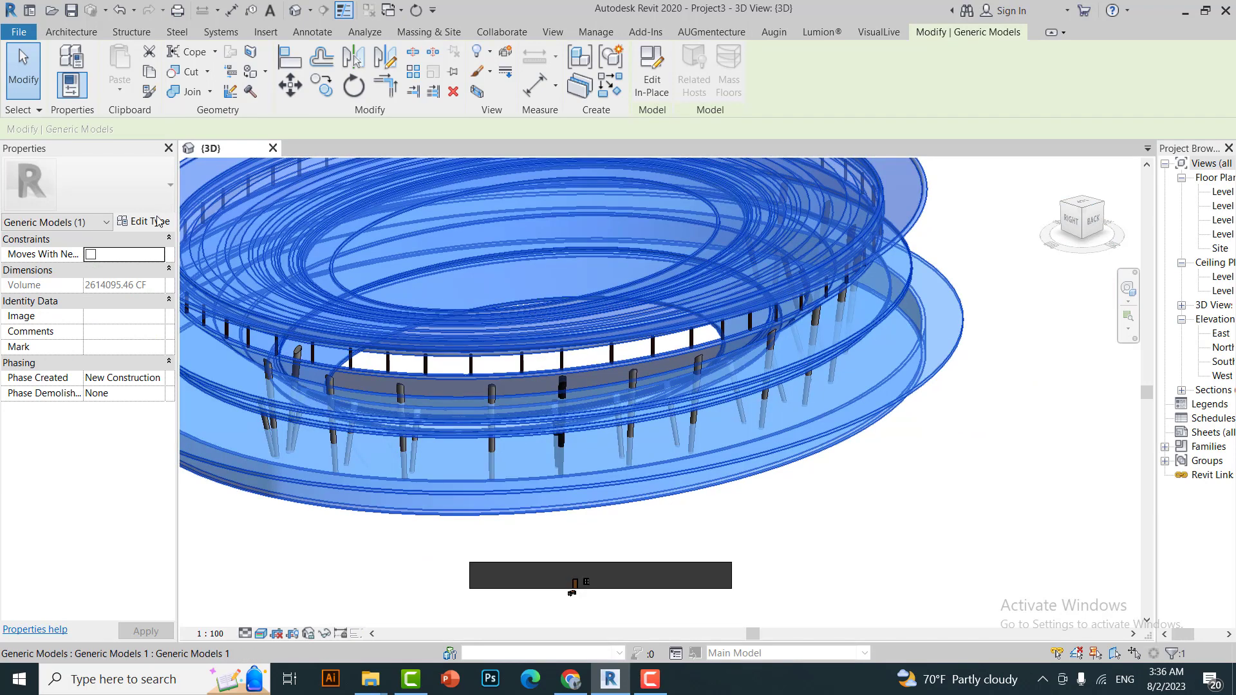
{"action": "left_click", "coordinate": [156, 221]}
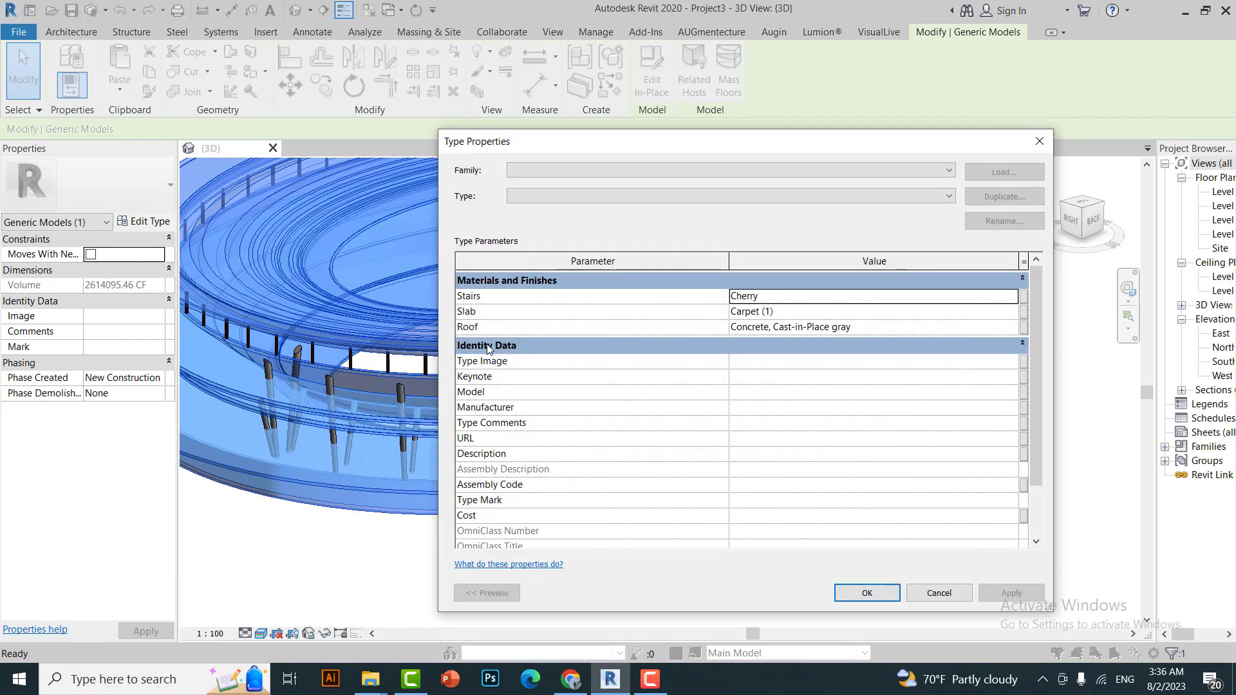
{"action": "left_click", "coordinate": [1012, 298]}
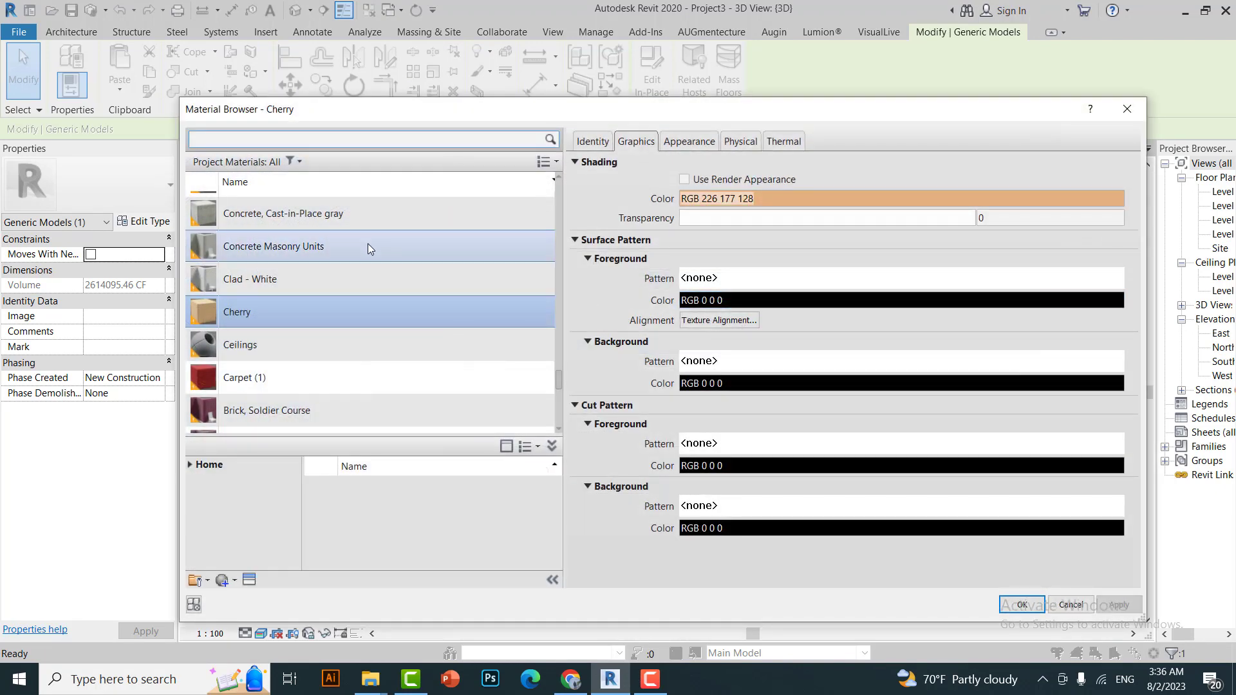
{"action": "left_click", "coordinate": [365, 227]}
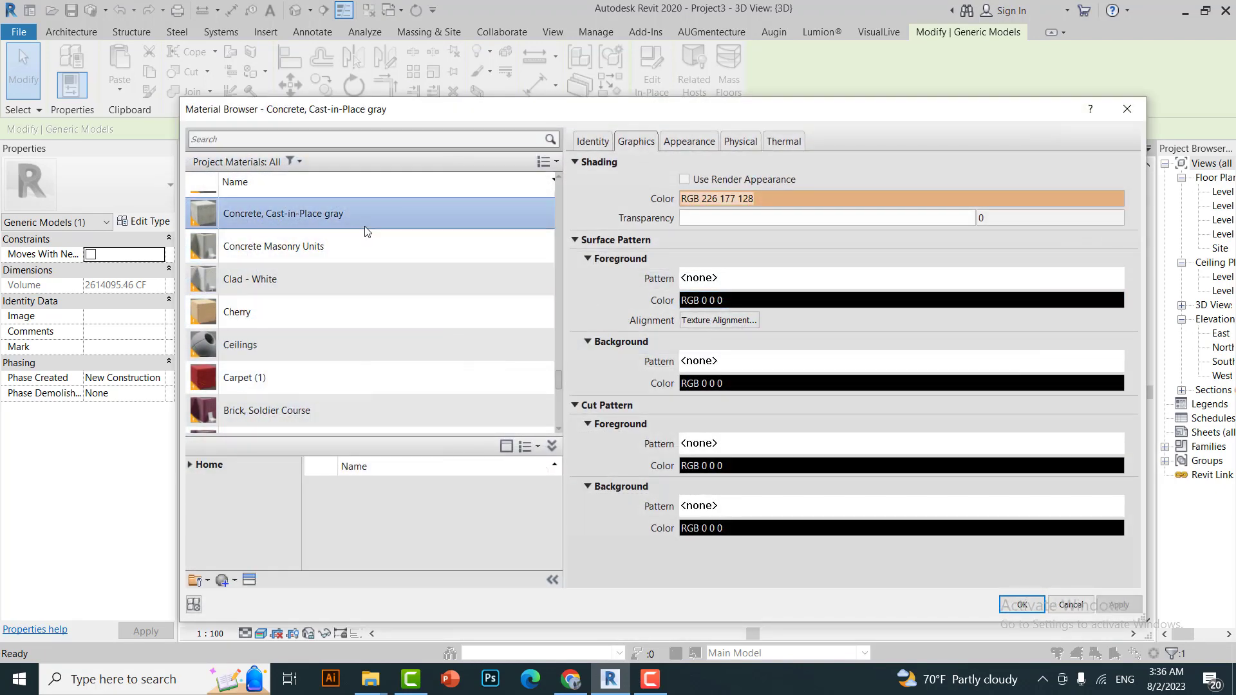
{"action": "left_click", "coordinate": [1128, 110]}
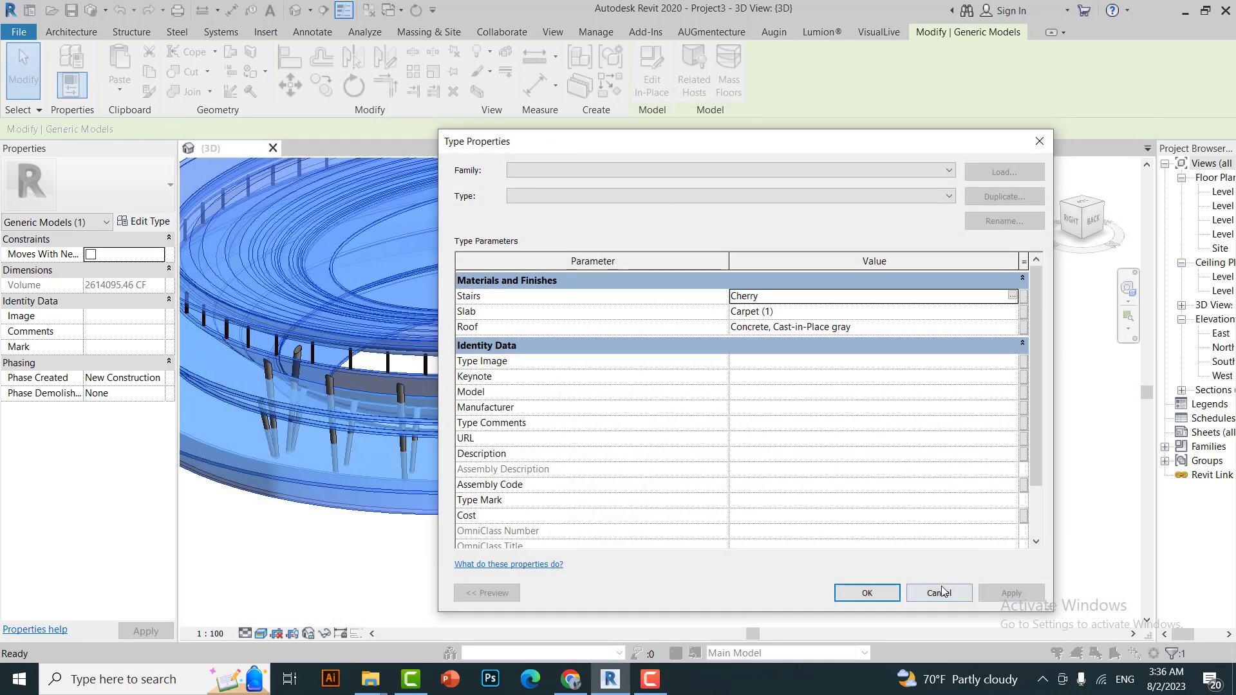
{"action": "left_click", "coordinate": [867, 593]}
{"action": "left_click", "coordinate": [940, 508]}
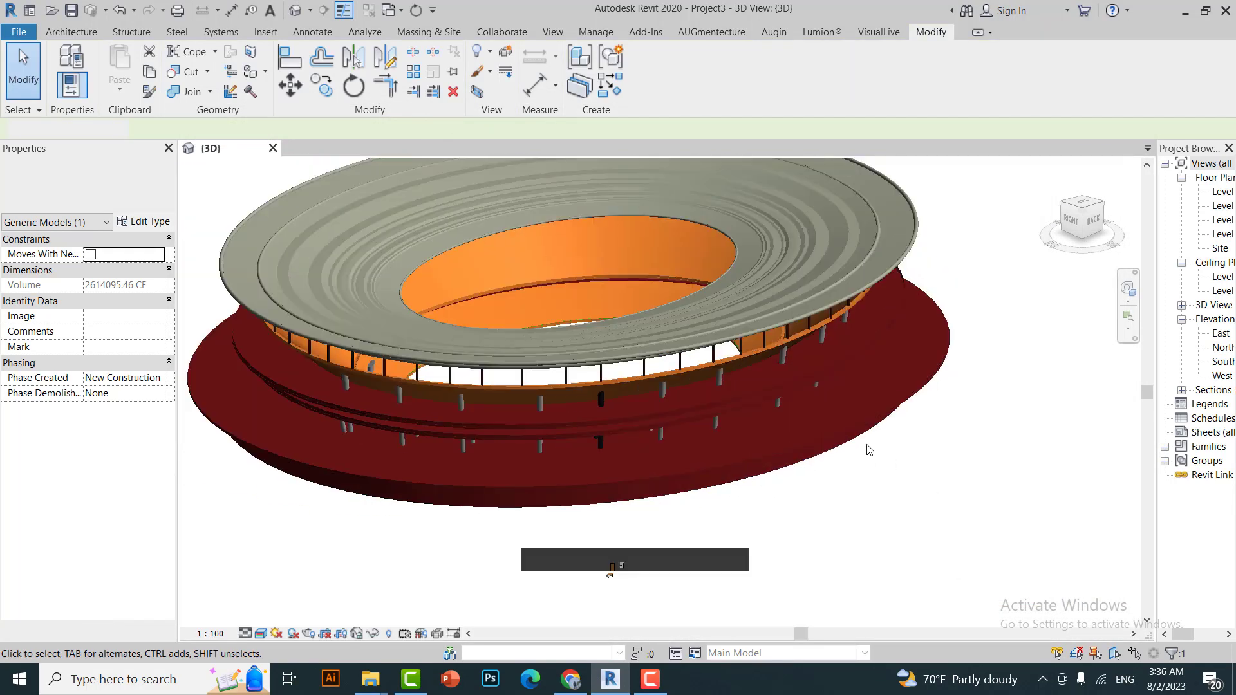
{"action": "scroll", "coordinate": [869, 450], "scroll_direction": "down", "scroll_amount": 2}
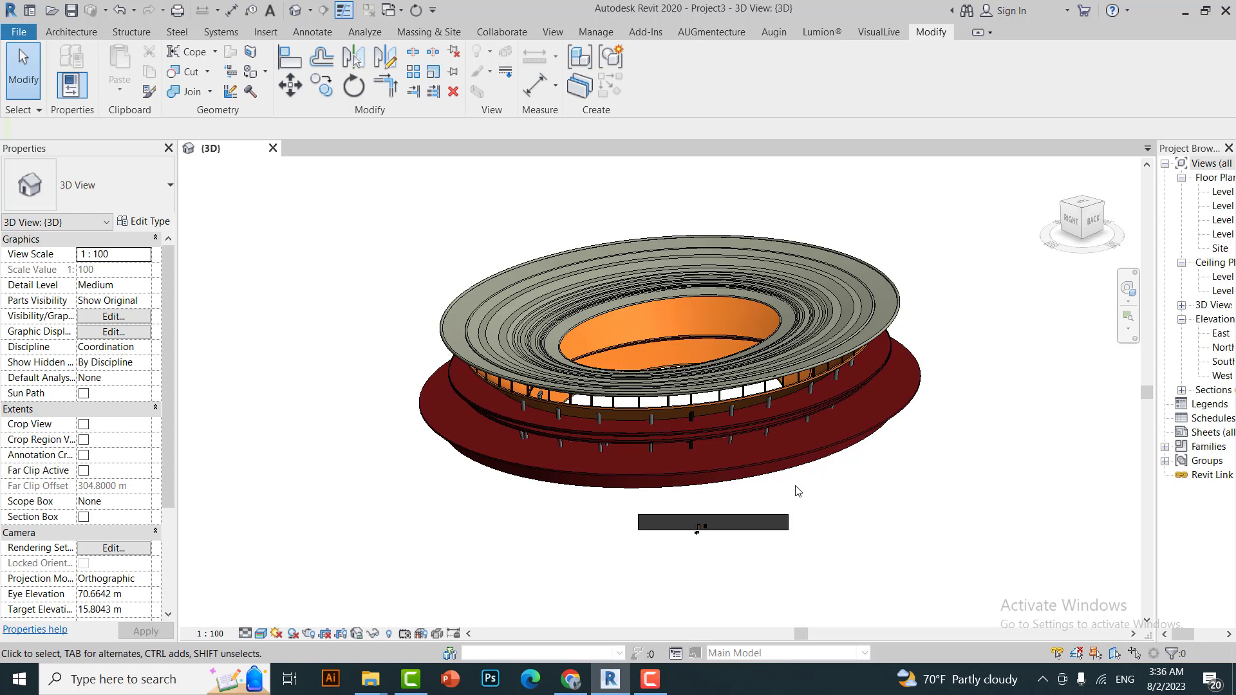
{"action": "scroll", "coordinate": [857, 460], "scroll_direction": "up", "scroll_amount": 3}
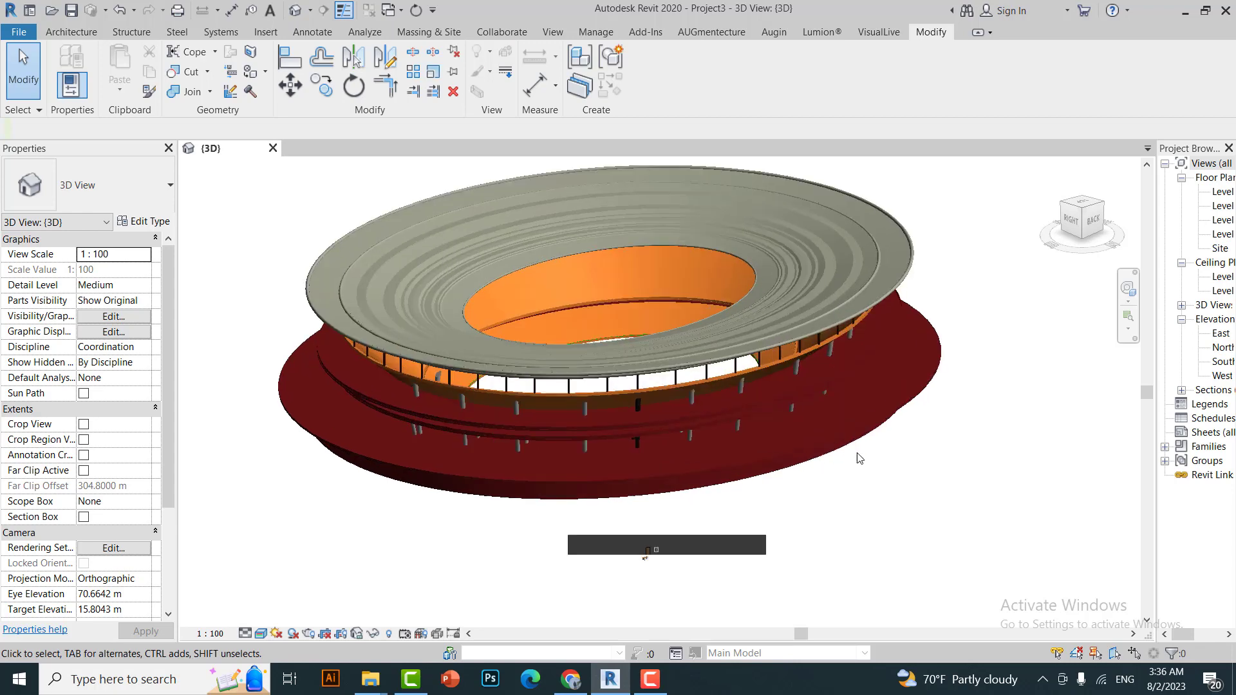
{"action": "middle_click_drag", "start_coordinate": [833, 536], "coordinate": [856, 560]}
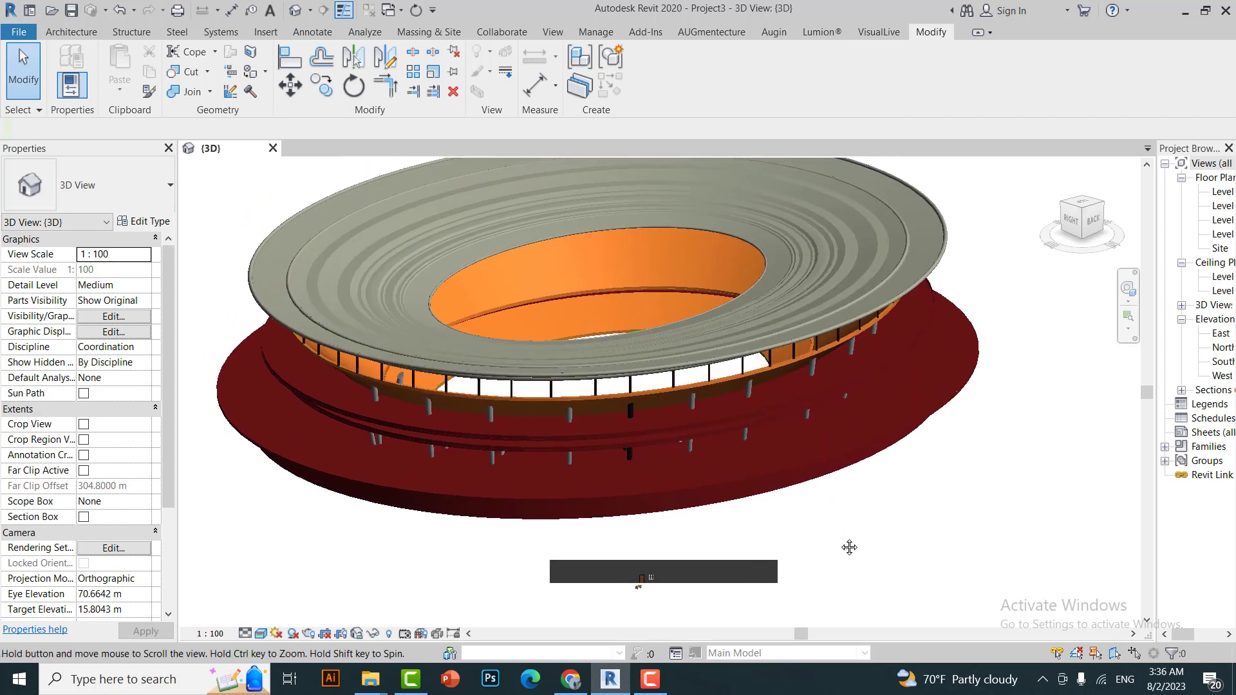